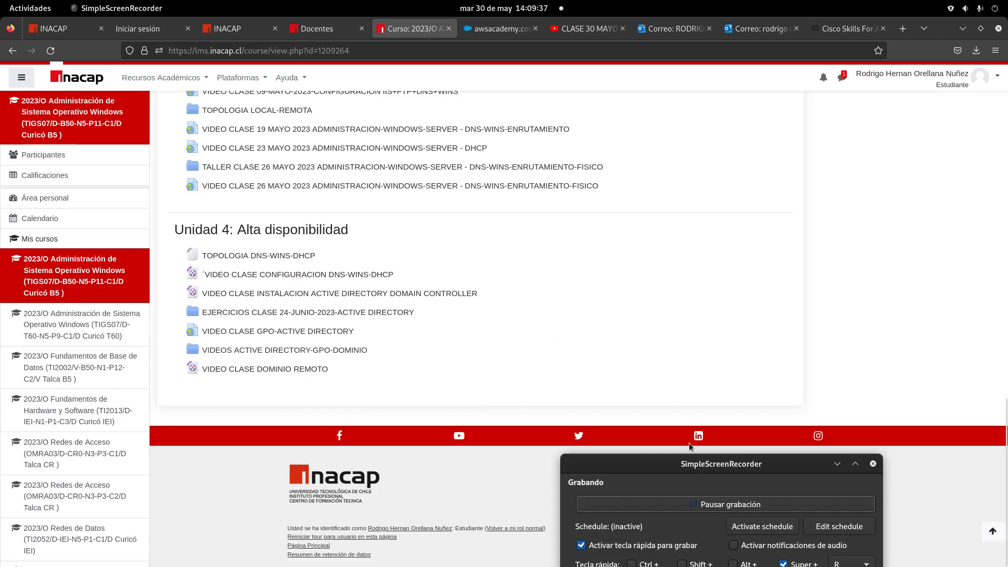
Move Firefox out of the way and arrange the SERVER1 and CLIENTE1 VM windows side by side.
{"action": "mouse_move", "coordinate": [35, 7]}
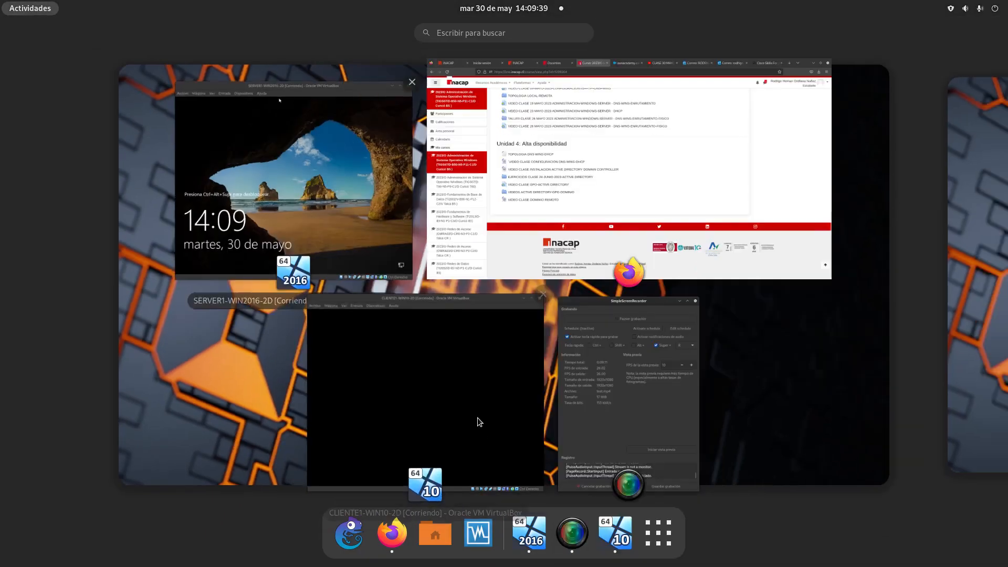
{"action": "left_click", "coordinate": [314, 128]}
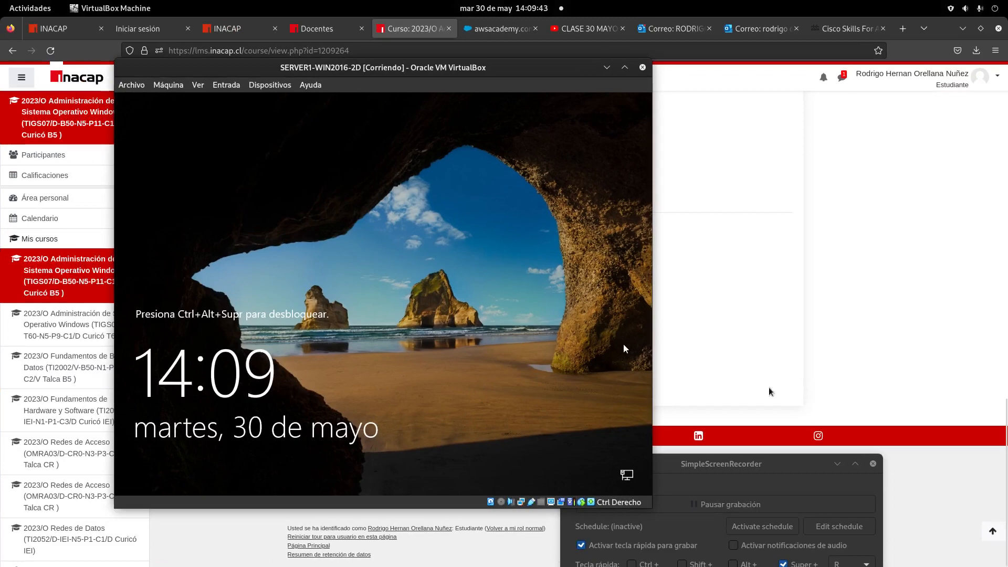
{"action": "left_click_drag", "start_coordinate": [935, 22], "coordinate": [762, 398]}
{"action": "left_click_drag", "start_coordinate": [379, 66], "coordinate": [728, 77]}
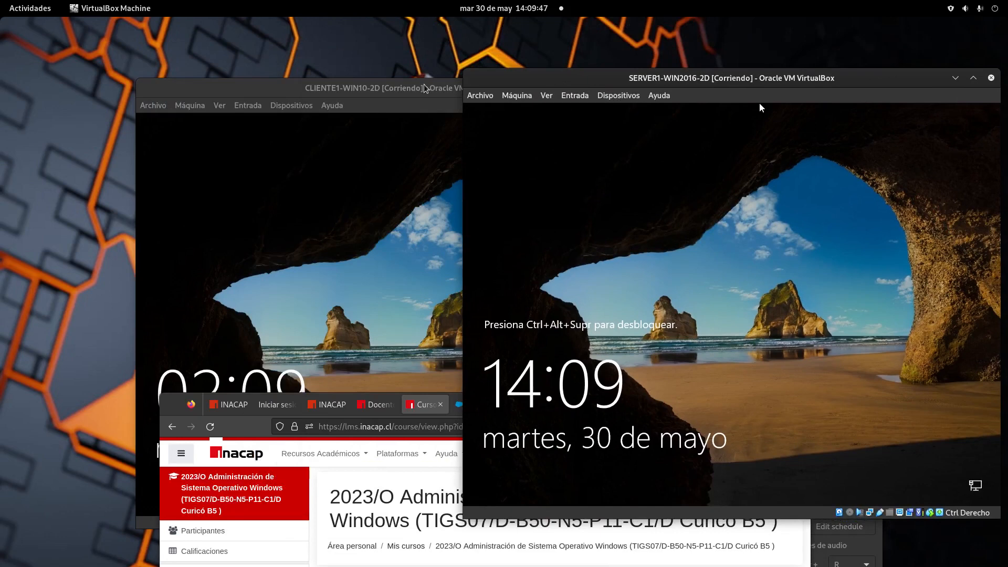
{"action": "left_click_drag", "start_coordinate": [391, 85], "coordinate": [256, 52]}
{"action": "left_click_drag", "start_coordinate": [652, 80], "coordinate": [585, 62]}
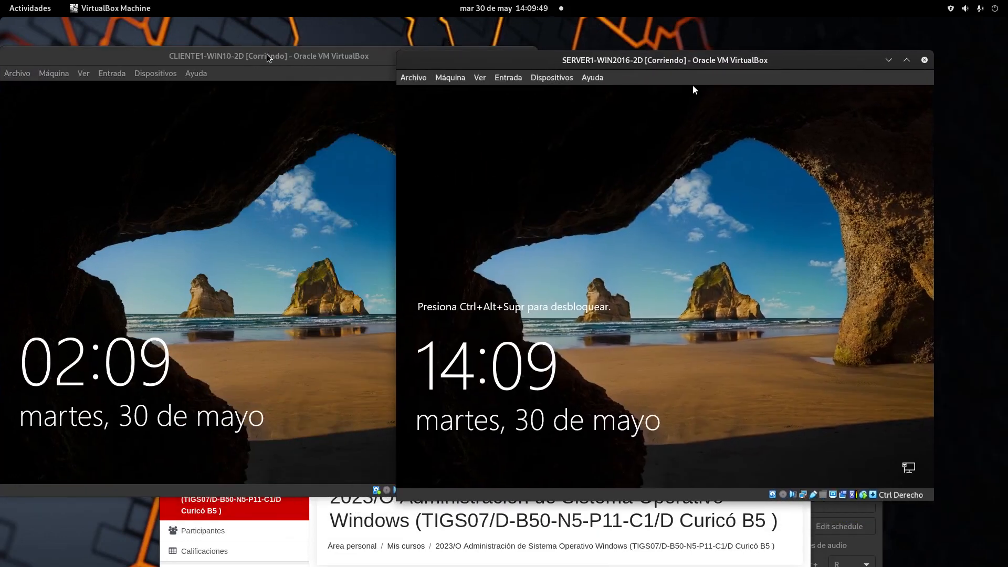
{"action": "left_click_drag", "start_coordinate": [260, 54], "coordinate": [374, 67]}
Dismiss CLIENTE1's lock screen to reach its password prompt, clearing the partly typed password.
{"action": "left_click", "coordinate": [430, 214]}
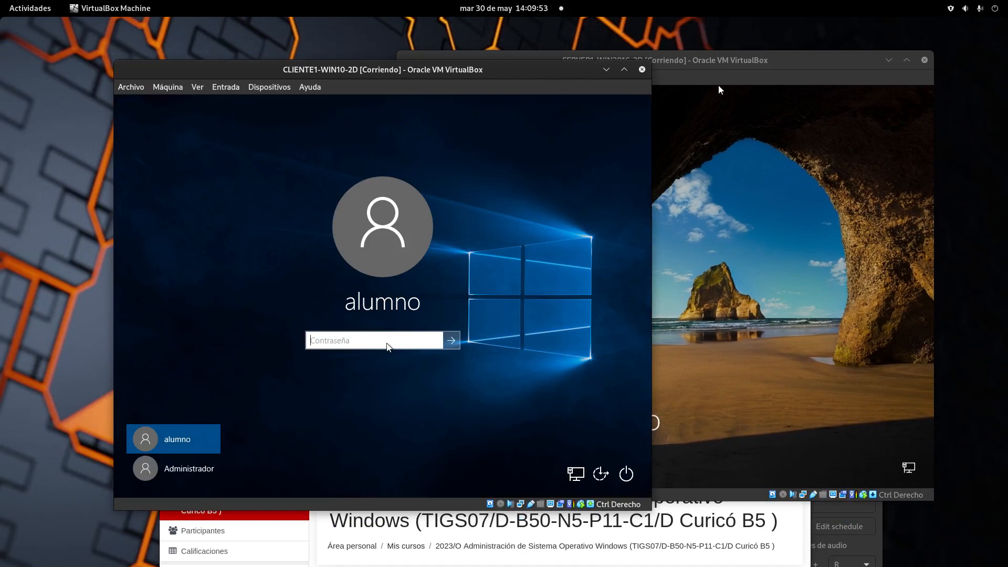
{"action": "type", "text": "***"}
{"action": "key", "text": "BackSpace"}
{"action": "key", "text": "BackSpace"}
{"action": "key", "text": "BackSpace"}
Send Ctrl-Alt-Del to SERVER1 and sign in as Administrador with the account password.
{"action": "left_click_drag", "start_coordinate": [505, 71], "coordinate": [474, 128]}
{"action": "left_click_drag", "start_coordinate": [645, 59], "coordinate": [412, 59]}
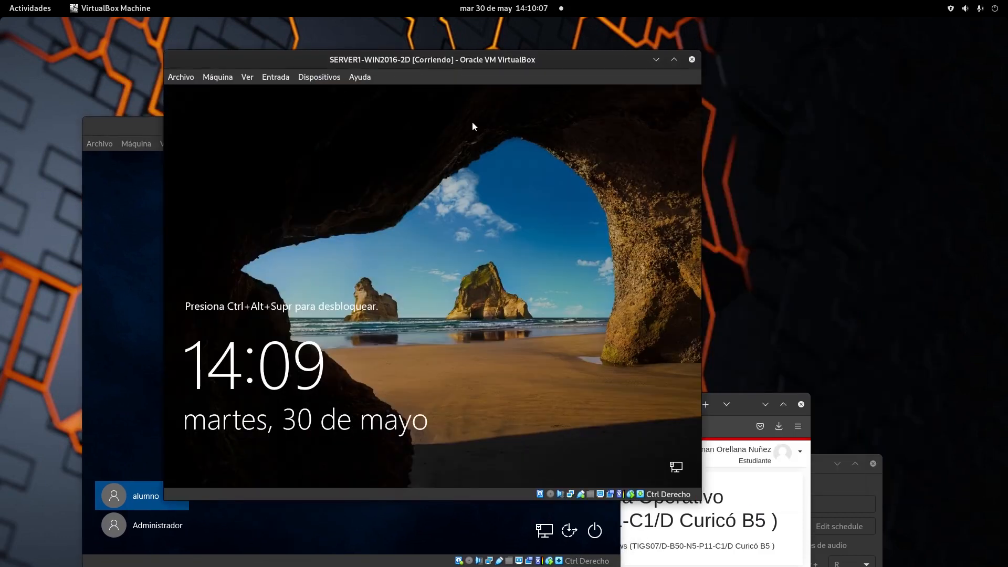
{"action": "left_click", "coordinate": [277, 77]}
{"action": "mouse_move", "coordinate": [339, 95]}
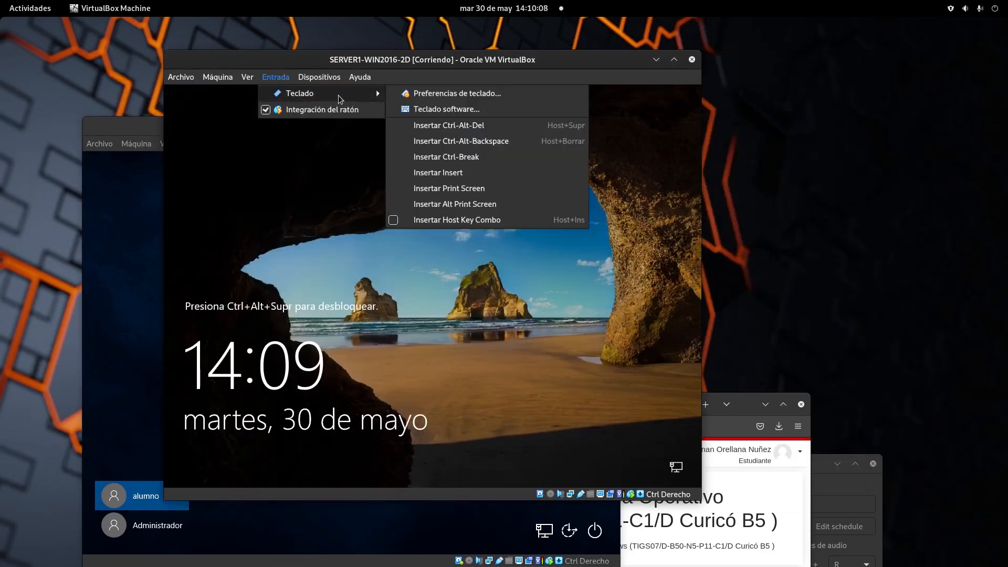
{"action": "left_click", "coordinate": [473, 129]}
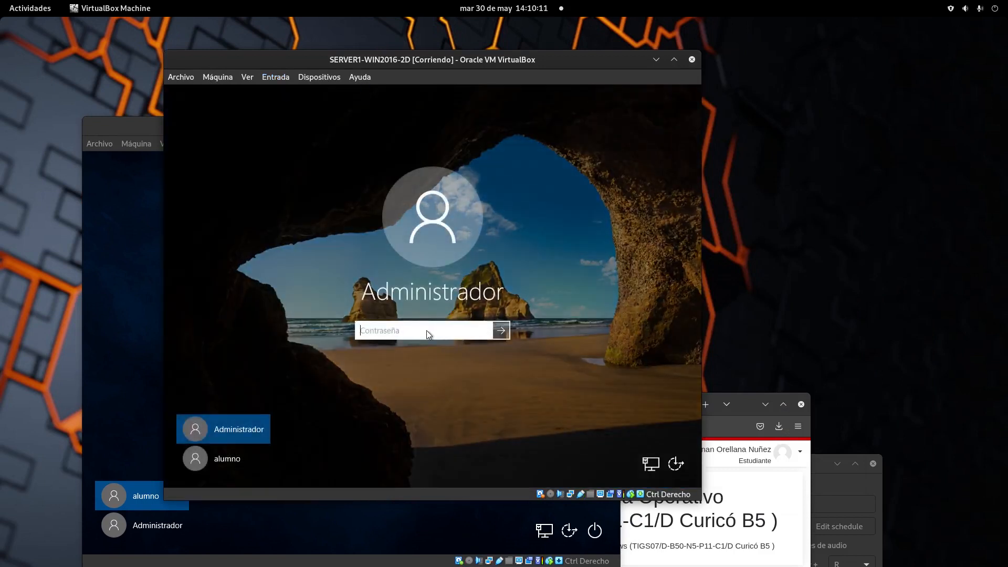
{"action": "type", "text": "Pa$$w0rd"}
{"action": "key", "text": "Return"}
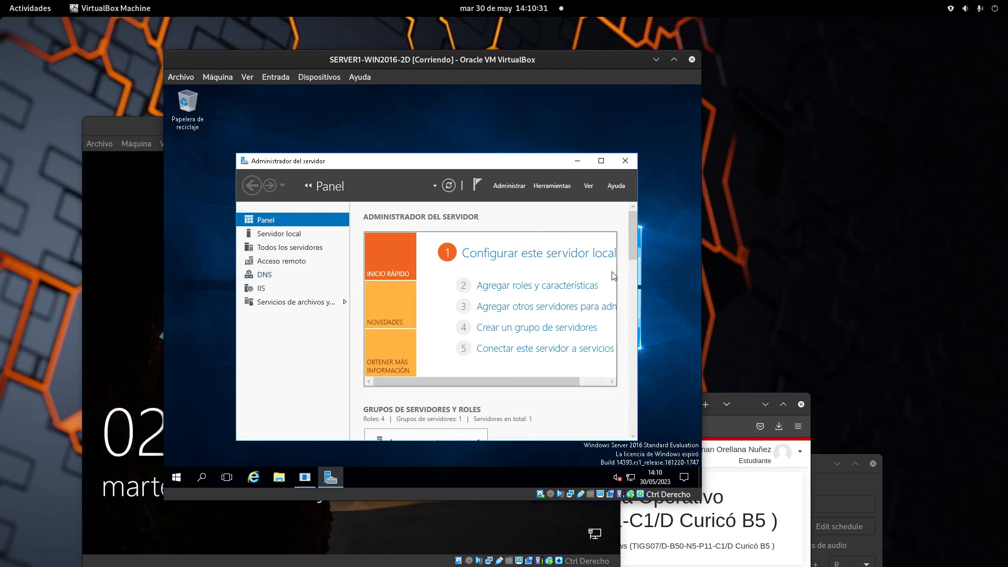
Open DNS Manager for the NS1-LOCAL server from Server Manager's DNS page.
{"action": "left_click", "coordinate": [265, 279]}
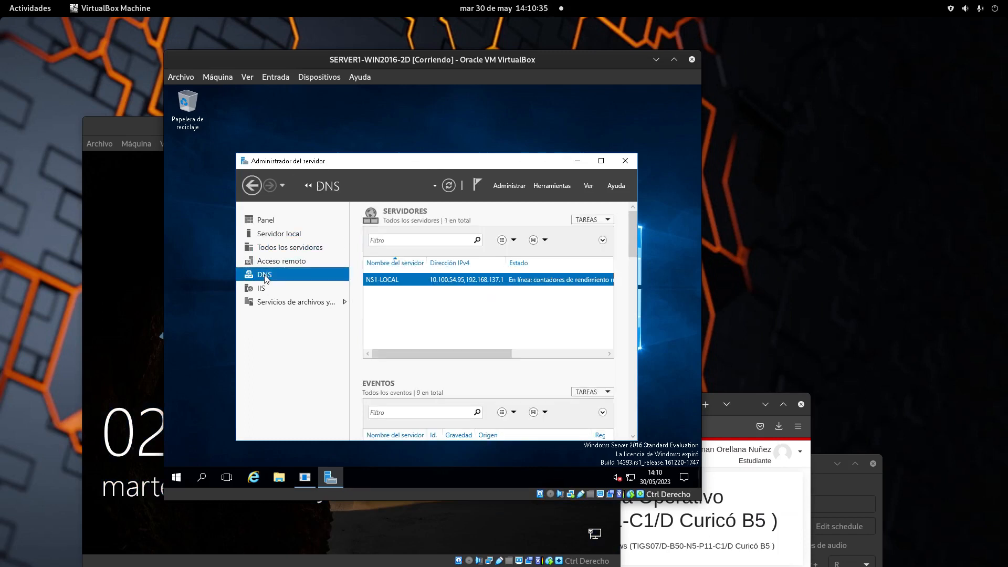
{"action": "right_click", "coordinate": [405, 282]}
{"action": "left_click", "coordinate": [230, 169]}
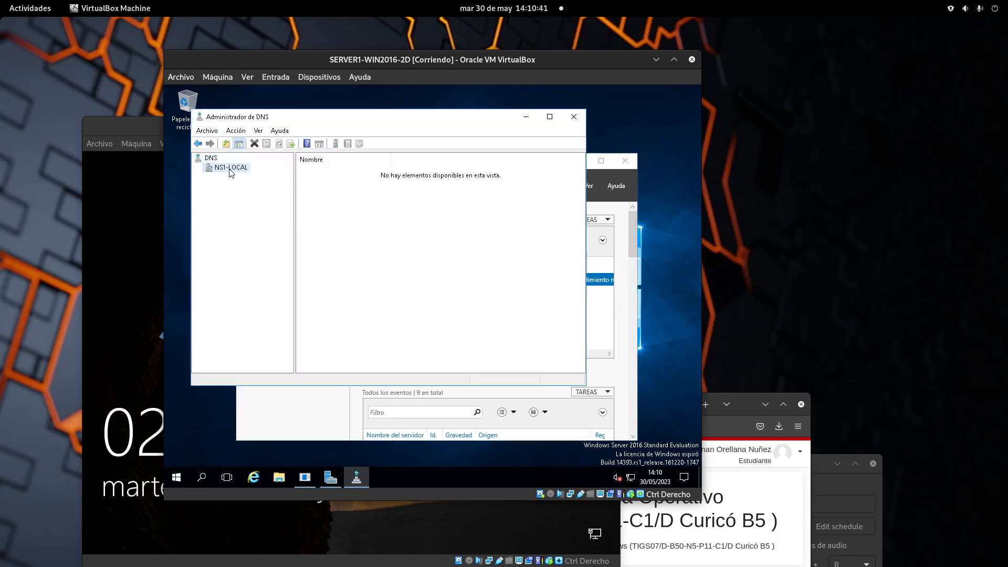
Expand the lookup zones, viewing contoso.local and then the 137.168.192.in-addr.arpa reverse zone.
{"action": "left_click", "coordinate": [198, 168]}
{"action": "double_click", "coordinate": [213, 179]}
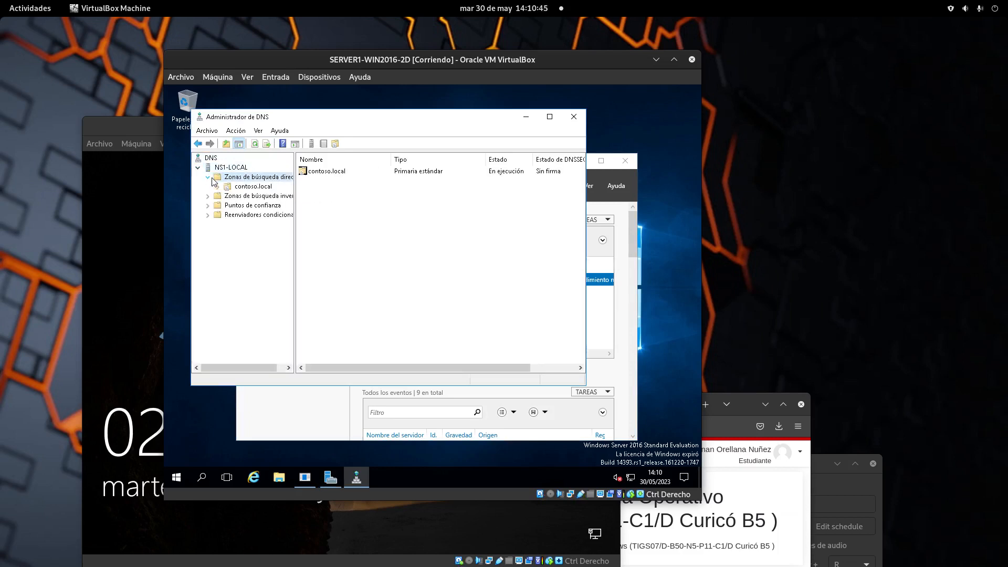
{"action": "left_click", "coordinate": [241, 187]}
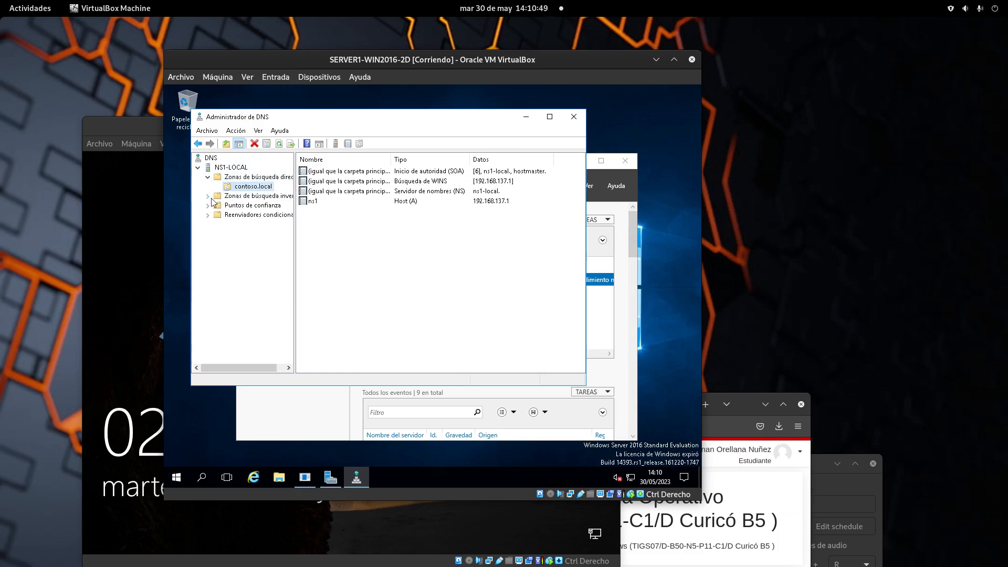
{"action": "double_click", "coordinate": [216, 197]}
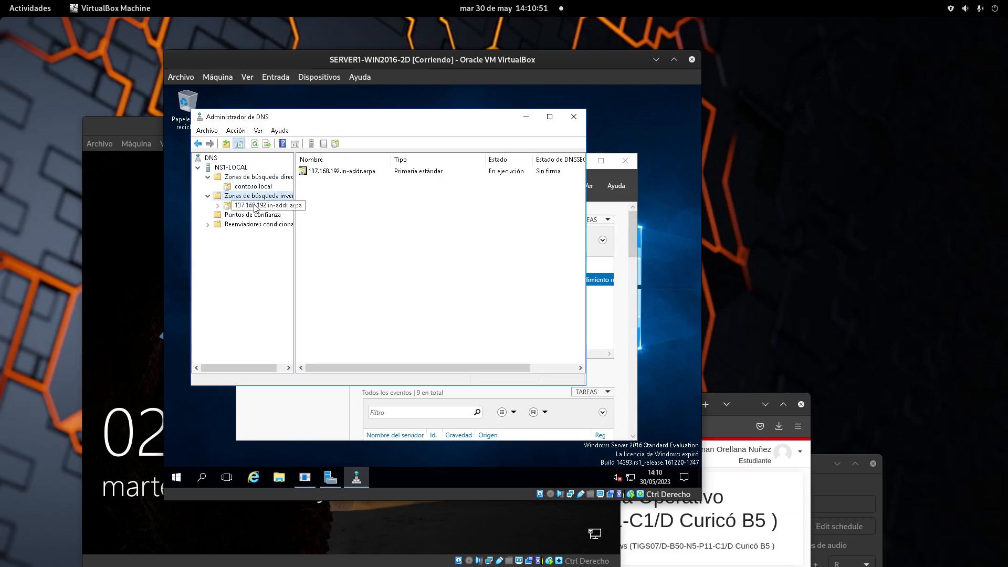
{"action": "left_click", "coordinate": [278, 207]}
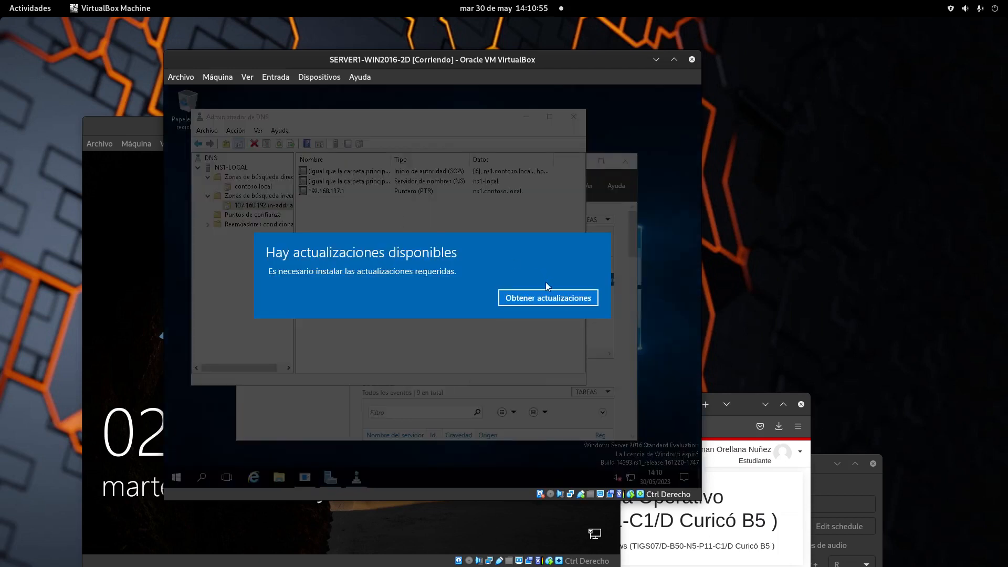
Dismiss the Windows updates notification and close the update settings window.
{"action": "left_click", "coordinate": [556, 297]}
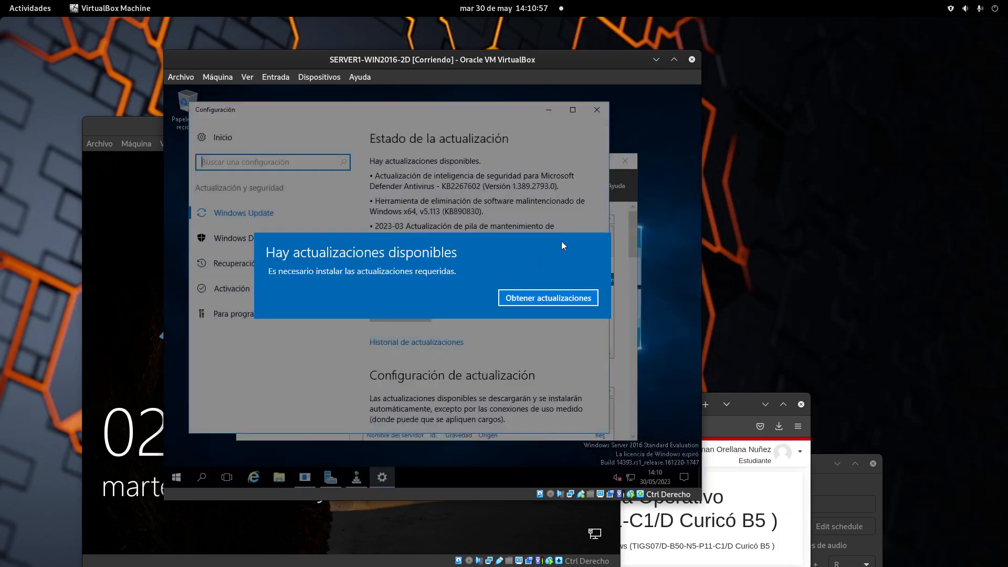
{"action": "left_click", "coordinate": [569, 298]}
{"action": "left_click", "coordinate": [597, 109]}
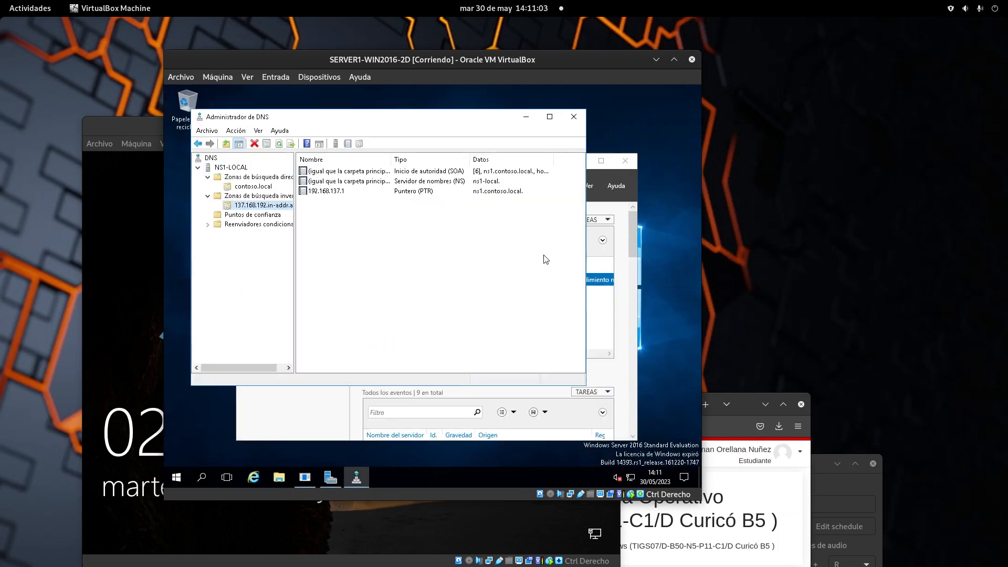
Open the LAN adapter's IPv4 properties via Network and Sharing Center to check its static IP.
{"action": "right_click", "coordinate": [630, 477]}
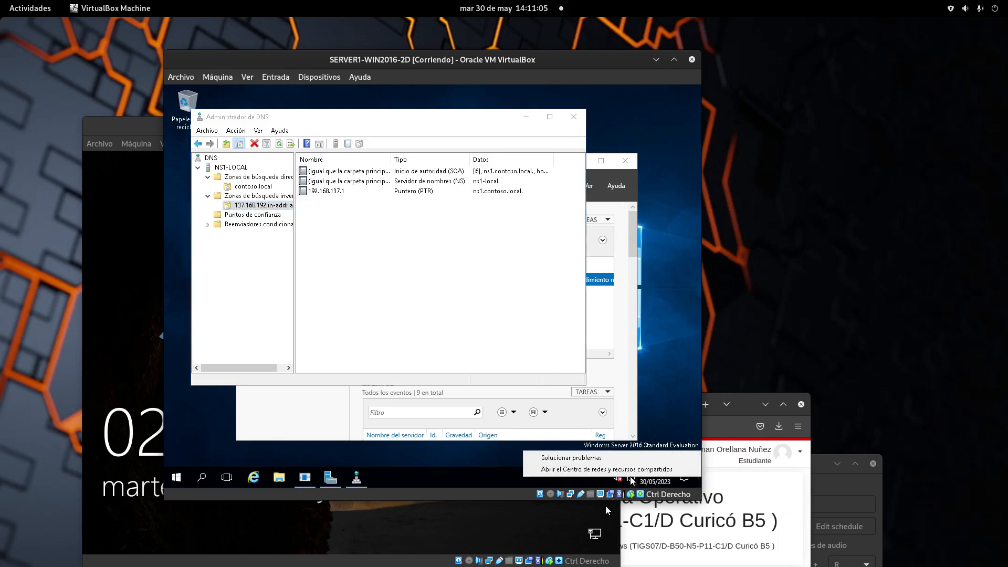
{"action": "left_click", "coordinate": [628, 470]}
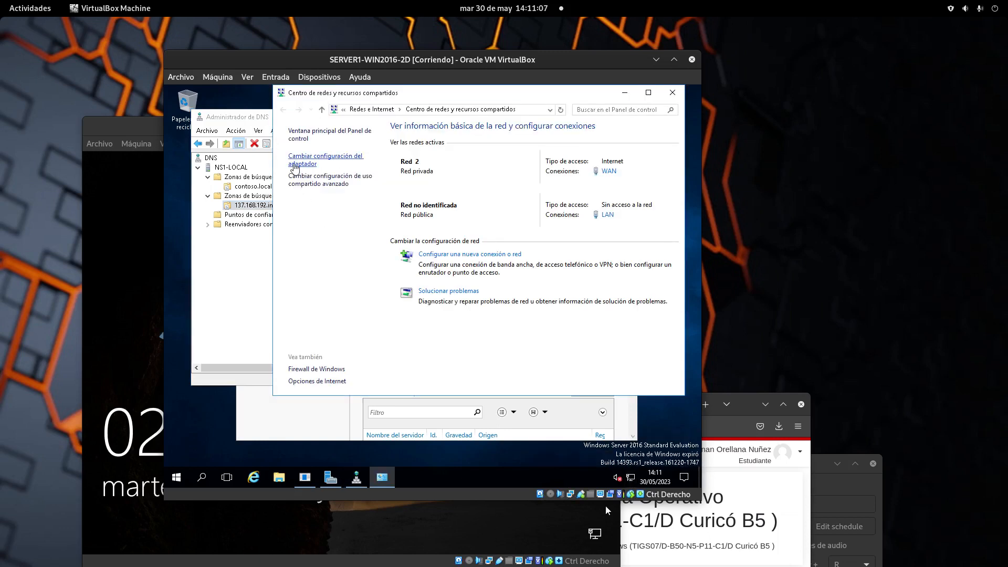
{"action": "left_click", "coordinate": [301, 161]}
{"action": "right_click", "coordinate": [234, 151]}
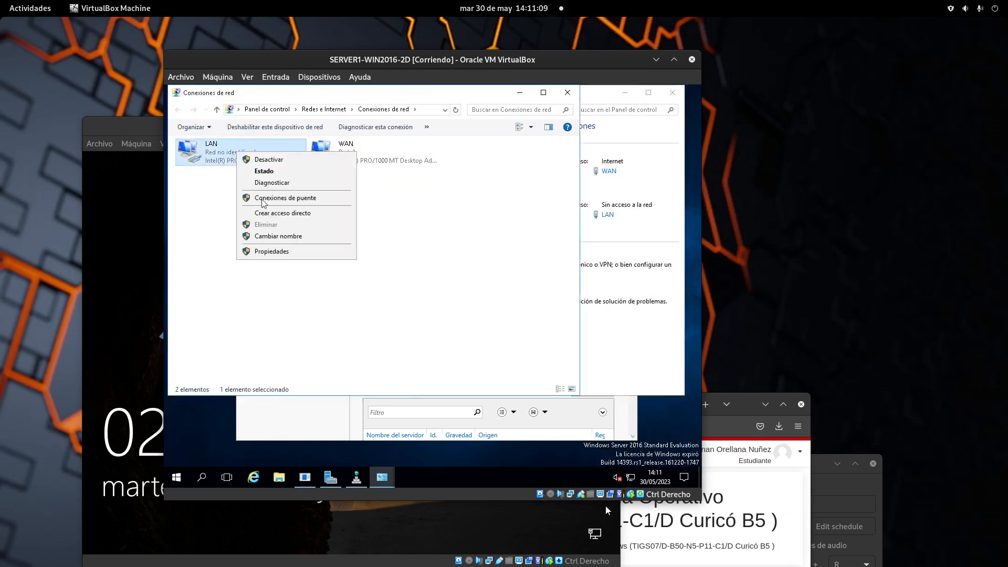
{"action": "left_click", "coordinate": [283, 252]}
{"action": "left_click", "coordinate": [323, 255]}
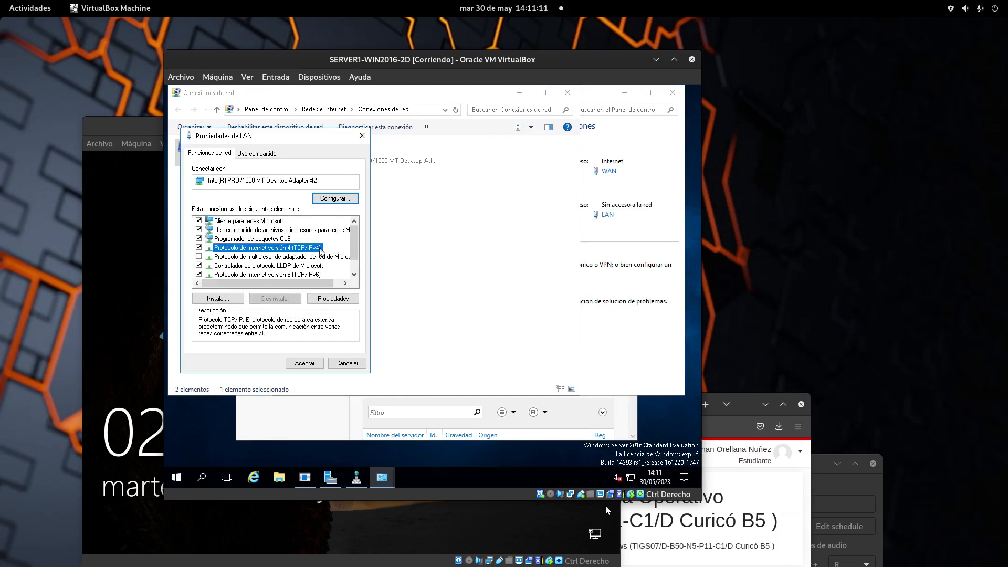
{"action": "left_click", "coordinate": [333, 298]}
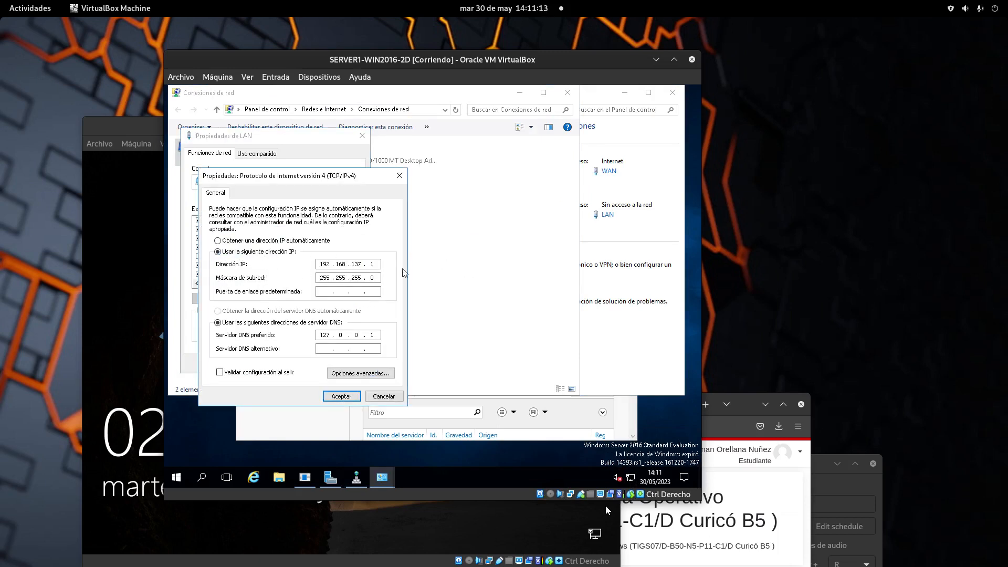
Cancel the IPv4 and LAN properties dialogs and minimize the network windows and DNS Manager.
{"action": "left_click", "coordinate": [850, 480]}
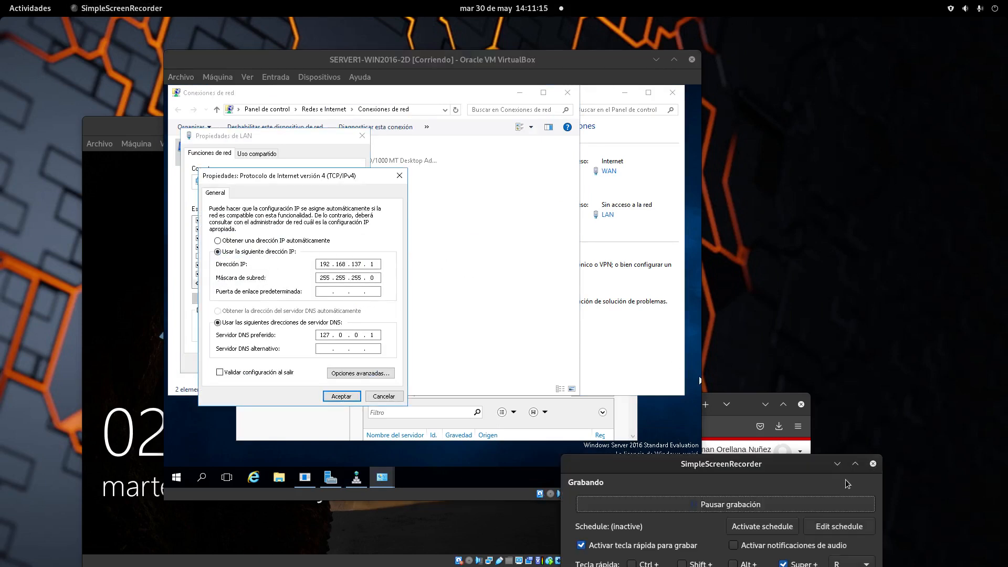
{"action": "left_click", "coordinate": [379, 397]}
{"action": "left_click", "coordinate": [360, 367]}
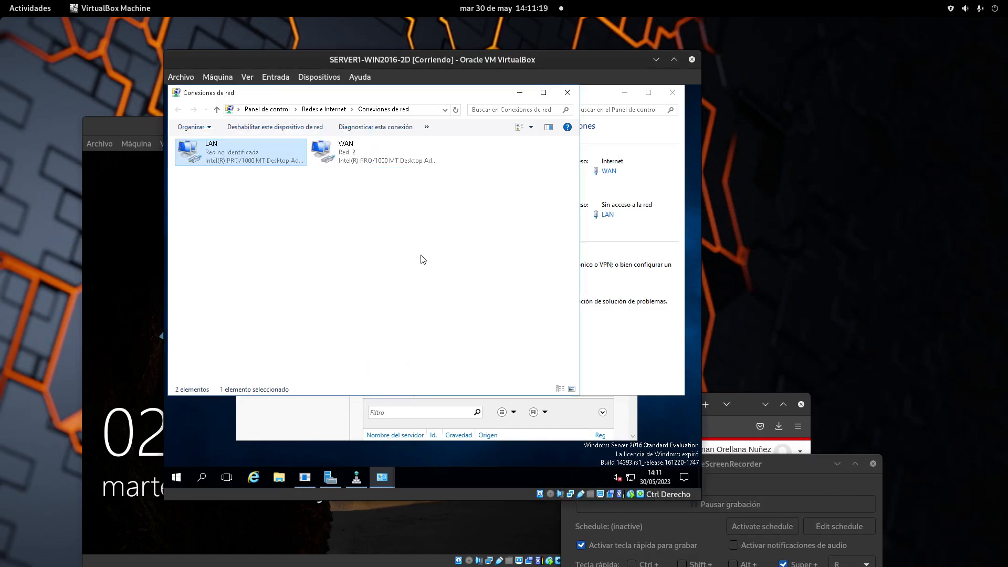
{"action": "left_click", "coordinate": [519, 93]}
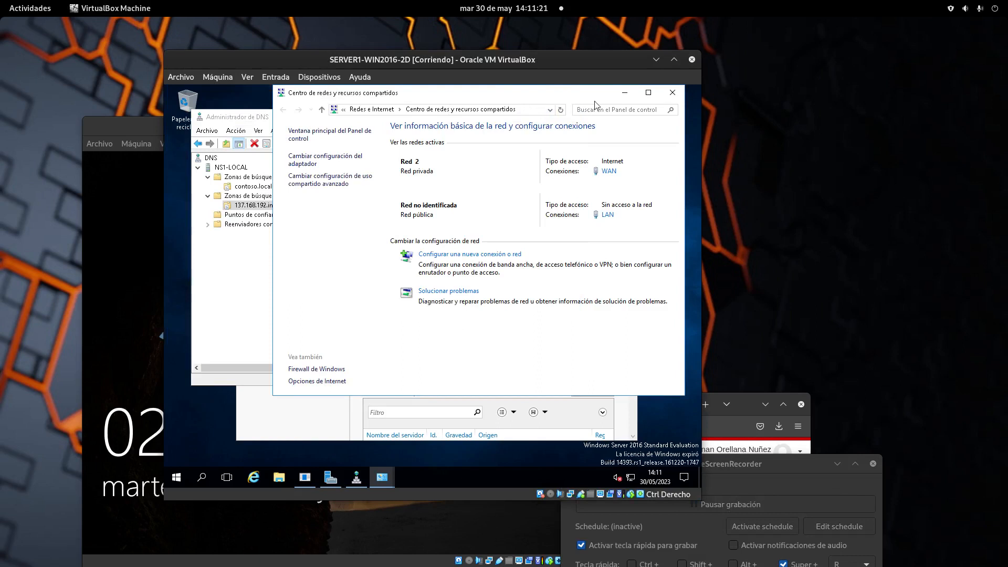
{"action": "left_click", "coordinate": [625, 95]}
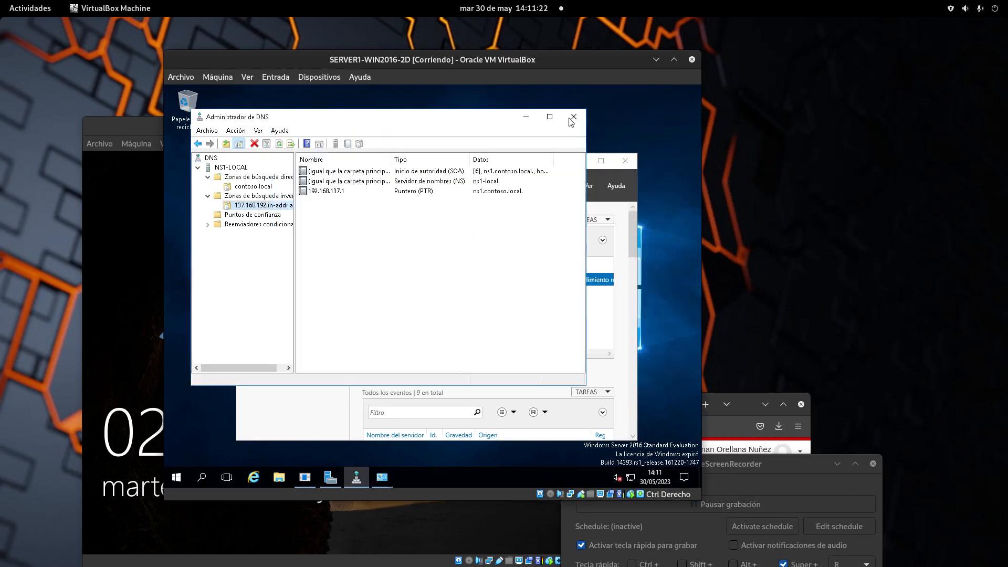
{"action": "left_click", "coordinate": [526, 118]}
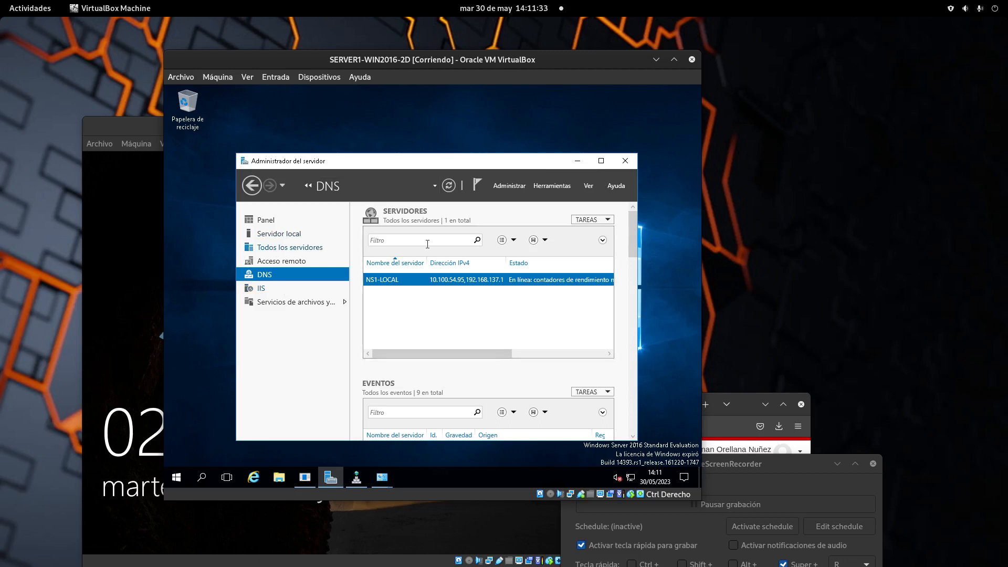
Glance at Server Manager's Herramientas list, then move SERVER1 aside and bring CLIENTE1 forward.
{"action": "left_click", "coordinate": [540, 185]}
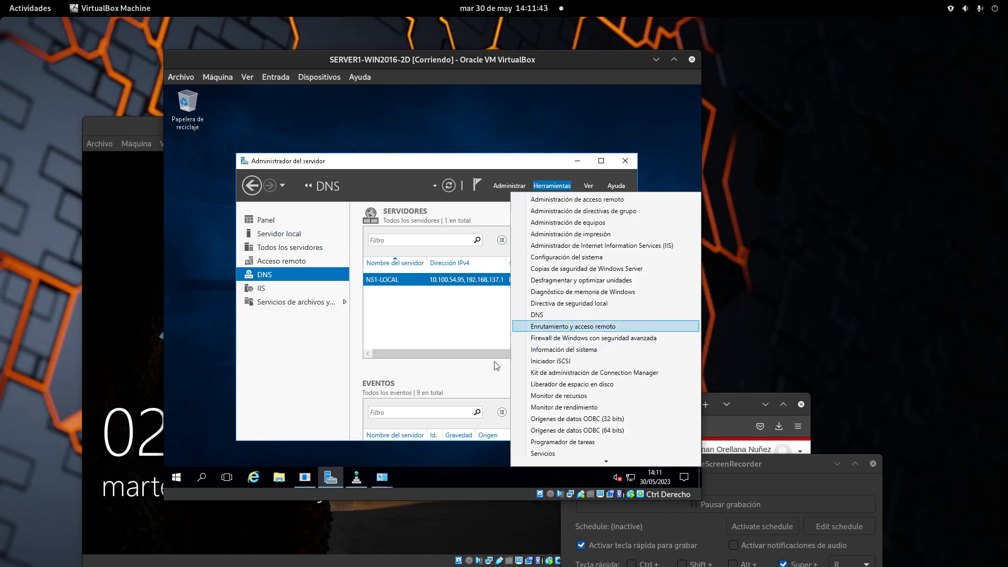
{"action": "left_click", "coordinate": [424, 471]}
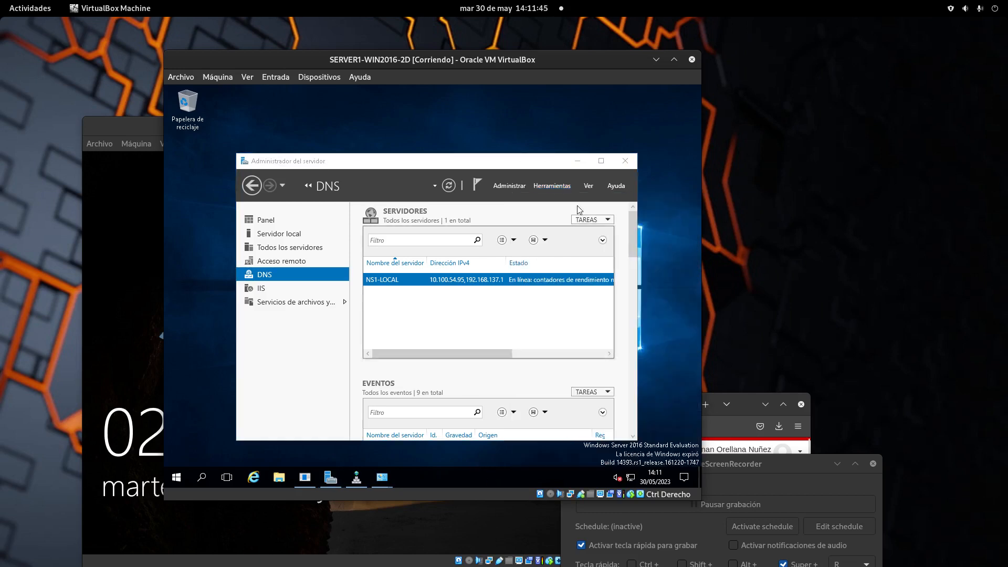
{"action": "left_click_drag", "start_coordinate": [473, 65], "coordinate": [328, 58]}
{"action": "left_click", "coordinate": [613, 159]}
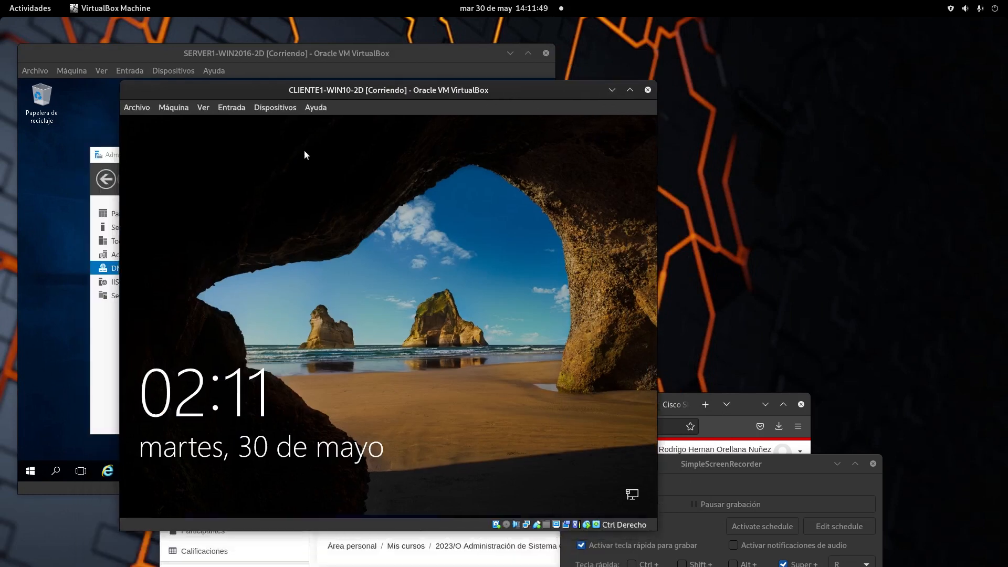
Sign in to CLIENTE1 using Ctrl-Alt-Del and its password, allowing network discovery.
{"action": "left_click", "coordinate": [232, 107]}
{"action": "mouse_move", "coordinate": [236, 126]}
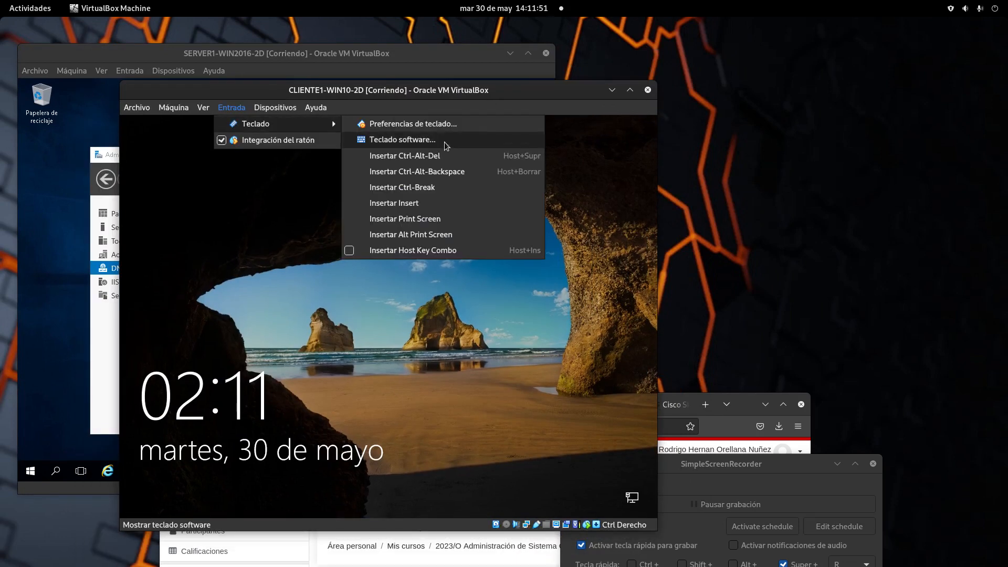
{"action": "left_click", "coordinate": [435, 156]}
{"action": "left_click", "coordinate": [395, 362]}
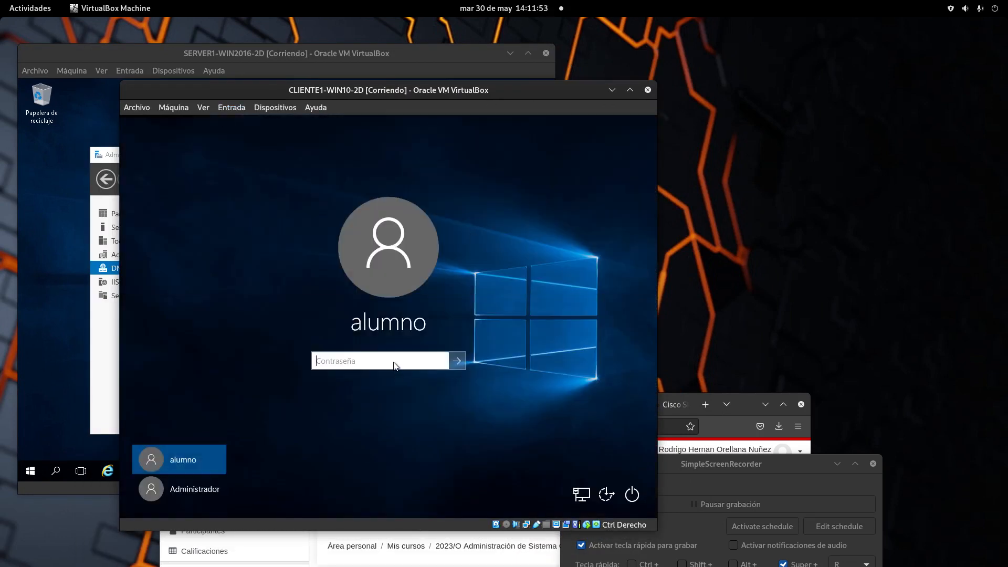
{"action": "type", "text": "•••"}
{"action": "key", "text": "BackSpace"}
{"action": "key", "text": "BackSpace"}
{"action": "key", "text": "BackSpace"}
{"action": "type", "text": "•"}
{"action": "key", "text": "BackSpace"}
{"action": "type", "text": "•••••"}
{"action": "key", "text": "Return"}
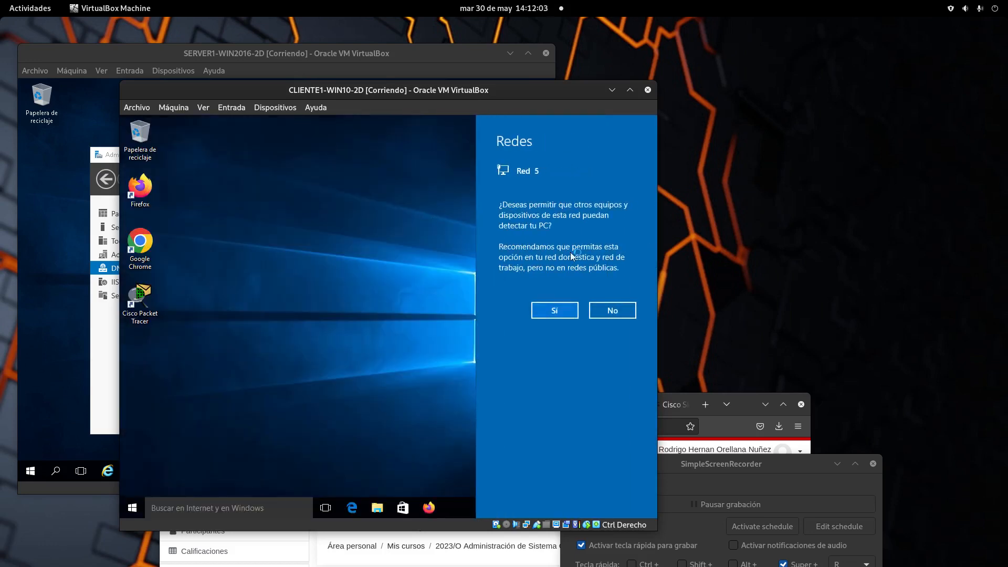
{"action": "left_click", "coordinate": [554, 310]}
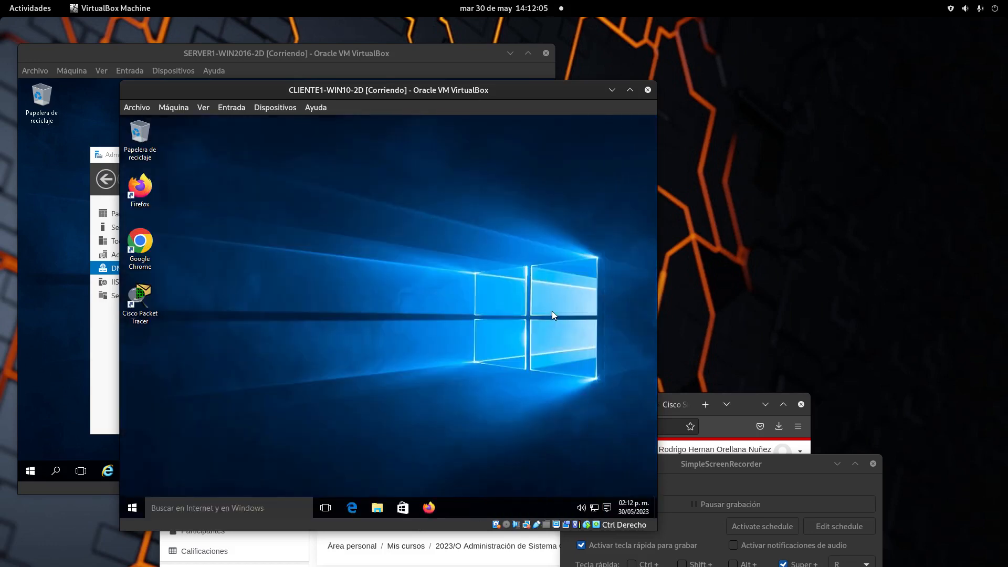
Power off CLIENTE1 and return to SERVER1's Server Manager dashboard.
{"action": "left_click", "coordinate": [646, 90]}
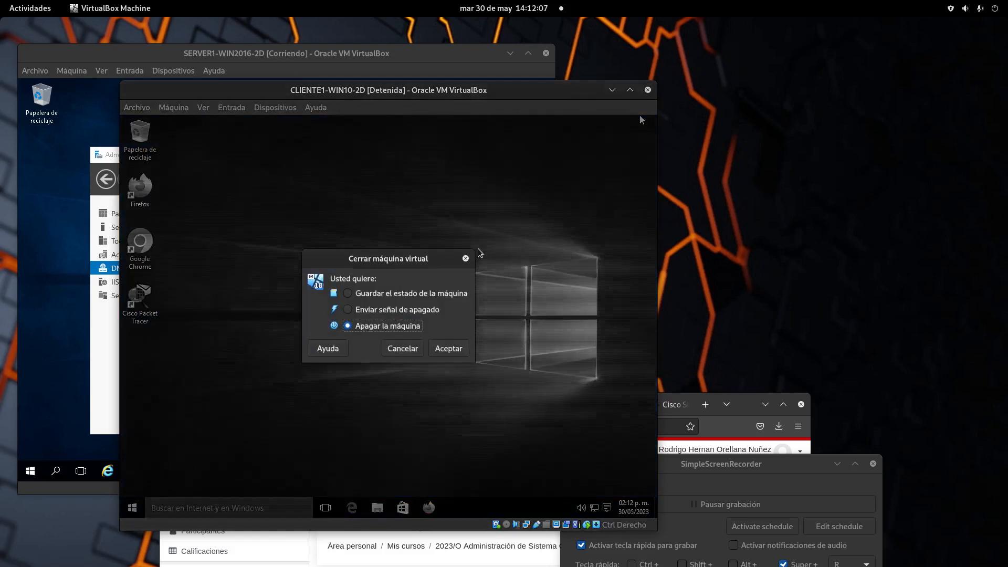
{"action": "left_click", "coordinate": [450, 349]}
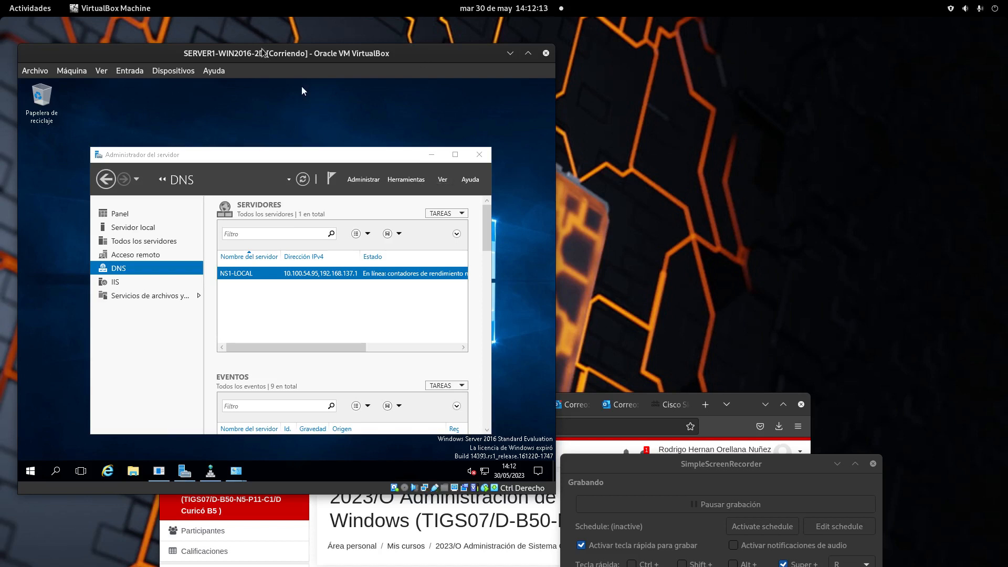
{"action": "left_click_drag", "start_coordinate": [359, 57], "coordinate": [452, 44]}
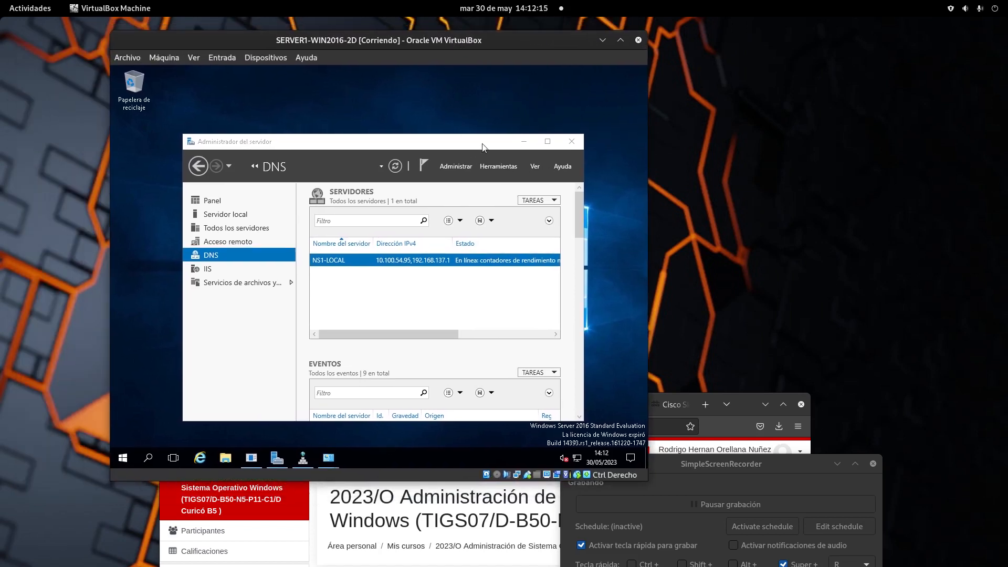
{"action": "left_click_drag", "start_coordinate": [398, 148], "coordinate": [368, 120]}
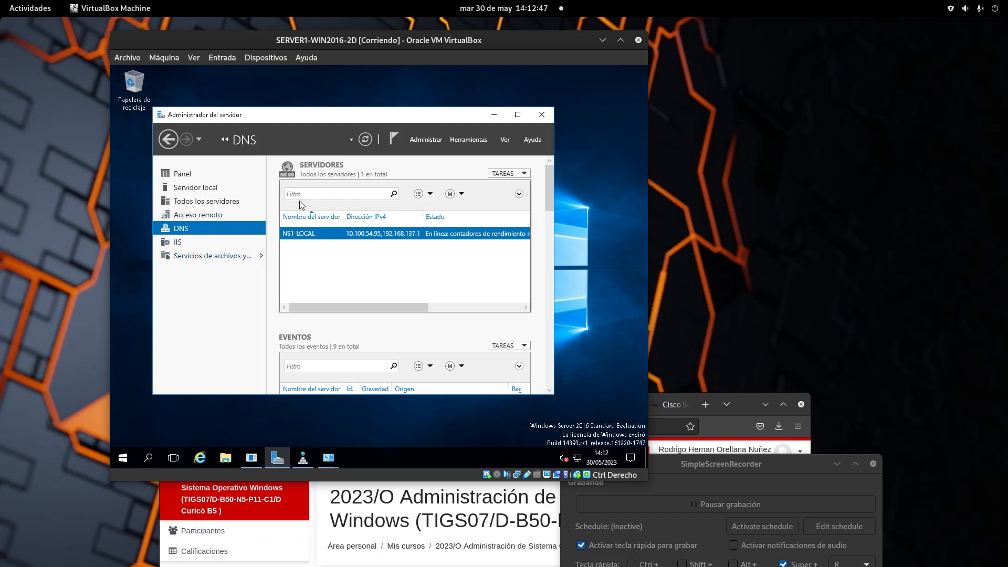
{"action": "left_click", "coordinate": [467, 140]}
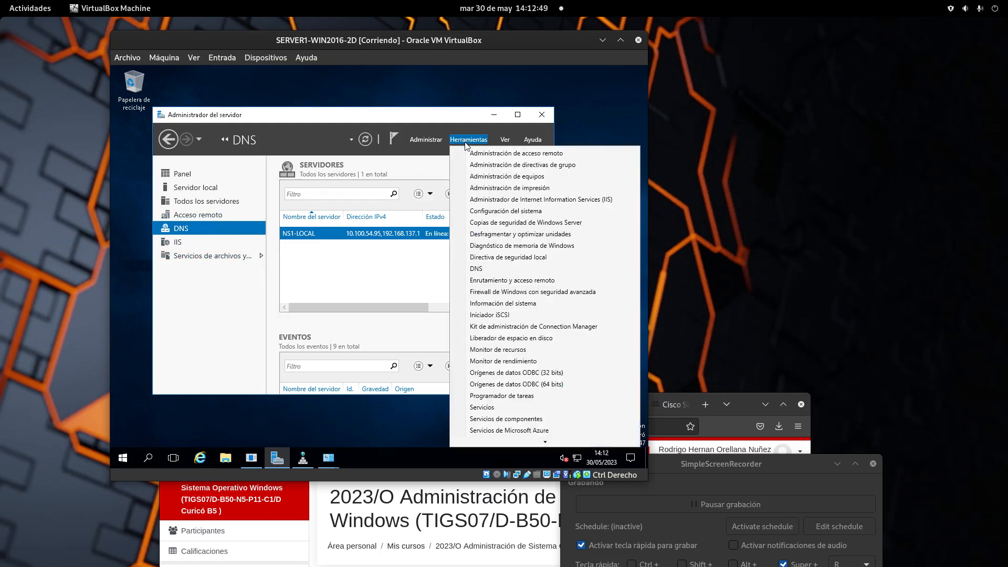
{"action": "left_click", "coordinate": [189, 180]}
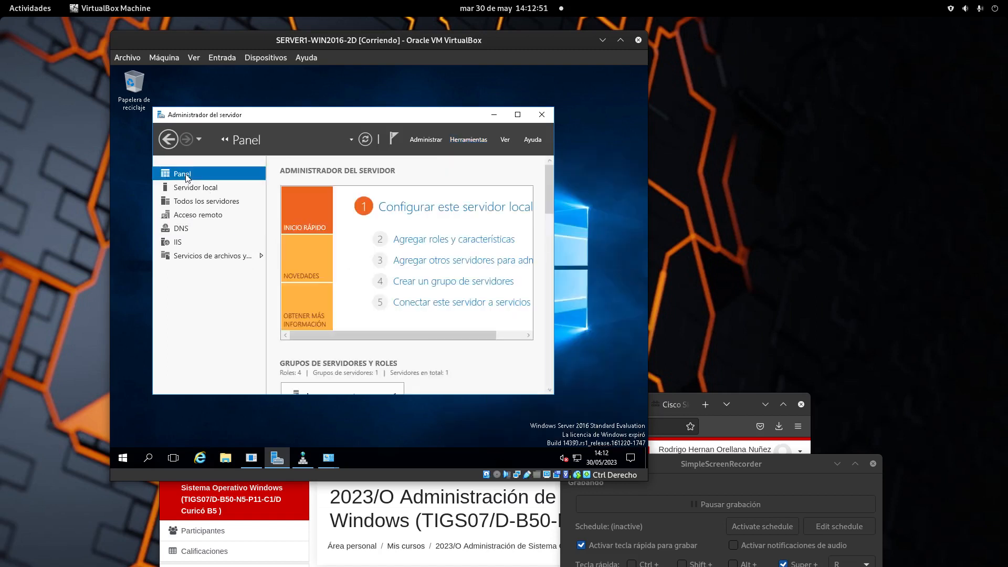
Launch the Add Roles and Features wizard and select Servidor DHCP with its required features.
{"action": "left_click", "coordinate": [440, 240]}
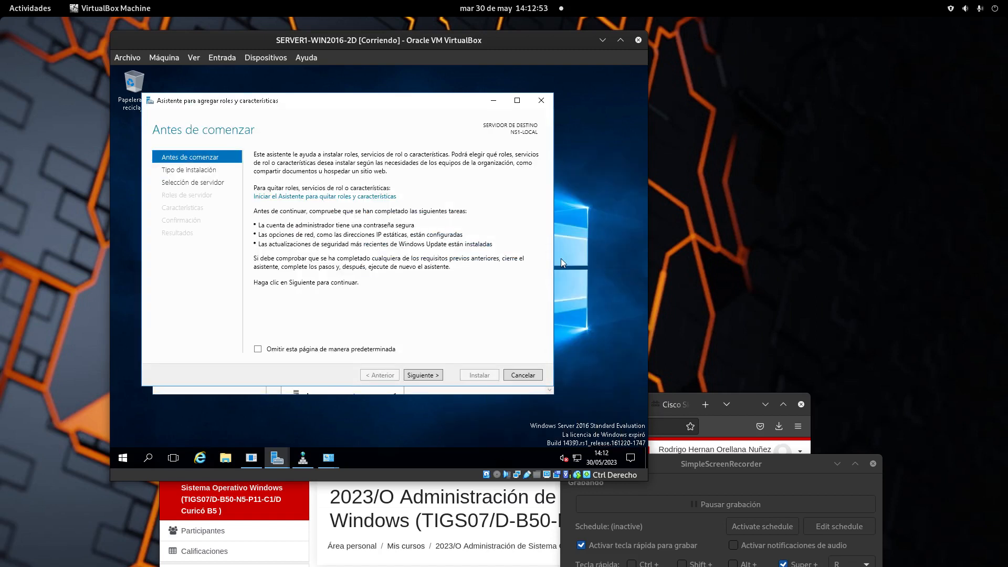
{"action": "left_click", "coordinate": [426, 376]}
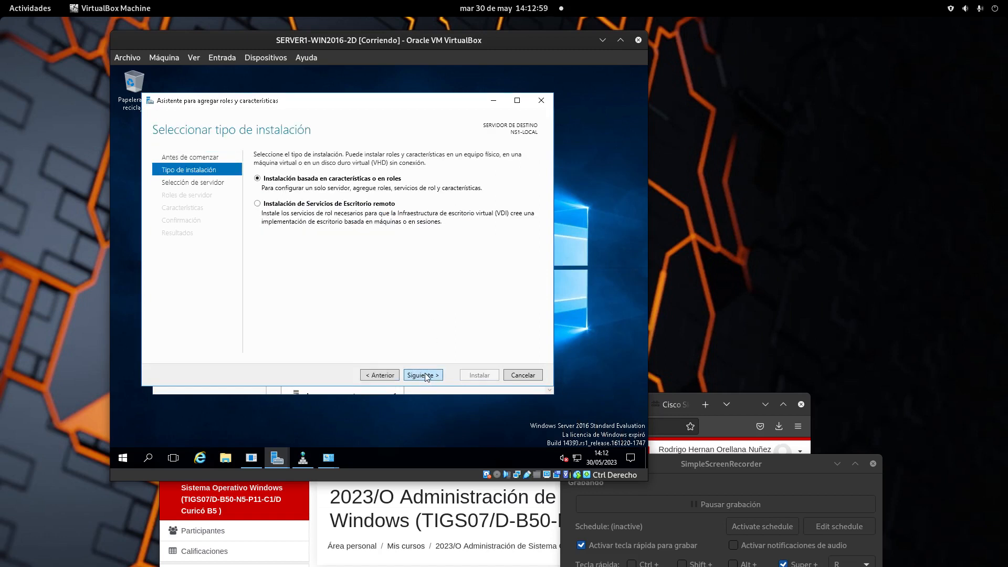
{"action": "left_click", "coordinate": [426, 376]}
{"action": "left_click", "coordinate": [425, 376]}
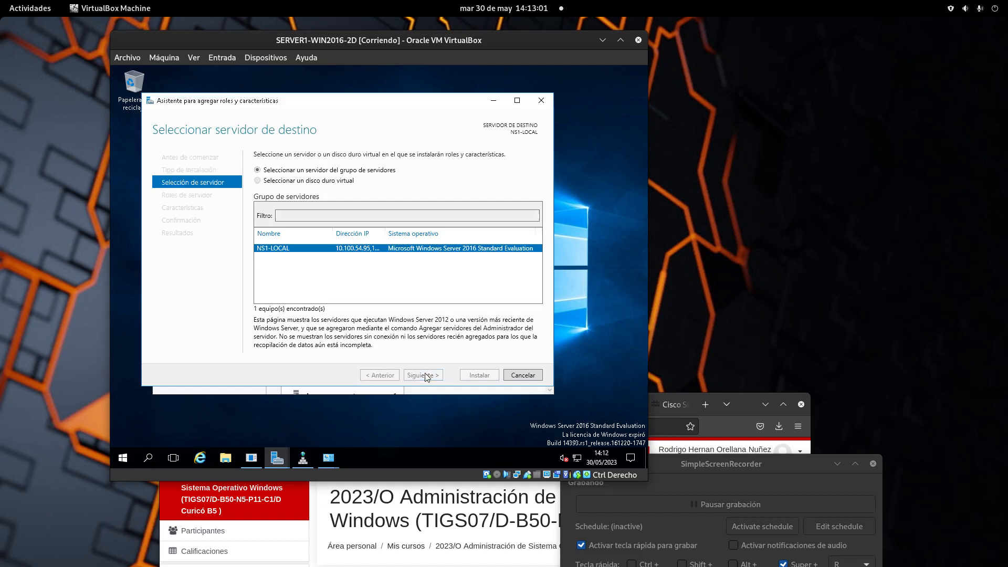
{"action": "scroll", "coordinate": [357, 273], "scroll_direction": "down", "scroll_amount": 1}
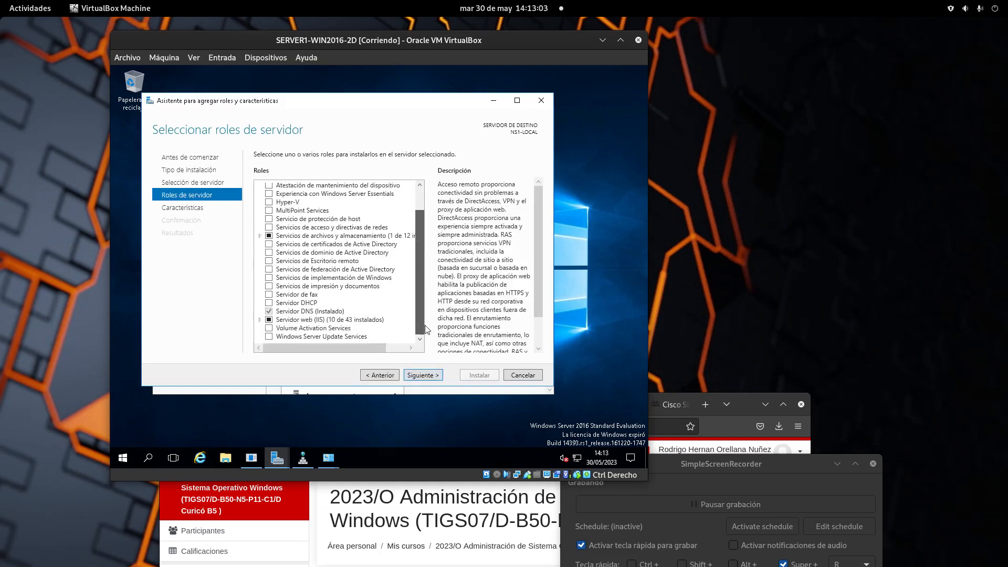
{"action": "left_click", "coordinate": [269, 302]}
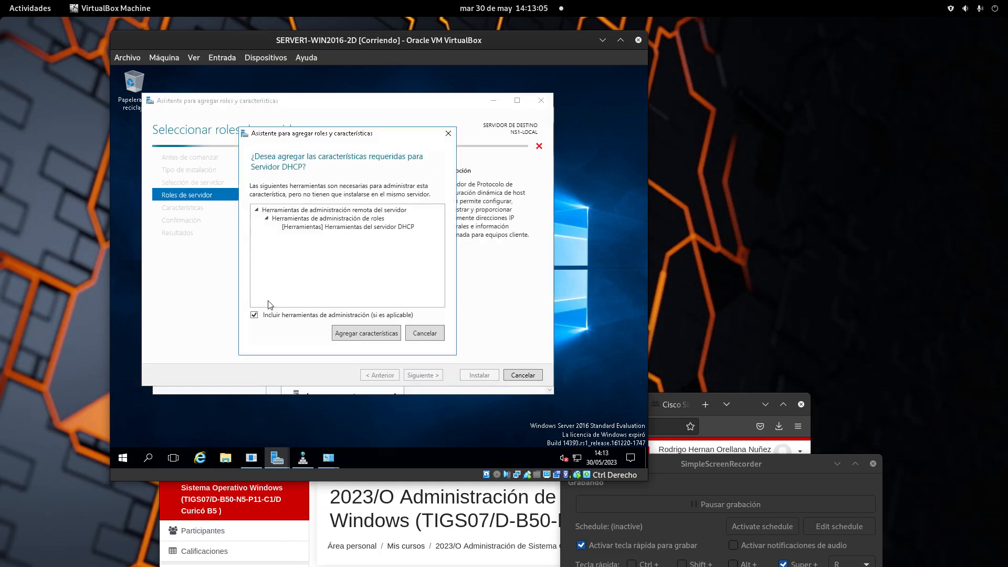
{"action": "left_click", "coordinate": [378, 335]}
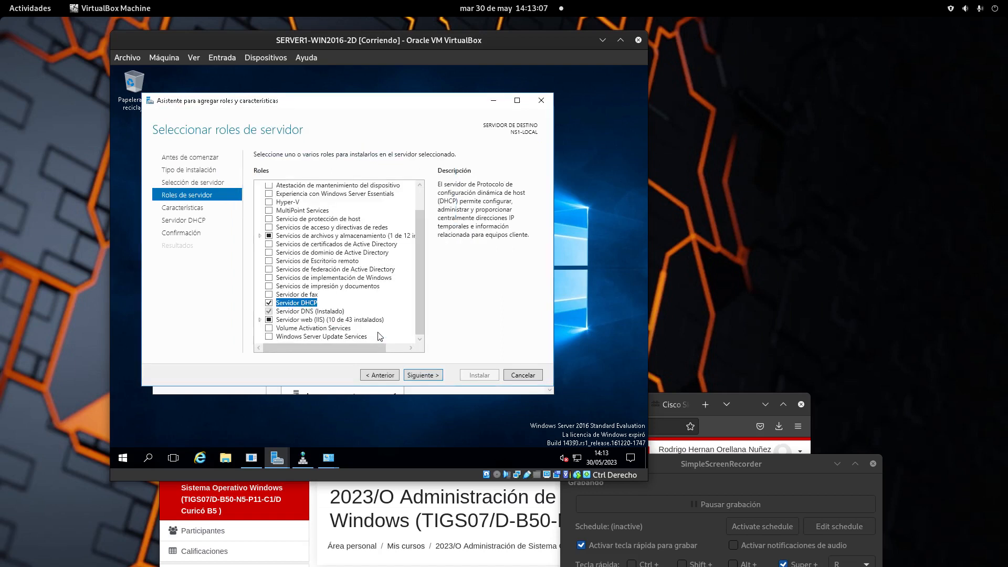
Advance through the Características and Servidor DHCP pages to the installation confirmation.
{"action": "left_click", "coordinate": [432, 380]}
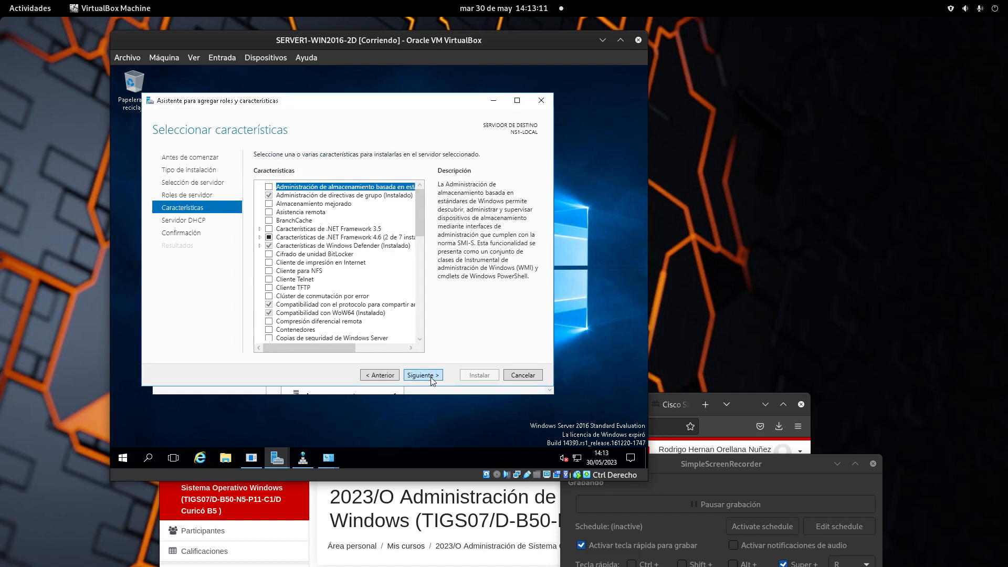
{"action": "left_click_drag", "start_coordinate": [420, 213], "coordinate": [420, 316]}
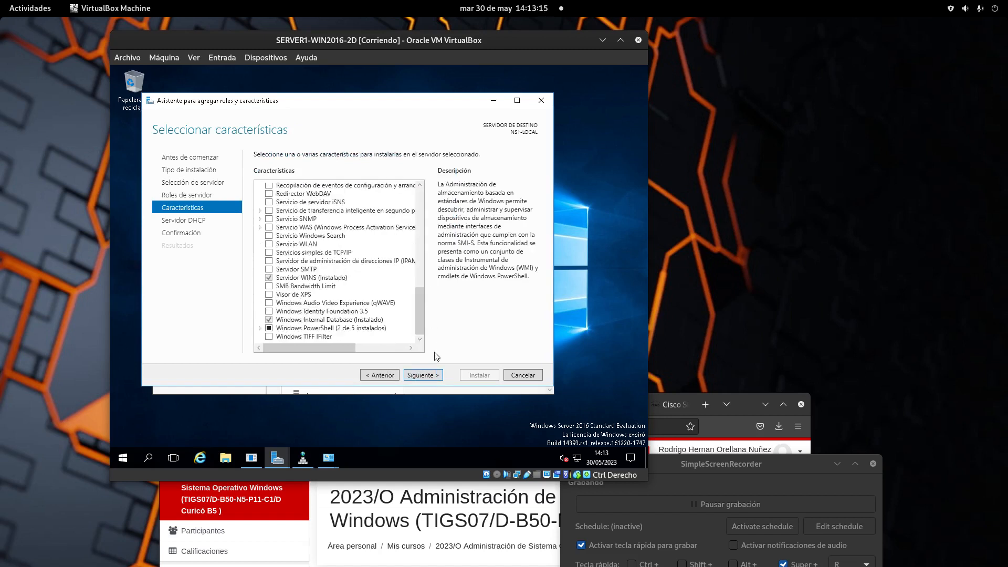
{"action": "left_click", "coordinate": [434, 376]}
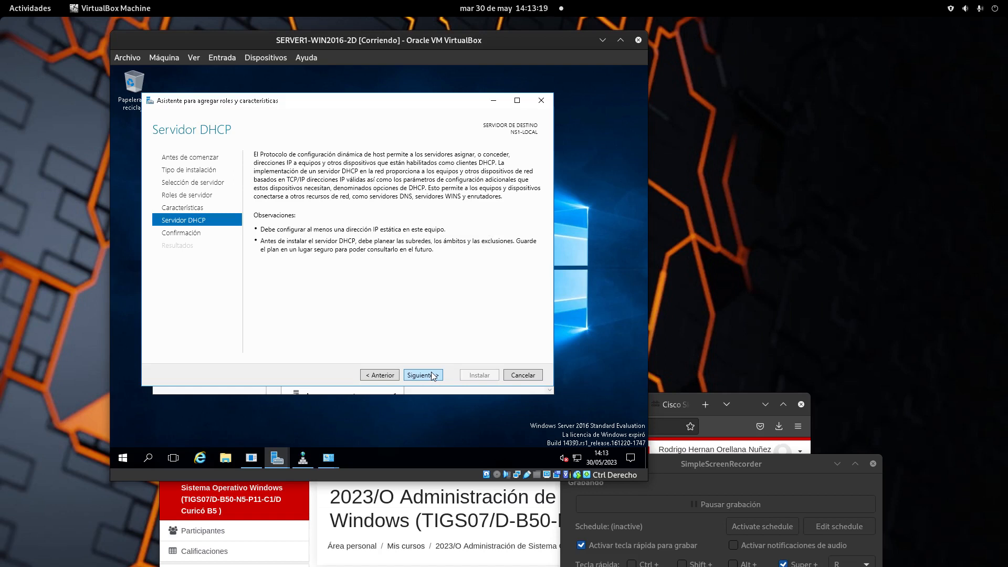
{"action": "left_click", "coordinate": [434, 375]}
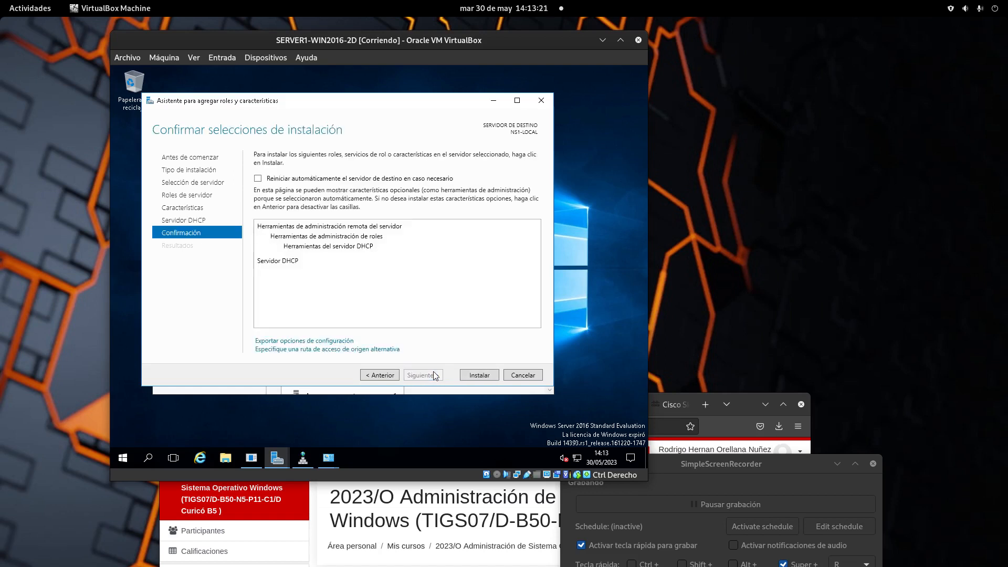
Install the DHCP Server role and launch 'Completar configuración de DHCP' once it finishes.
{"action": "left_click", "coordinate": [477, 376]}
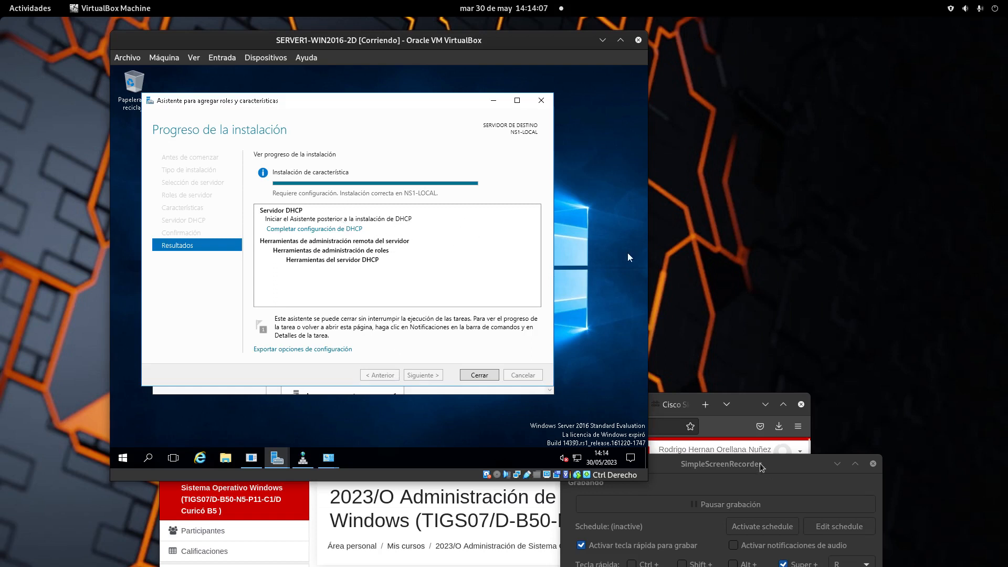
{"action": "left_click_drag", "start_coordinate": [762, 467], "coordinate": [771, 415]}
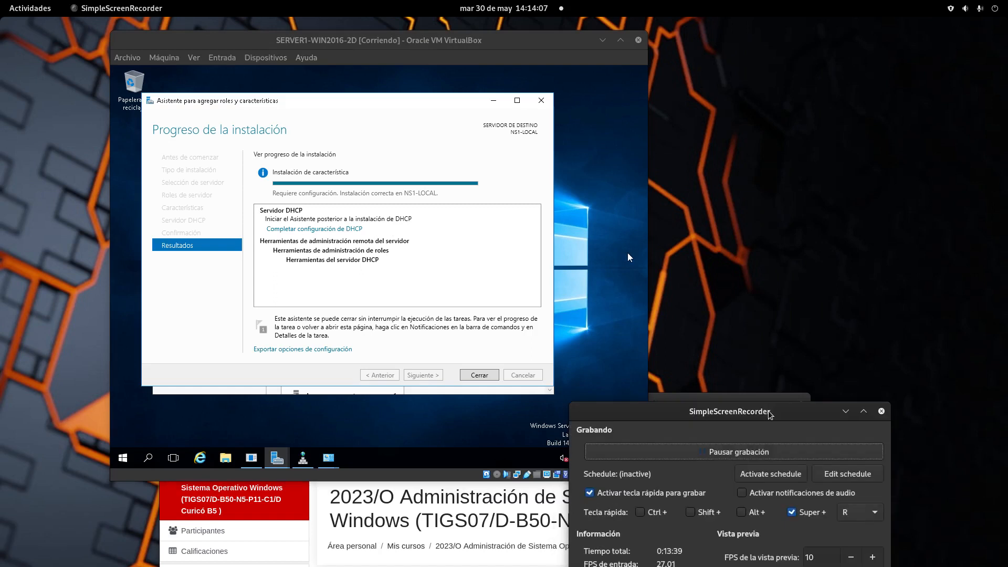
{"action": "left_click", "coordinate": [354, 231]}
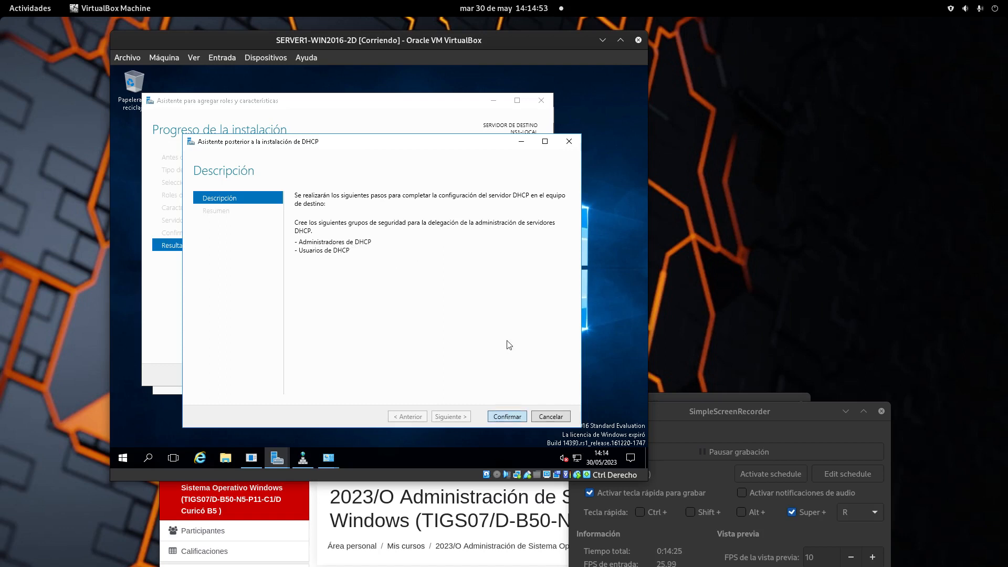
Create the DHCP security groups, close both wizards and cancel the shutdown event tracker.
{"action": "left_click", "coordinate": [505, 416]}
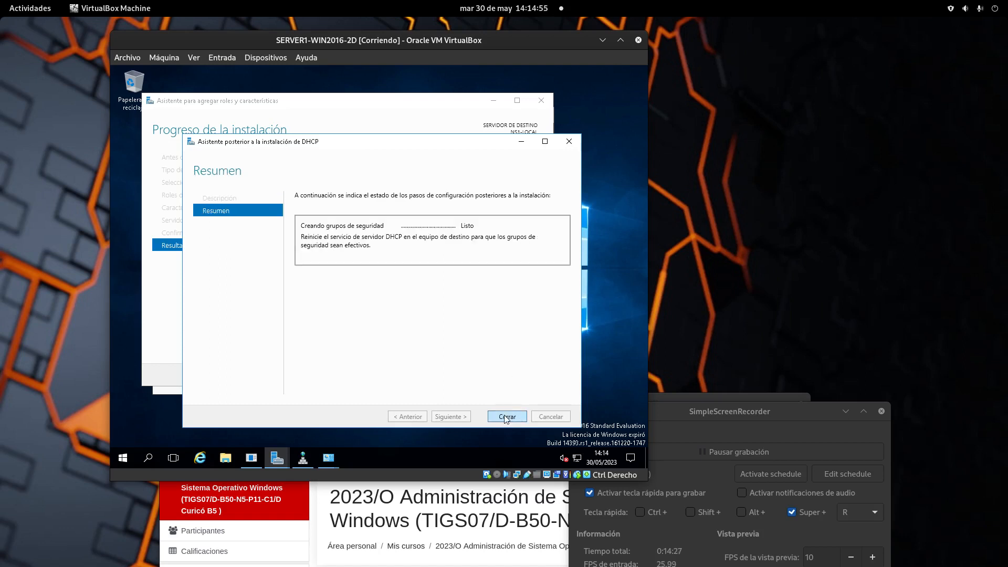
{"action": "left_click", "coordinate": [505, 416]}
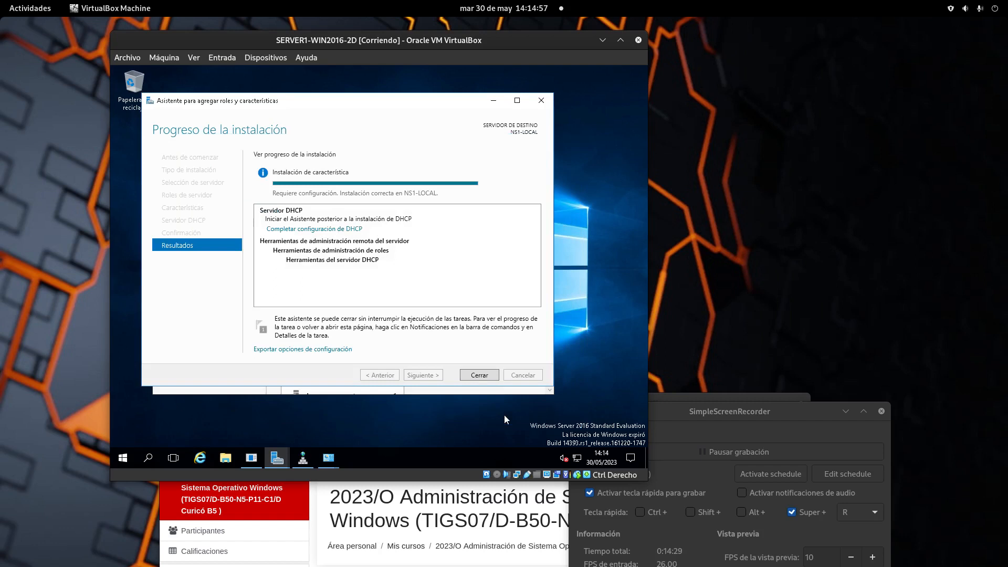
{"action": "left_click", "coordinate": [482, 378]}
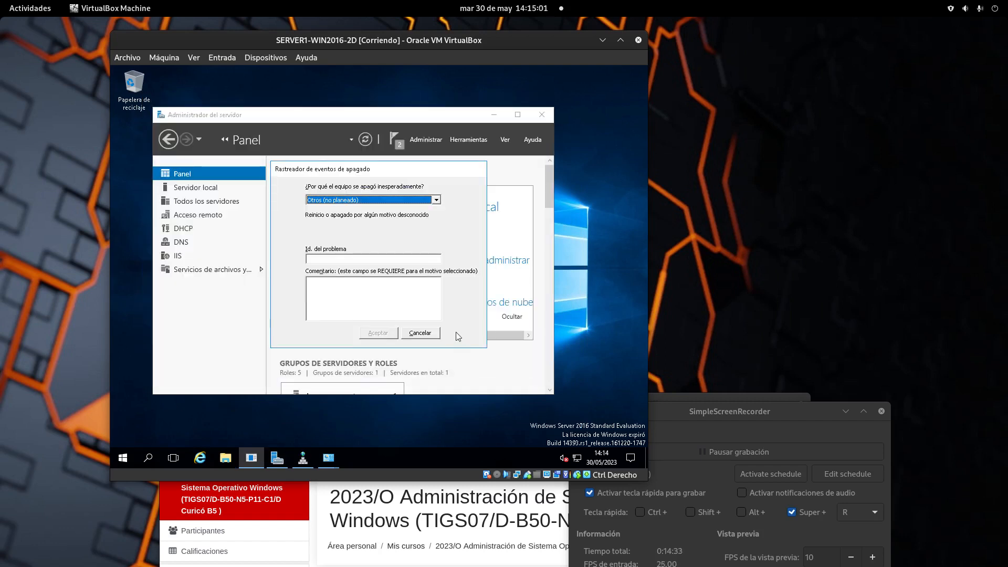
{"action": "left_click", "coordinate": [435, 335]}
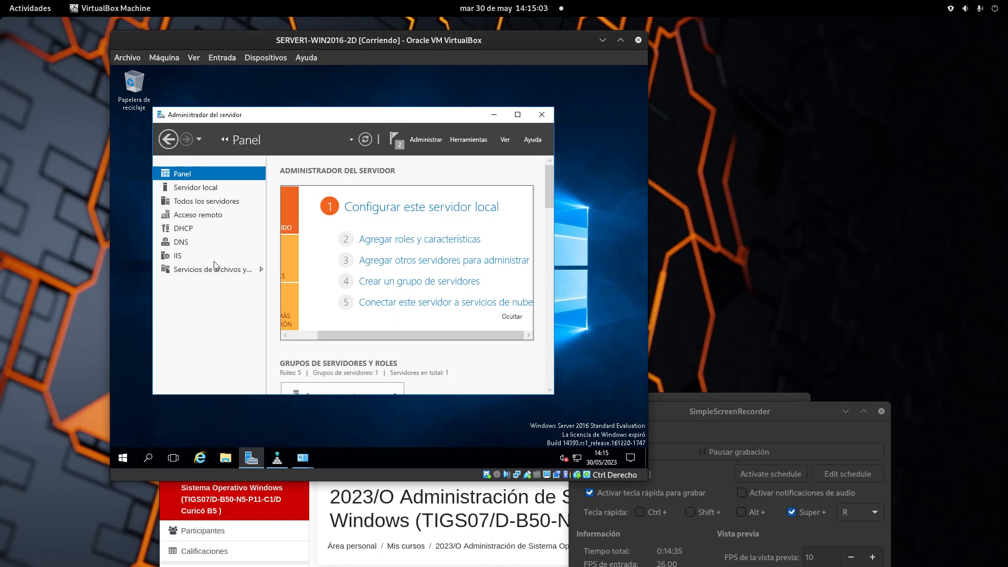
Open Administrador DHCP for NS1-LOCAL from Server Manager's DHCP page.
{"action": "left_click", "coordinate": [190, 231]}
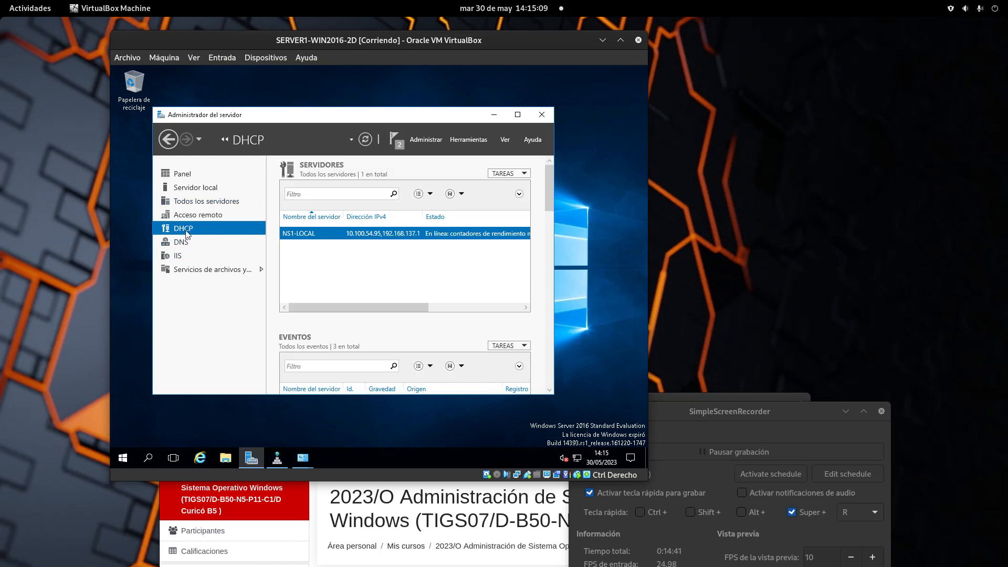
{"action": "right_click", "coordinate": [302, 234]}
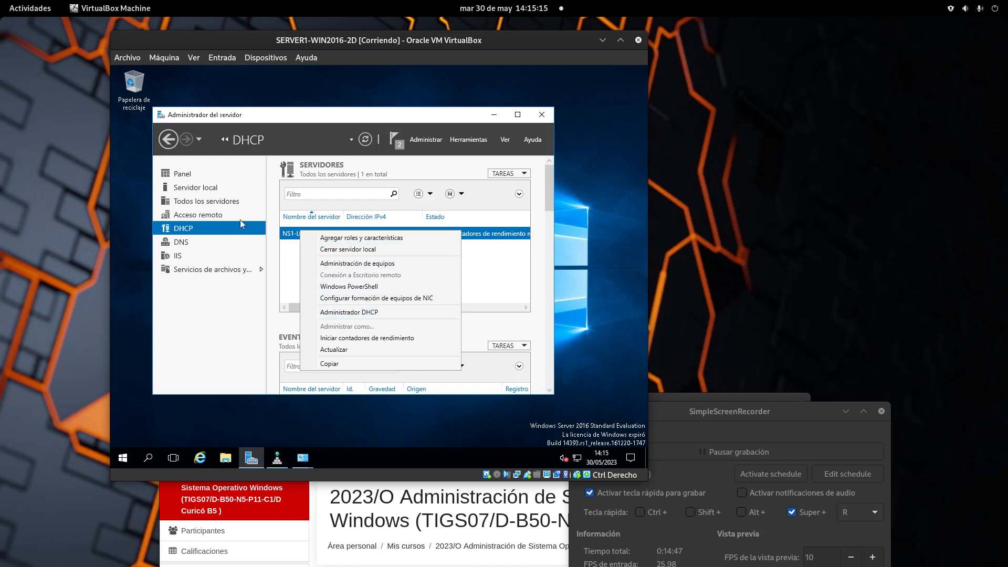
{"action": "left_click", "coordinate": [334, 313]}
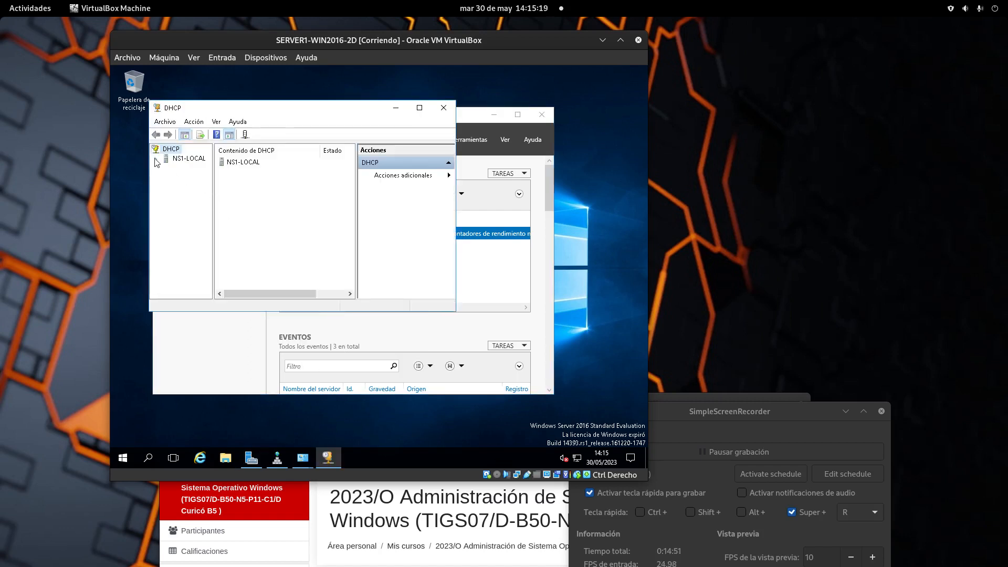
Expand NS1-LOCAL and IPv4 in the DHCP console, widening the tree to show full node names.
{"action": "left_click", "coordinate": [155, 159]}
{"action": "left_click_drag", "start_coordinate": [402, 65], "coordinate": [469, 86]}
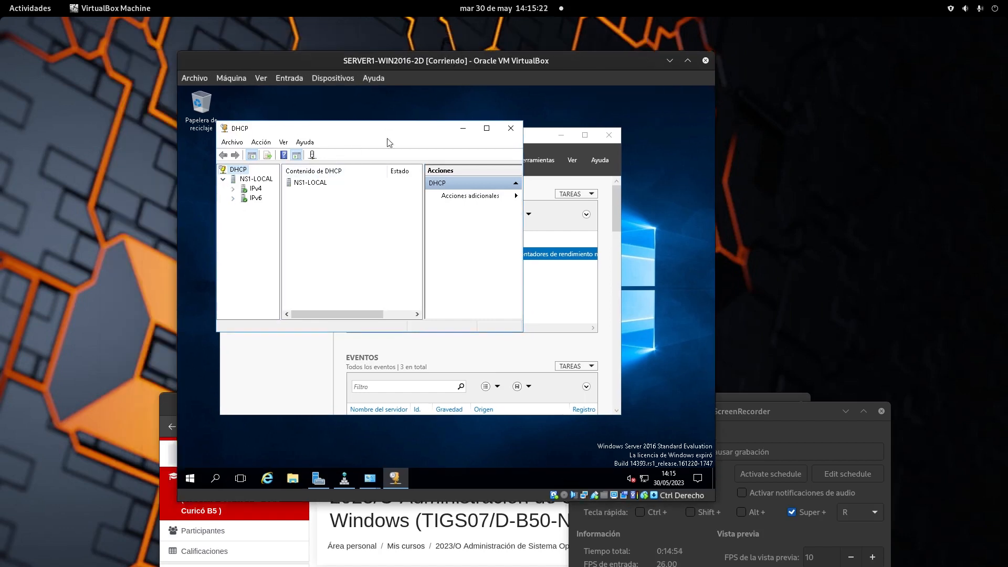
{"action": "left_click", "coordinate": [234, 189]}
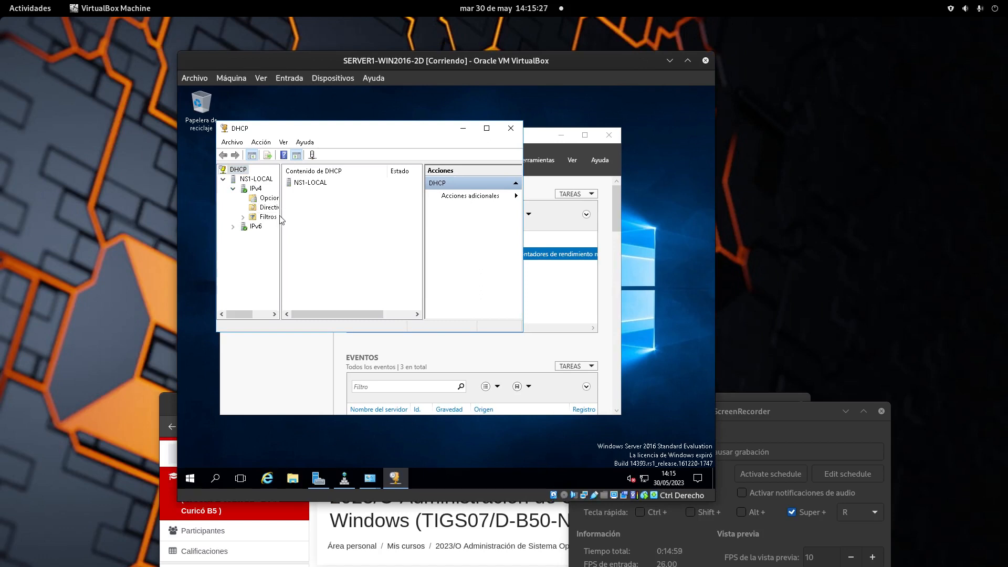
{"action": "left_click_drag", "start_coordinate": [281, 219], "coordinate": [371, 215]}
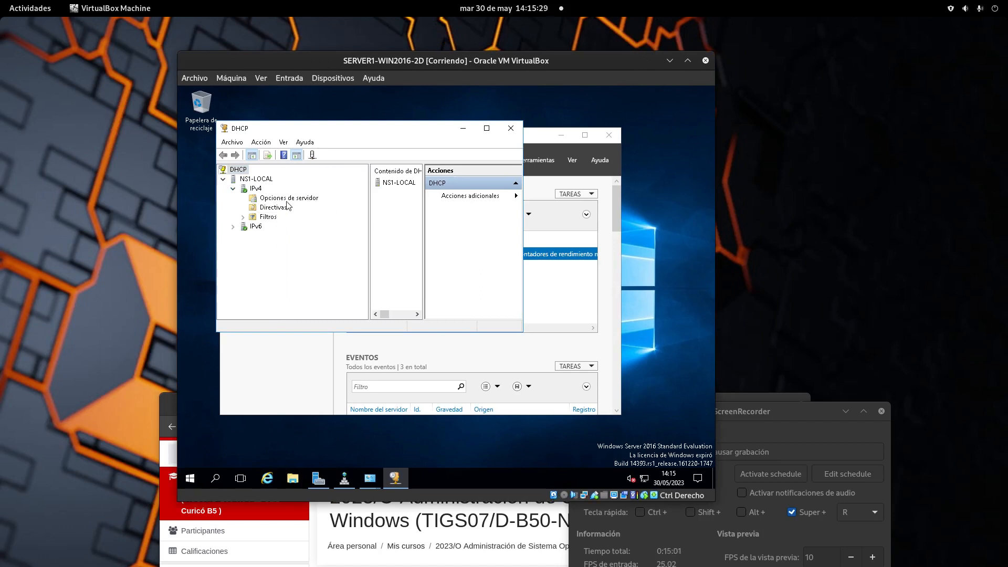
{"action": "left_click", "coordinate": [286, 199]}
Compare the NS1-LOCAL and DHCP root context menus, then open the IPv4 node's context menu.
{"action": "right_click", "coordinate": [251, 180]}
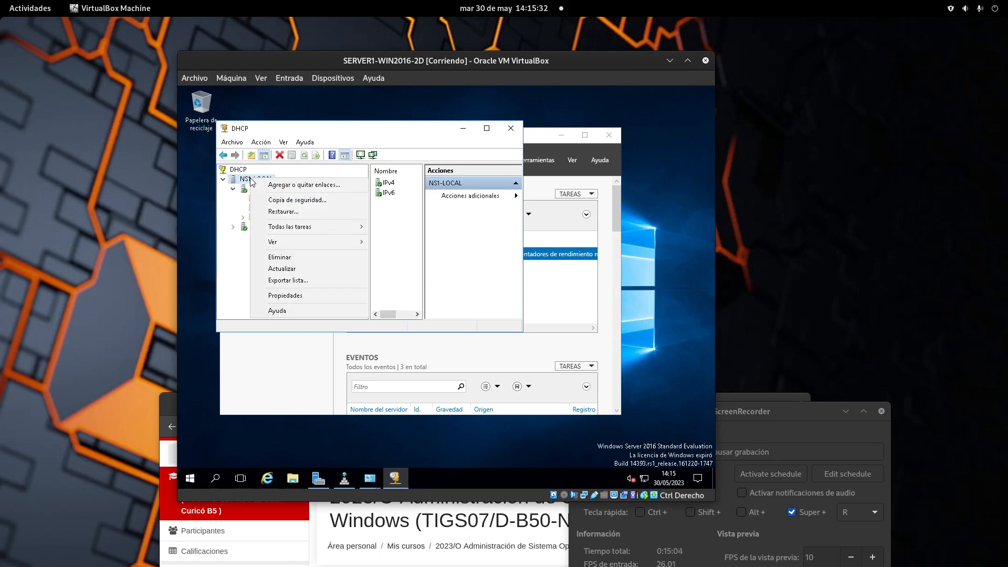
{"action": "left_click", "coordinate": [220, 267]}
{"action": "right_click", "coordinate": [256, 189]}
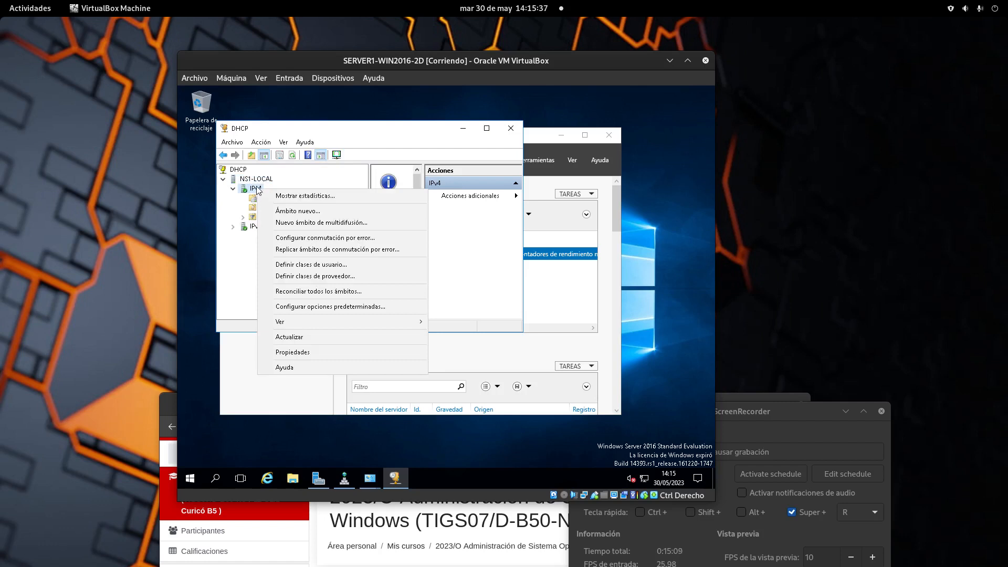
{"action": "right_click", "coordinate": [249, 173]}
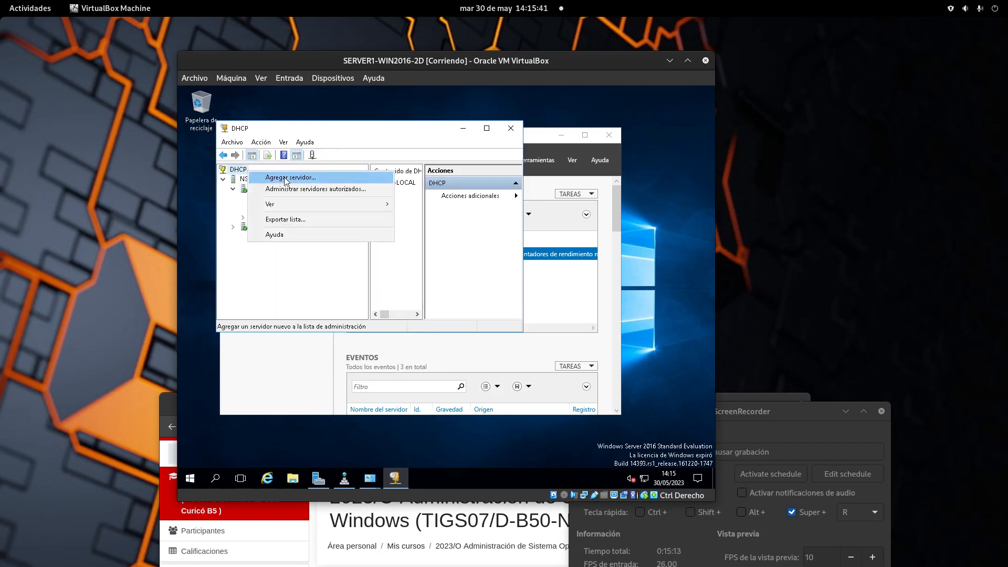
{"action": "left_click", "coordinate": [360, 142]}
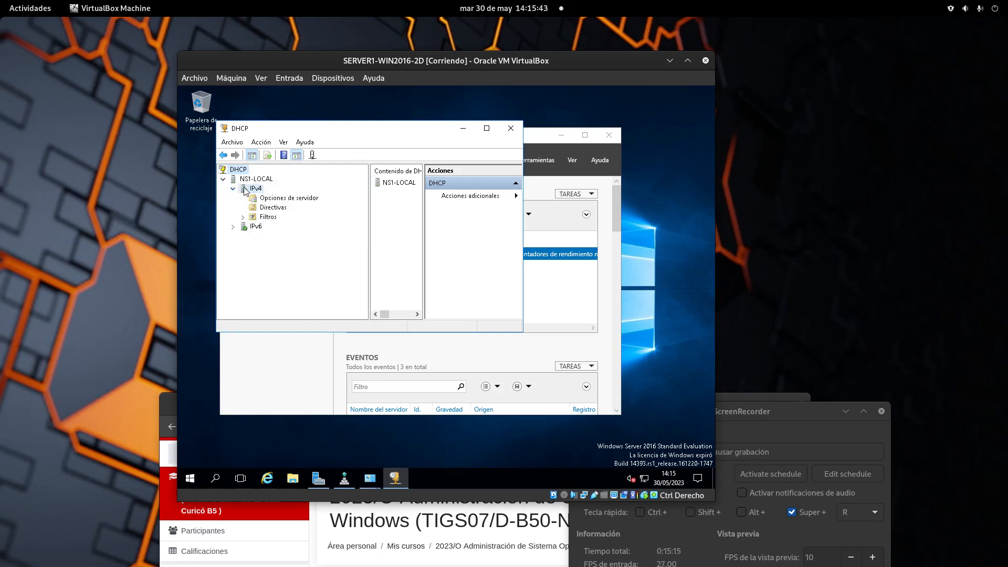
{"action": "left_click", "coordinate": [245, 190]}
{"action": "right_click", "coordinate": [251, 187]}
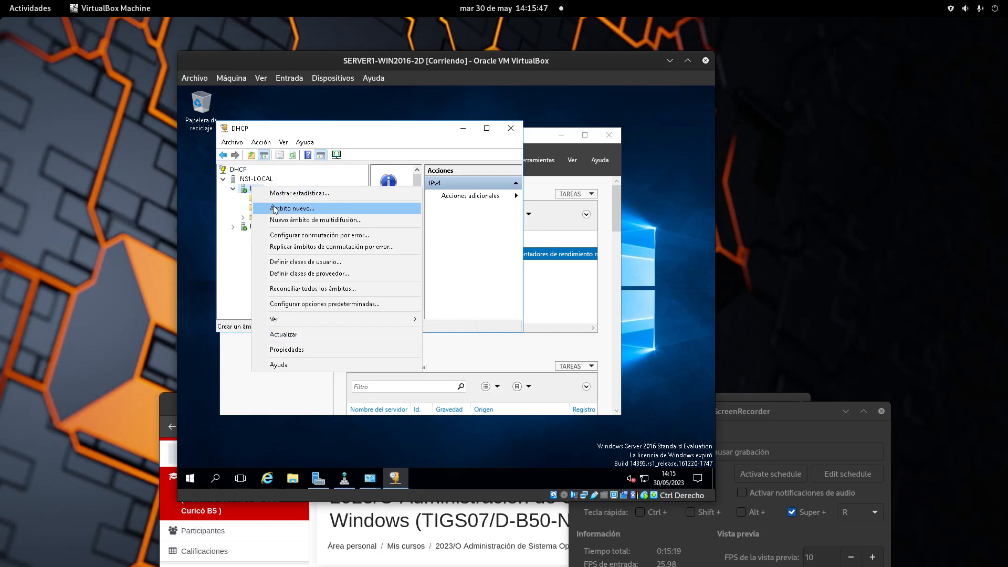
{"action": "left_click", "coordinate": [245, 260]}
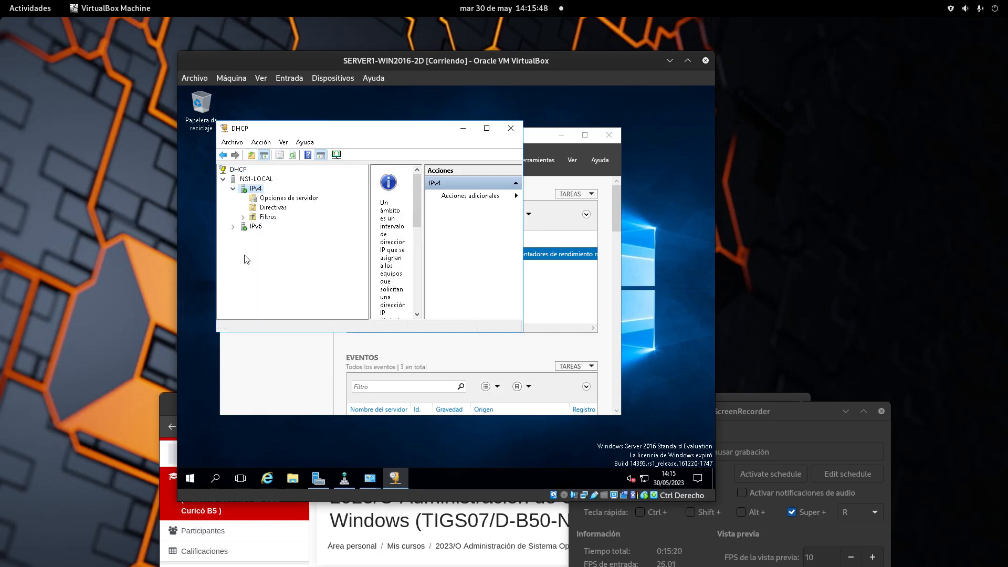
{"action": "right_click", "coordinate": [255, 189]}
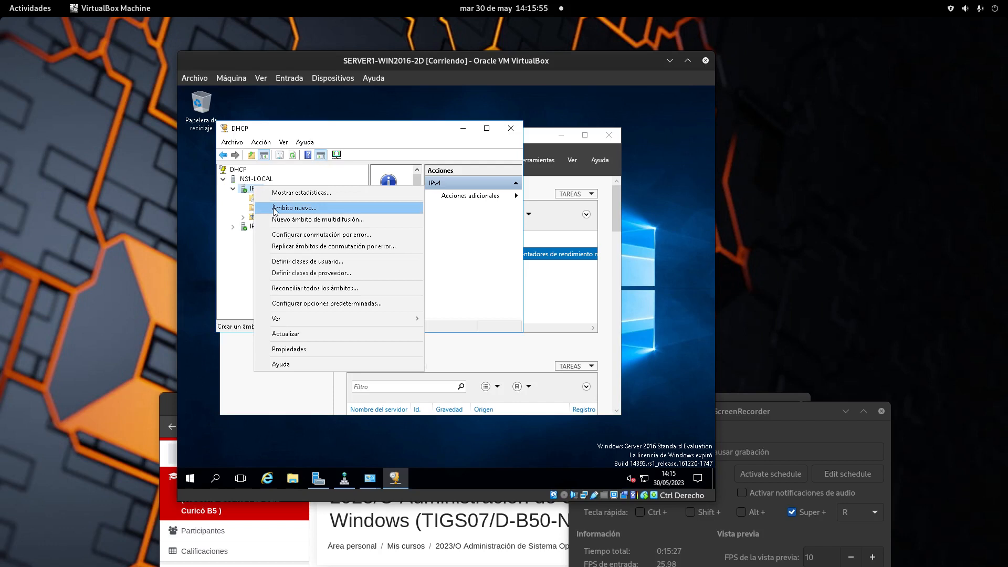
Start a new scope via Ámbito nuevo, name it CONTOSO and continue to the range page.
{"action": "left_click", "coordinate": [274, 209]}
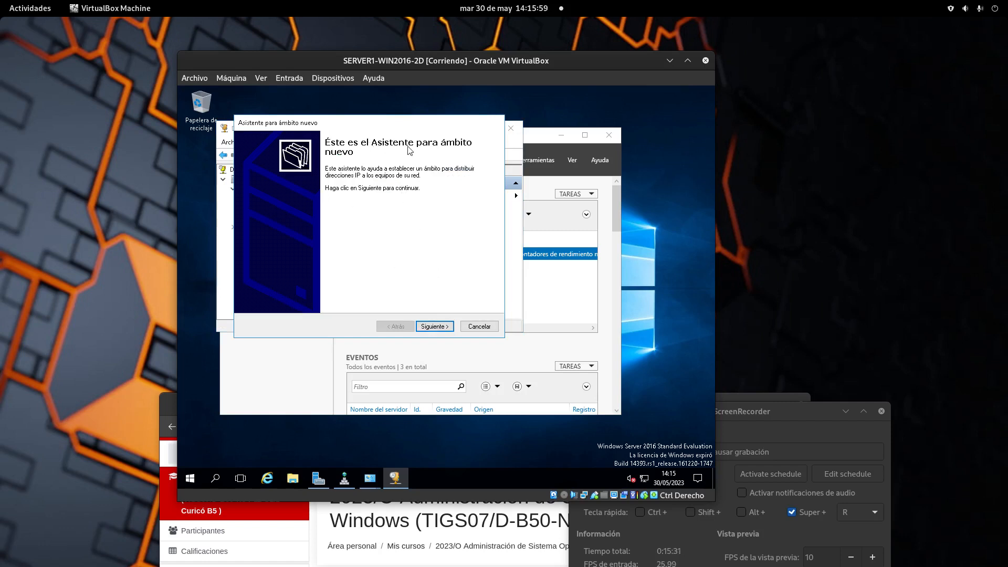
{"action": "left_click", "coordinate": [444, 327]}
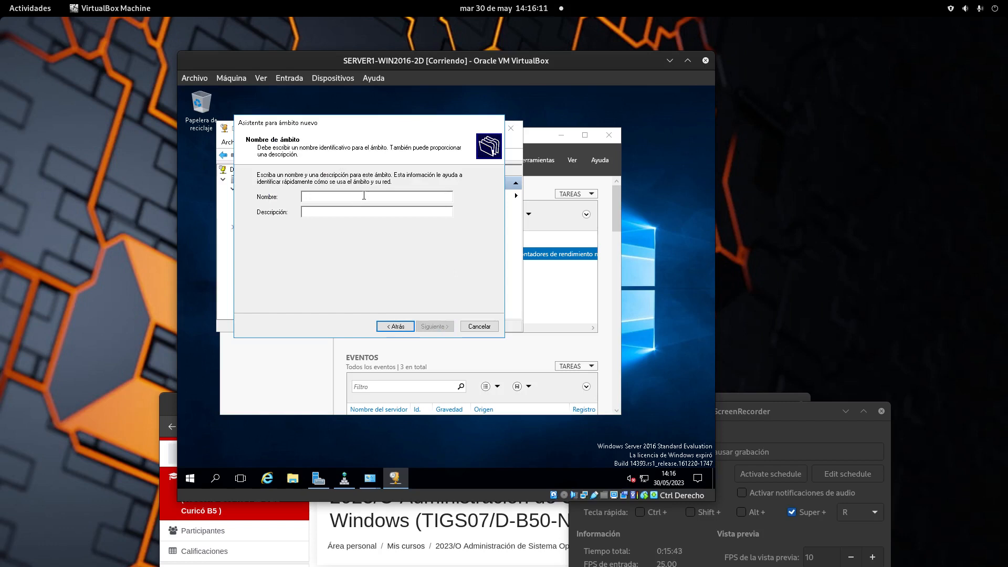
{"action": "type", "text": "CONTOSO"}
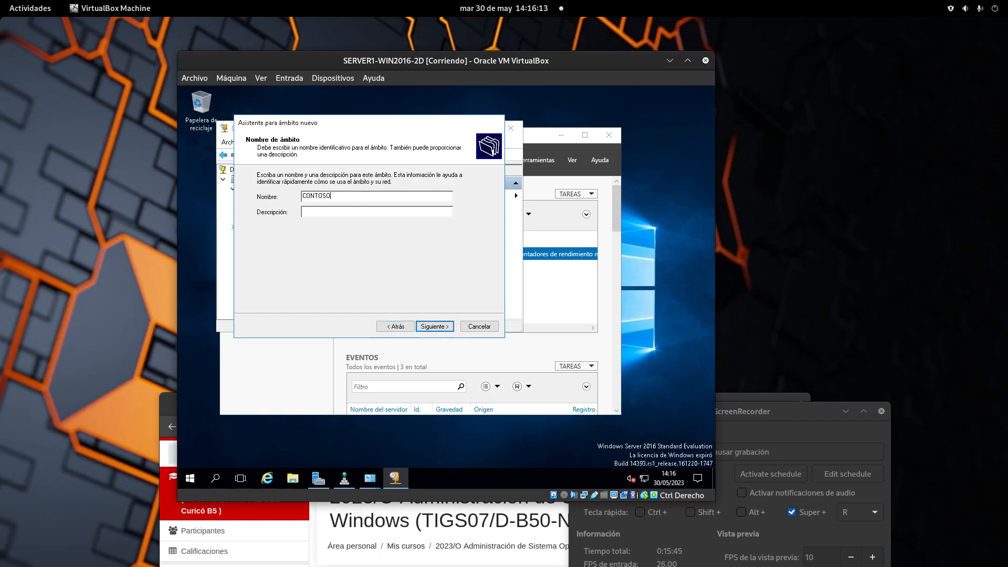
{"action": "left_click", "coordinate": [434, 326]}
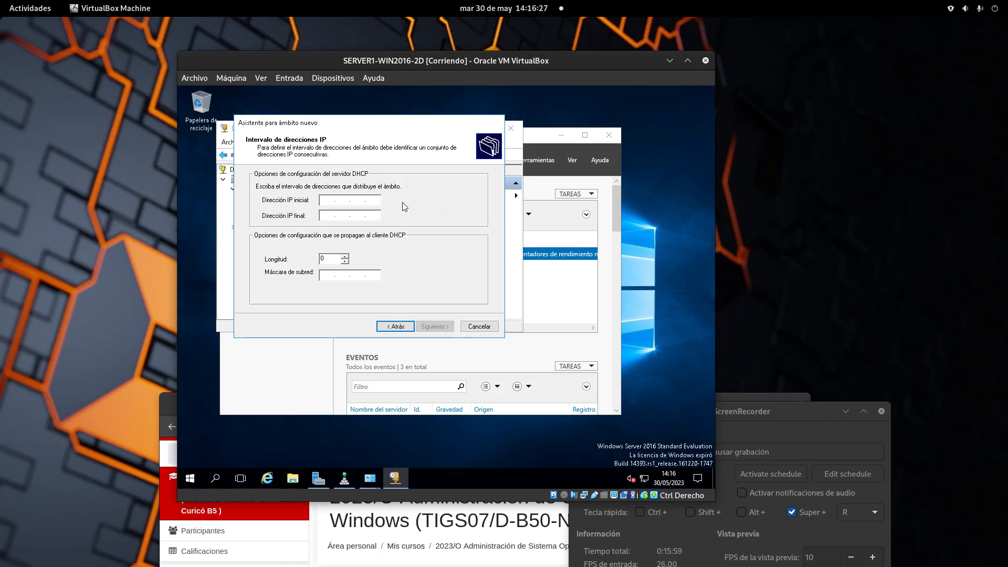
Enter start address 192.168.137.50 and end address 192.168.137.100, keeping mask 255.255.255.0.
{"action": "type", "text": "192 . 168 . 137 . 50"}
{"action": "left_click", "coordinate": [332, 215]}
{"action": "type", "text": "192 . "}
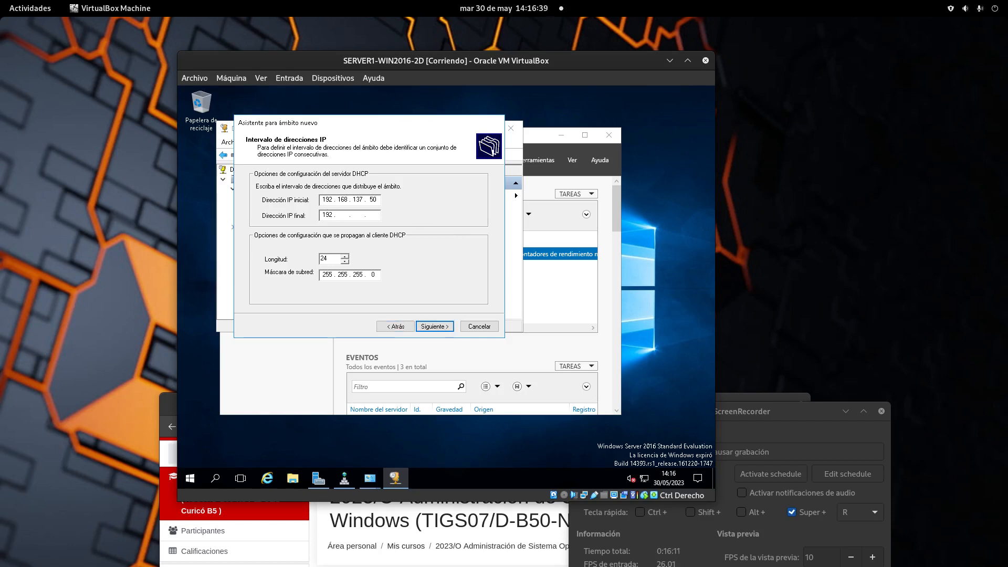
{"action": "type", "text": "168 . 137 . 100"}
{"action": "left_click", "coordinate": [768, 452]}
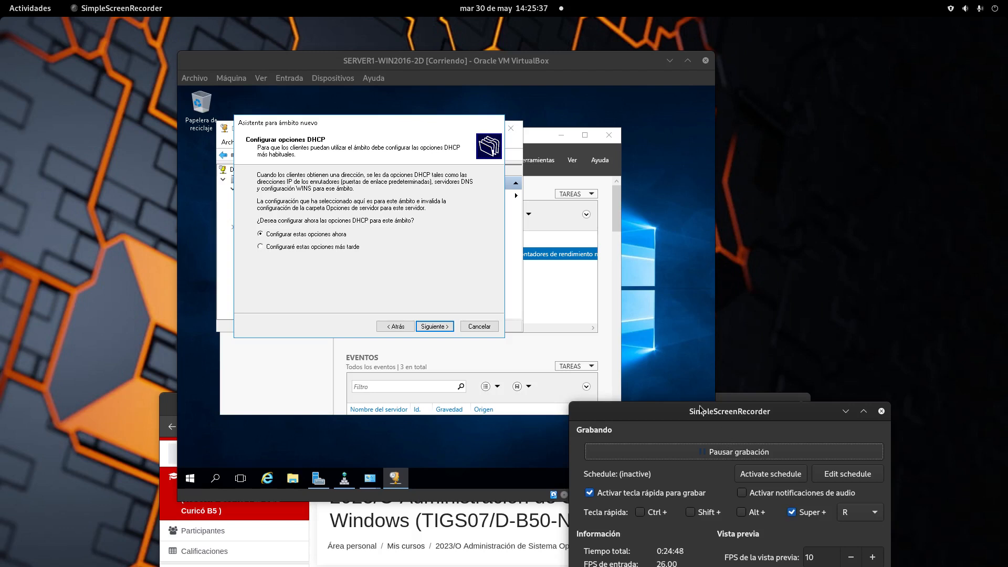
Bring the virtual machine back into focus and minimize the DHCP console.
{"action": "left_click", "coordinate": [714, 451]}
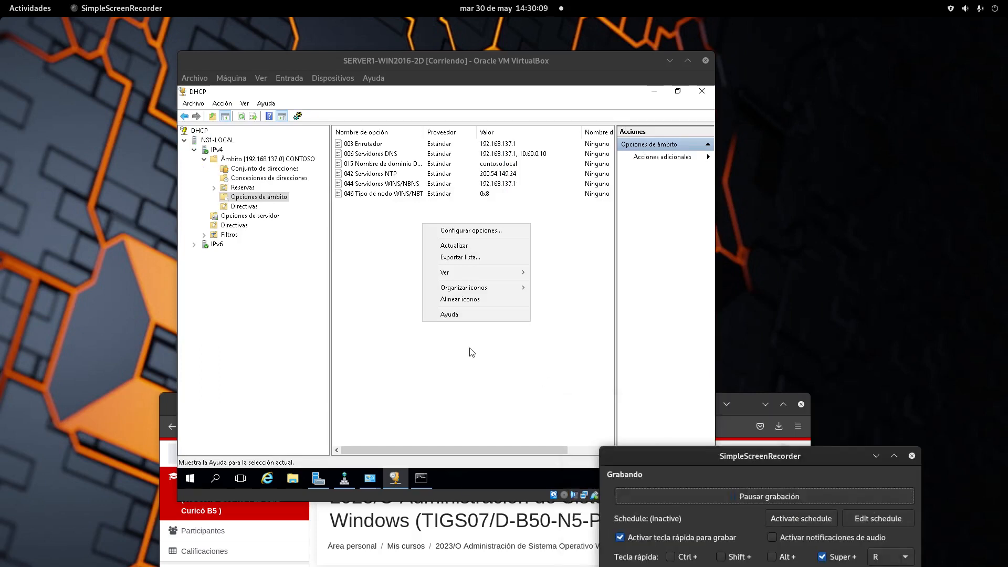
{"action": "left_click", "coordinate": [472, 352]}
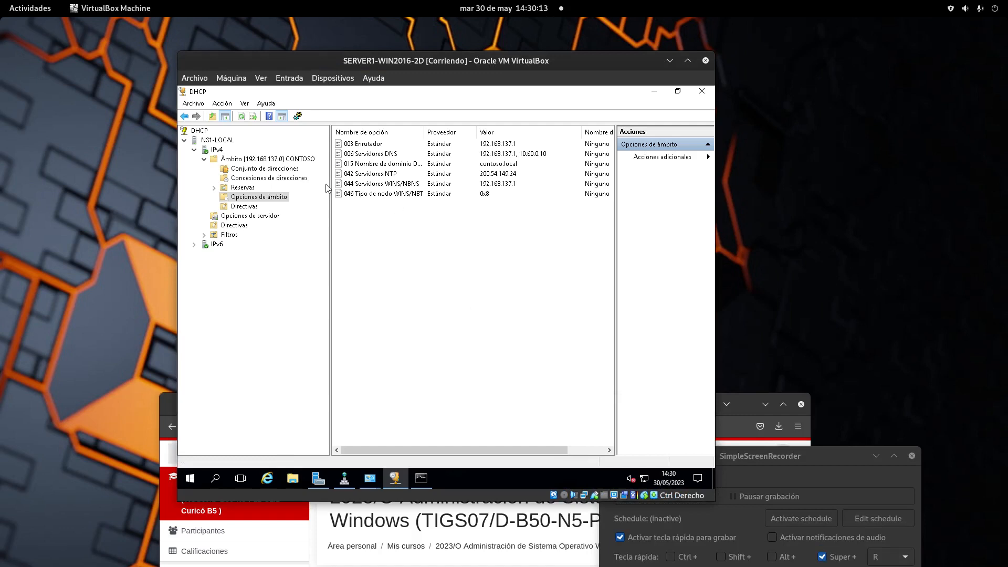
{"action": "left_click", "coordinate": [654, 92]}
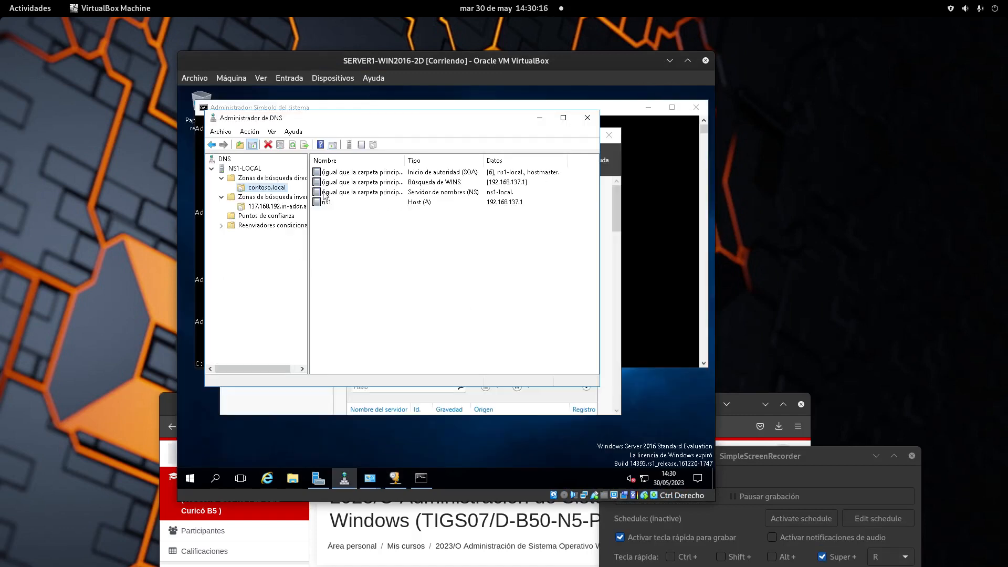
Review the reverse lookup and contoso.local zone records in DNS Manager, then minimize it.
{"action": "left_click", "coordinate": [278, 207]}
{"action": "left_click", "coordinate": [266, 187]}
{"action": "left_click", "coordinate": [248, 168]}
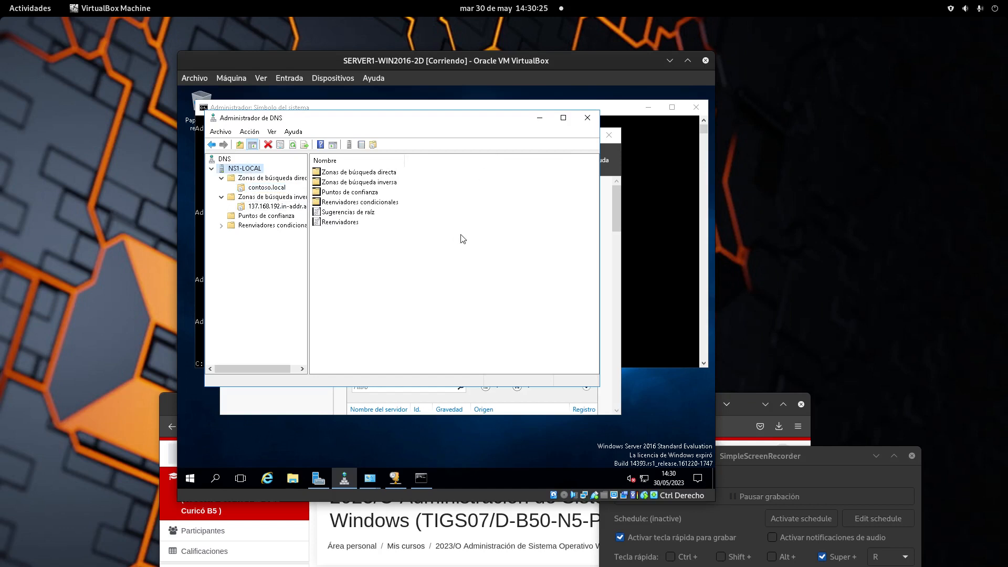
{"action": "left_click", "coordinate": [540, 117]}
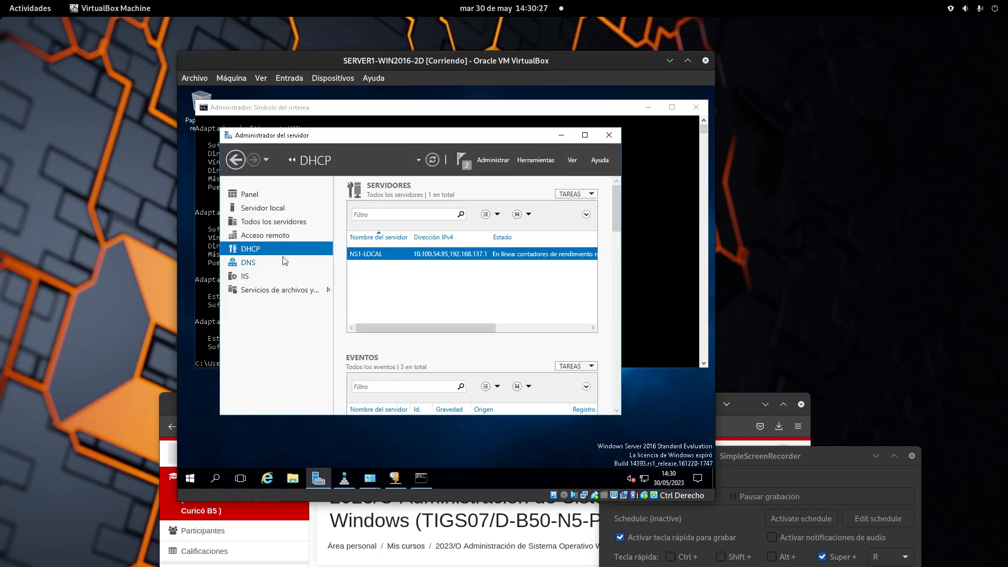
On Server Manager's DNS page, dismiss both the feature installation and post-deployment notifications.
{"action": "left_click", "coordinate": [255, 263]}
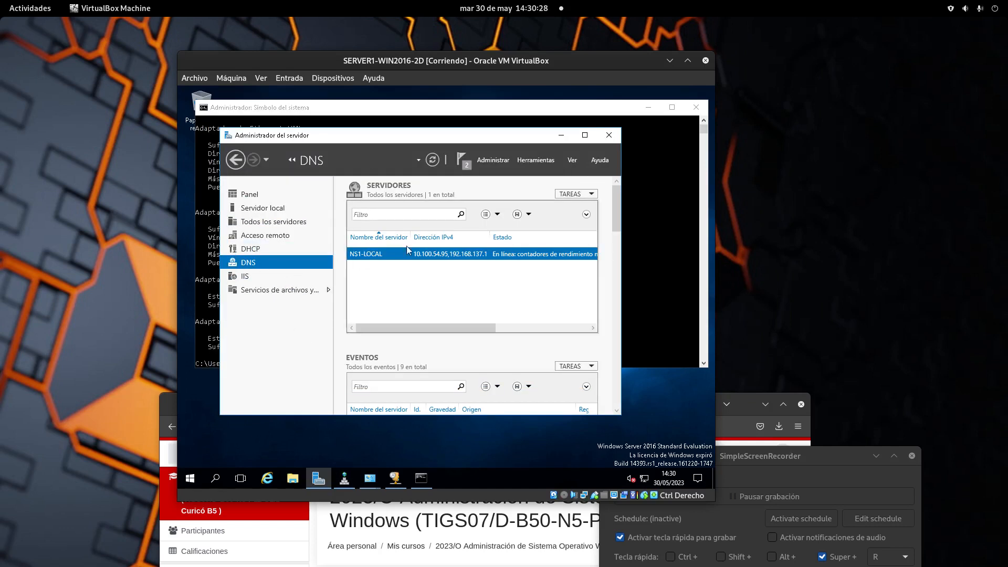
{"action": "left_click", "coordinate": [631, 196]}
{"action": "left_click", "coordinate": [648, 108]}
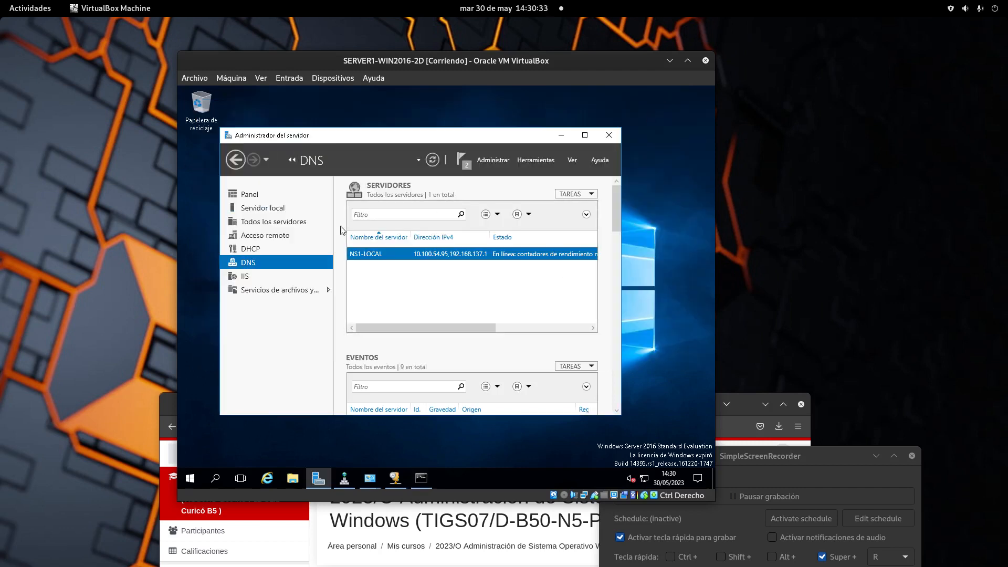
{"action": "left_click", "coordinate": [465, 166]}
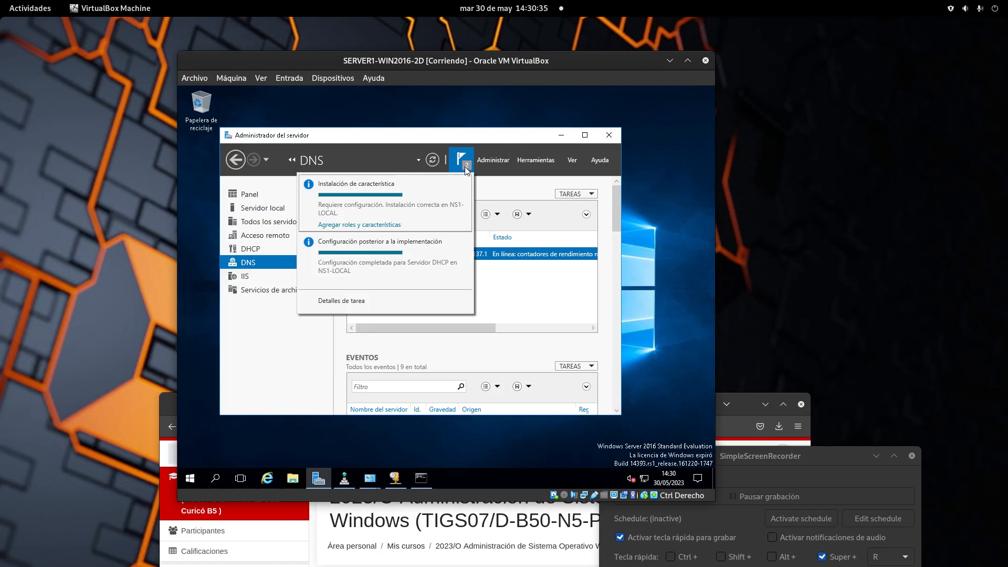
{"action": "left_click", "coordinate": [464, 184]}
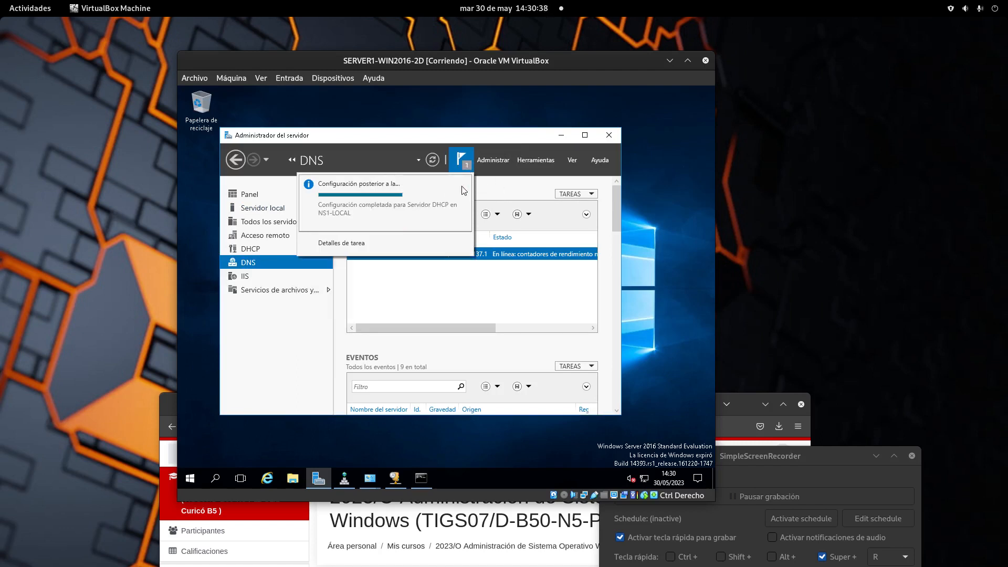
{"action": "left_click", "coordinate": [464, 184]}
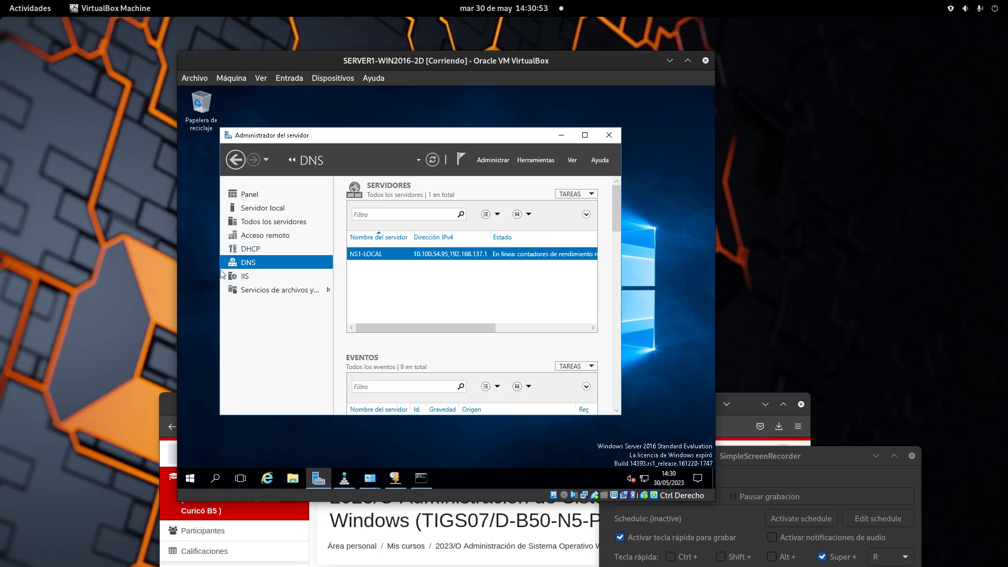
View the IIS and DHCP role pages, then bring up Windows search.
{"action": "left_click", "coordinate": [247, 278]}
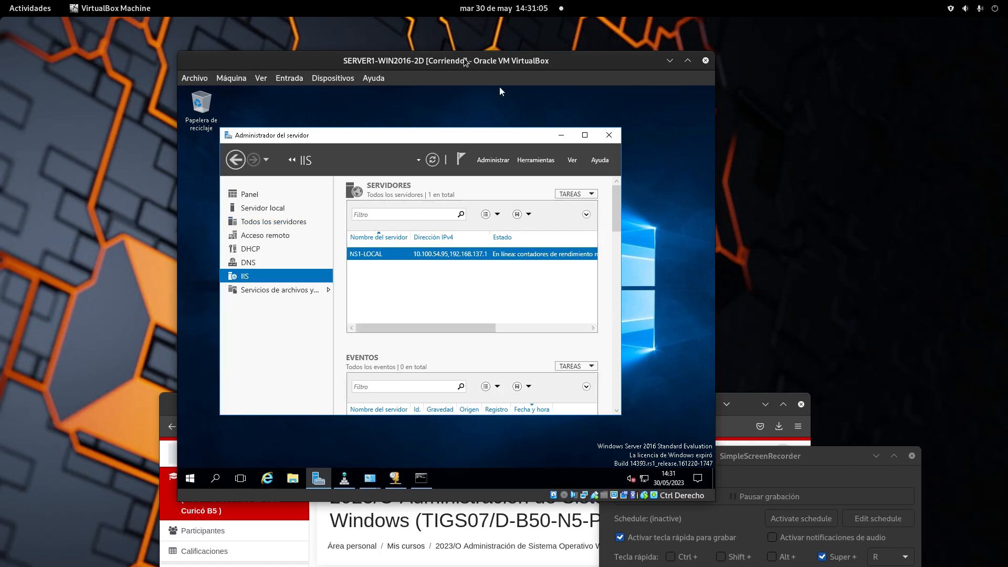
{"action": "left_click_drag", "start_coordinate": [465, 62], "coordinate": [431, 41]}
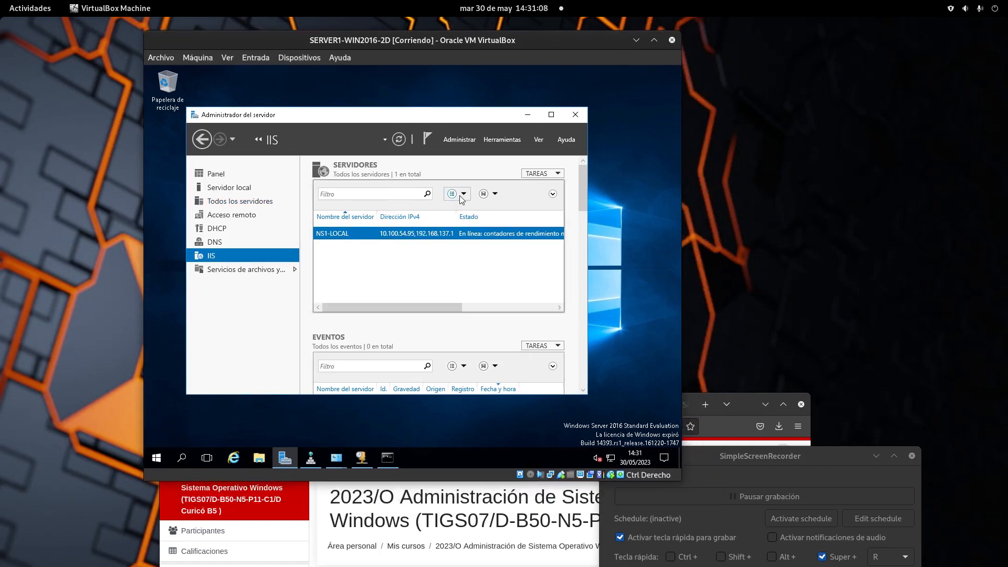
{"action": "left_click", "coordinate": [225, 232]}
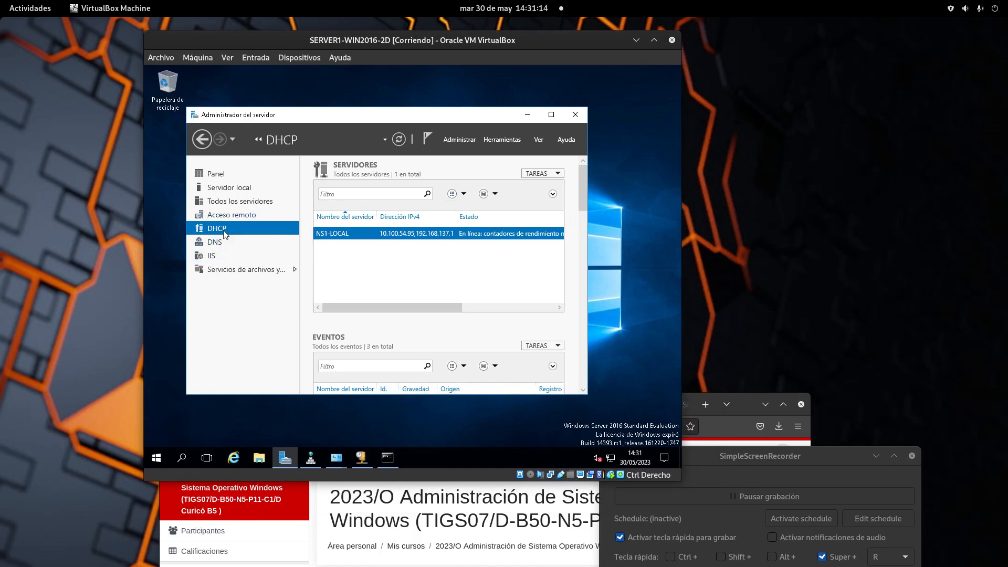
{"action": "left_click", "coordinate": [181, 460]}
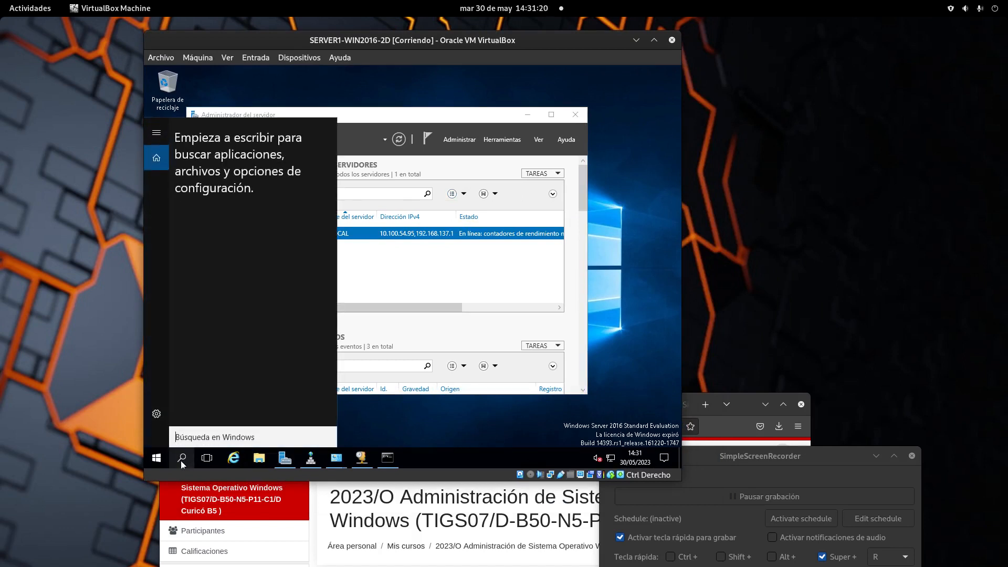
Search for dcpromo and run it from the search results.
{"action": "type", "text": "dc`ro"}
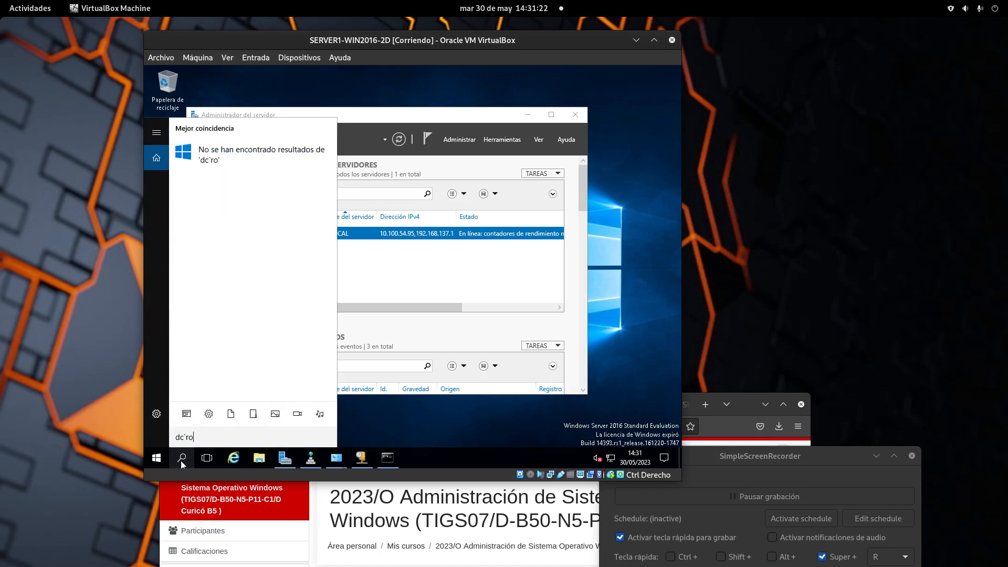
{"action": "key", "text": "BackSpace"}
{"action": "key", "text": "BackSpace"}
{"action": "key", "text": "BackSpace"}
{"action": "type", "text": "promo"}
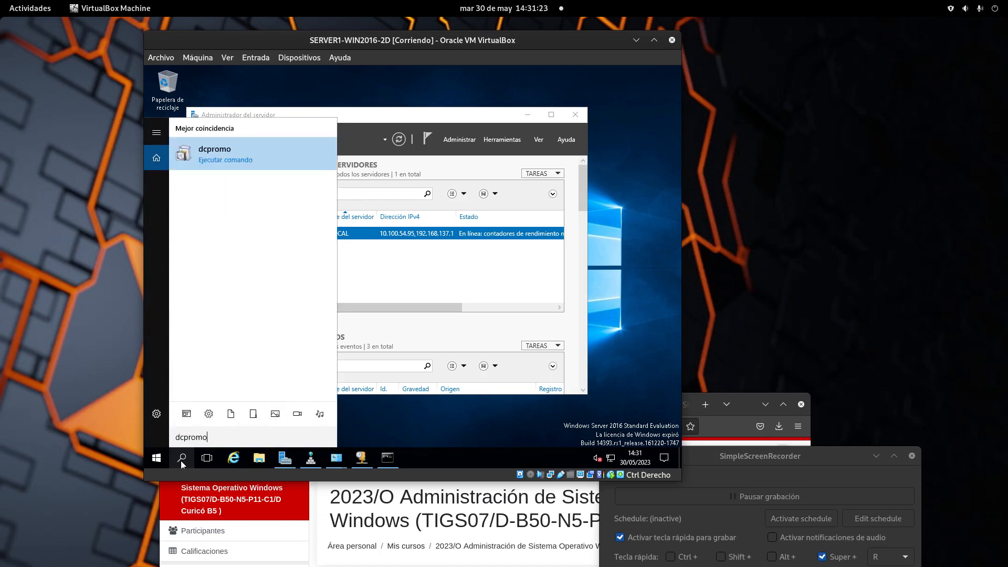
{"action": "left_click", "coordinate": [232, 157]}
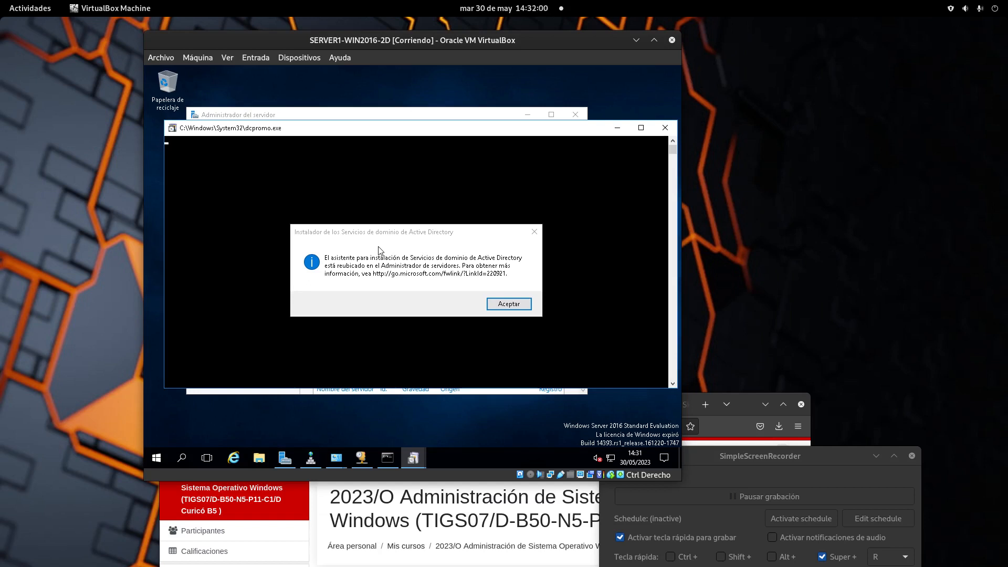
Dismiss the dcpromo notice, launch 'Agregar roles y características' from the Dashboard and advance three pages.
{"action": "left_click", "coordinate": [501, 303]}
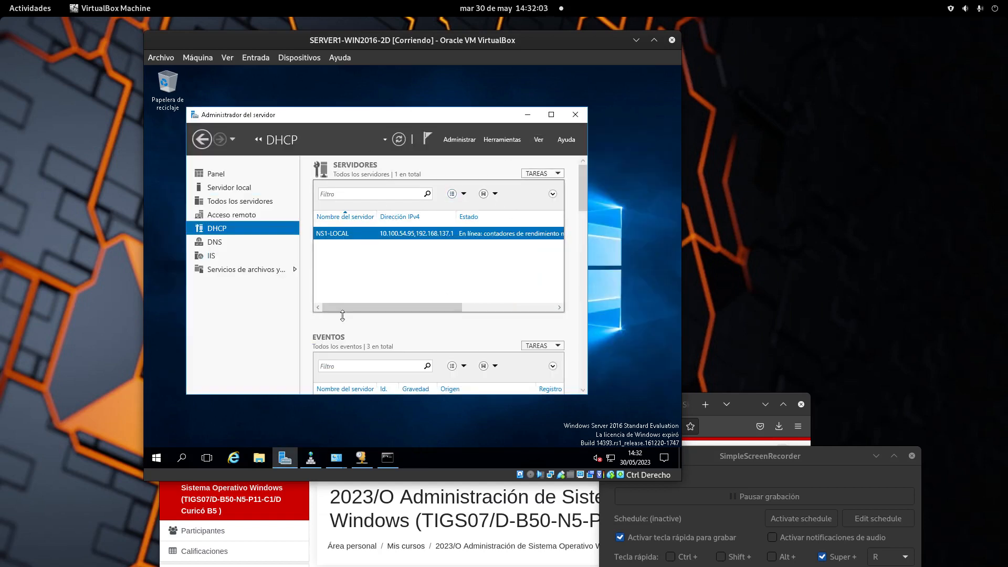
{"action": "left_click", "coordinate": [222, 174]}
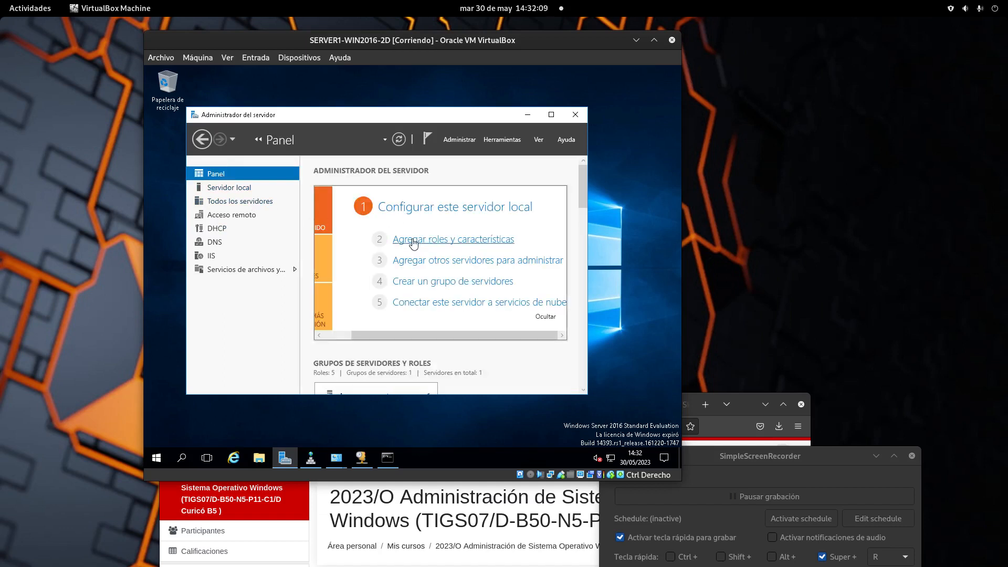
{"action": "left_click", "coordinate": [441, 241]}
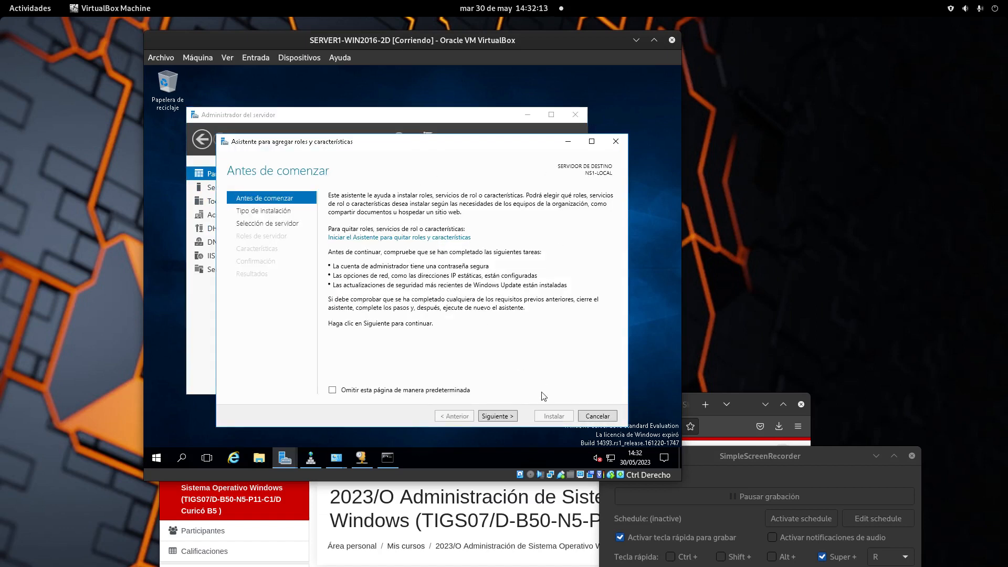
{"action": "left_click", "coordinate": [508, 417]}
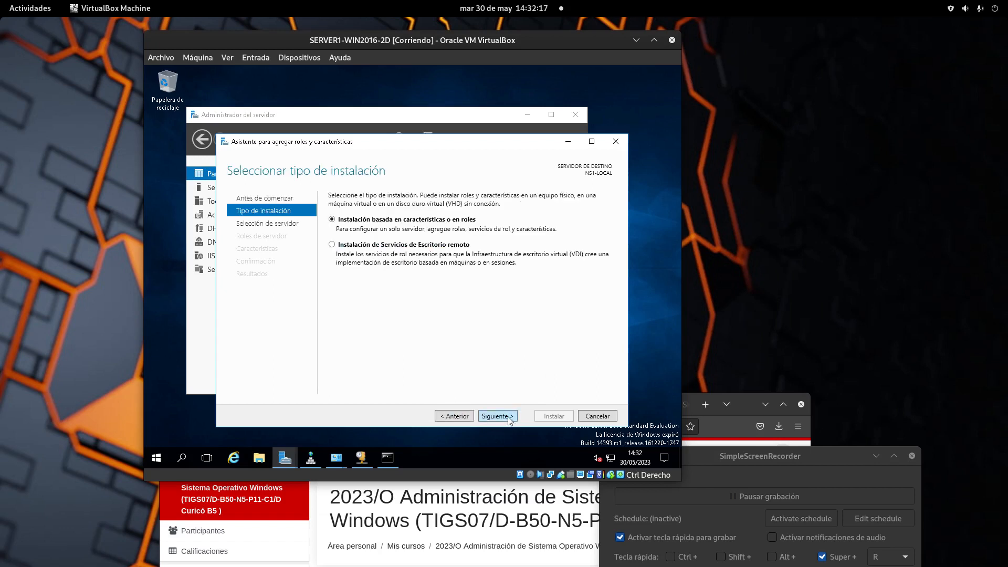
{"action": "left_click", "coordinate": [508, 416]}
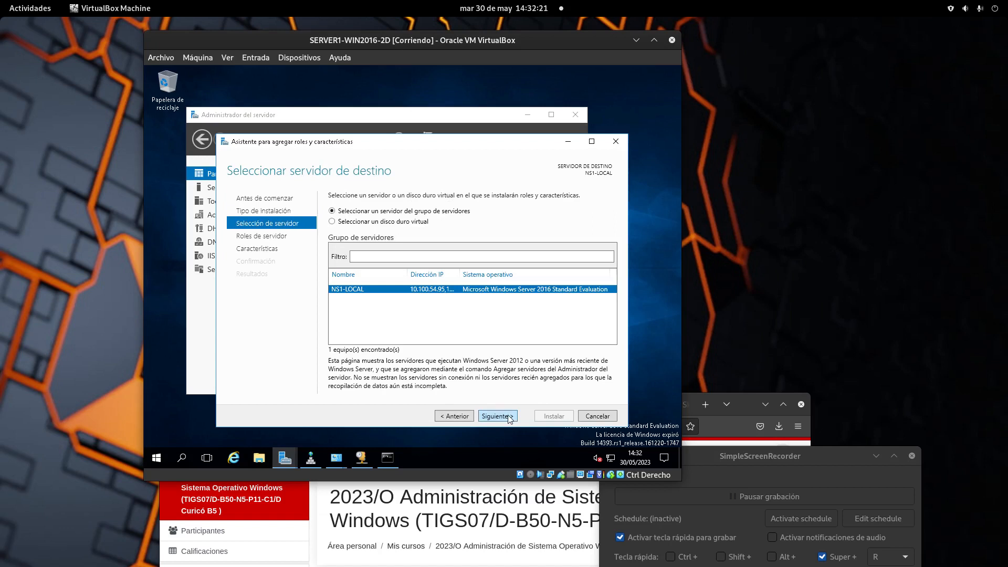
{"action": "left_click", "coordinate": [508, 417]}
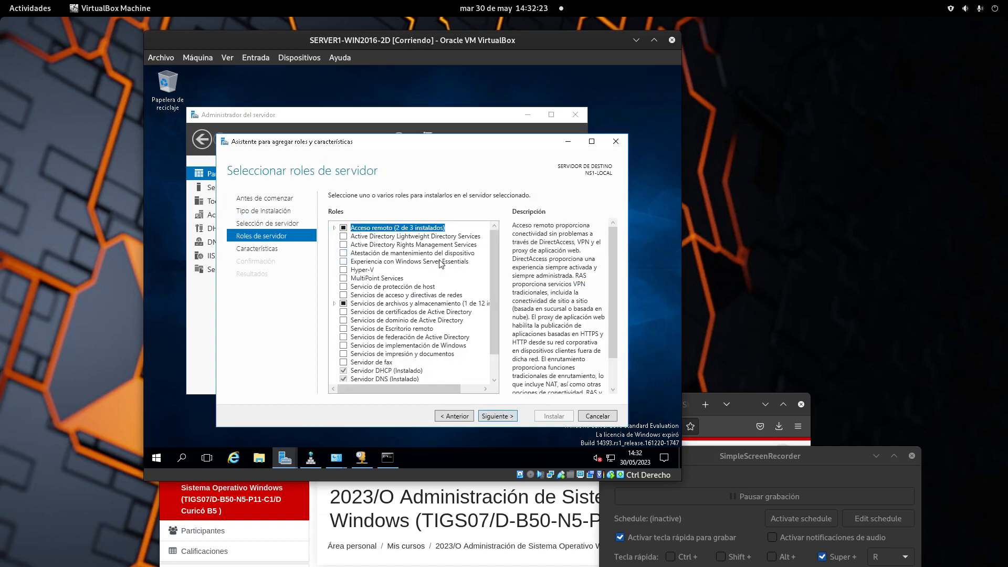
Tick 'Servicios de dominio de Active Directory' and accept its required features.
{"action": "scroll", "coordinate": [455, 304], "scroll_direction": "down", "scroll_amount": 1}
{"action": "scroll", "coordinate": [455, 304], "scroll_direction": "up", "scroll_amount": 1}
{"action": "scroll", "coordinate": [454, 305], "scroll_direction": "down", "scroll_amount": 1}
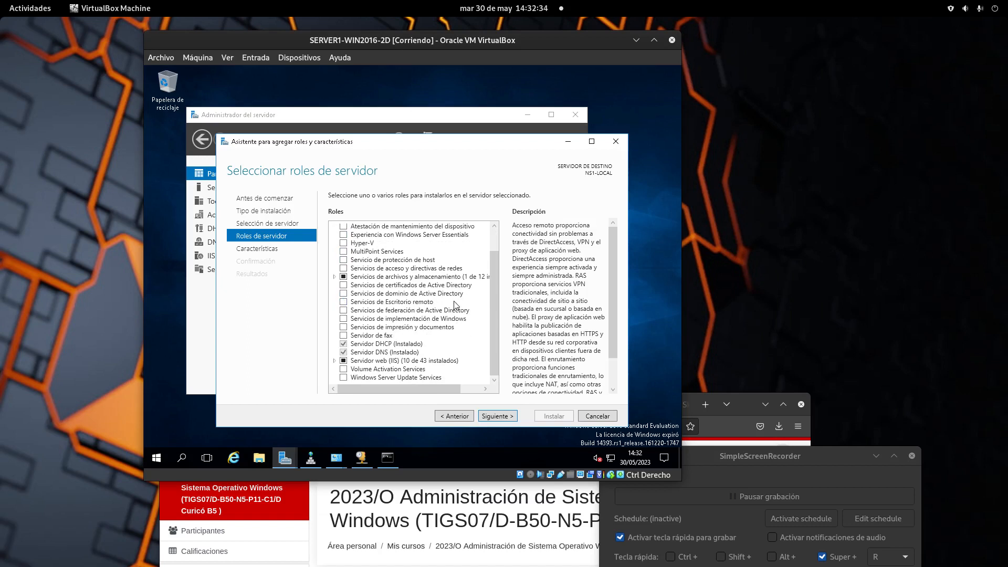
{"action": "left_click", "coordinate": [344, 294]}
{"action": "left_click", "coordinate": [441, 378]}
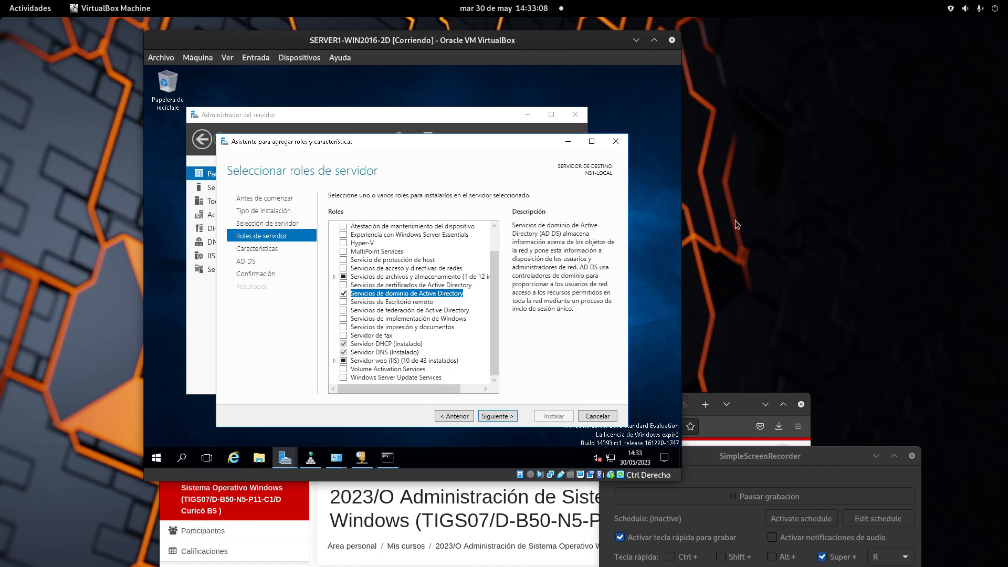
{"action": "scroll", "coordinate": [487, 288], "scroll_direction": "up", "scroll_amount": 1}
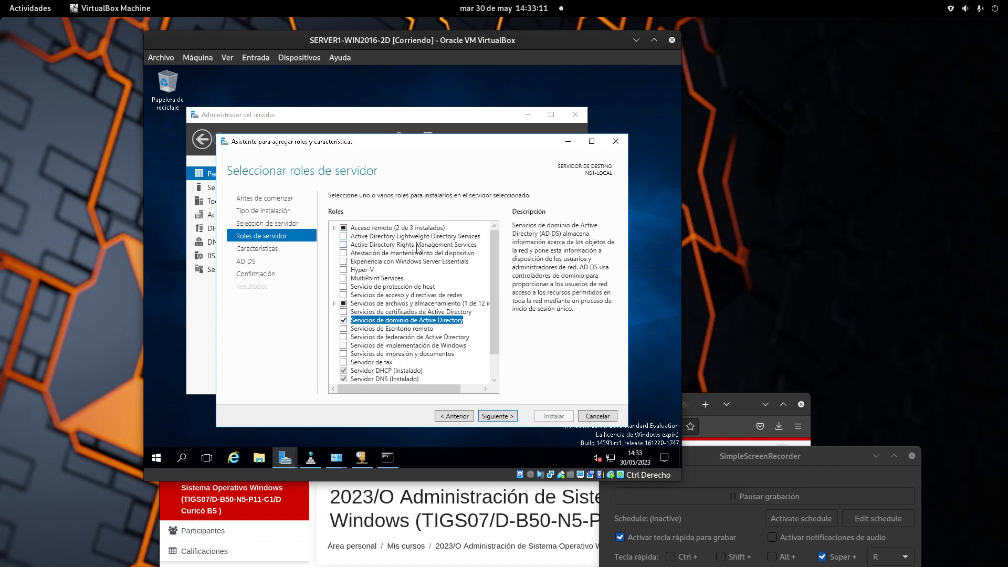
{"action": "left_click", "coordinate": [412, 245]}
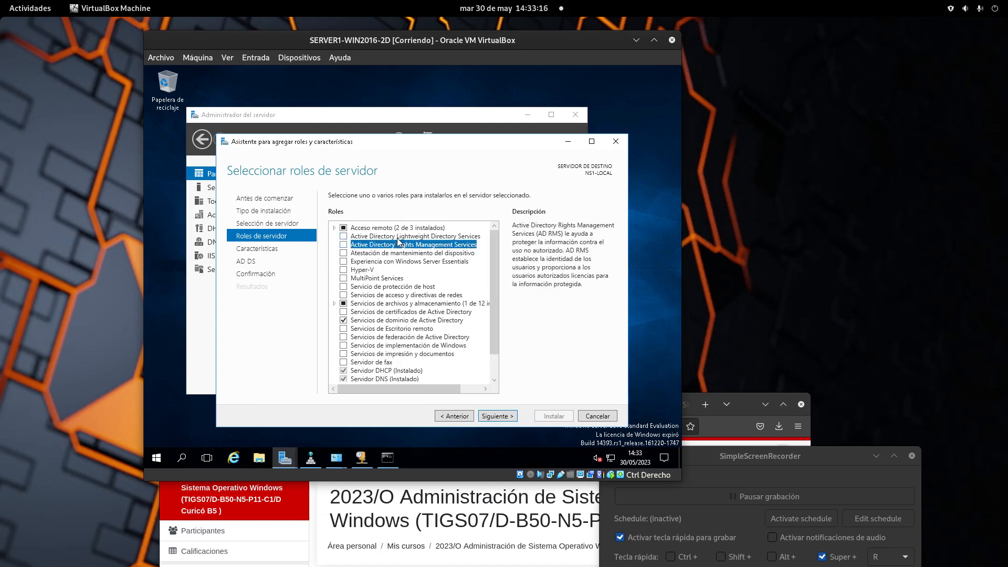
{"action": "left_click", "coordinate": [397, 237]}
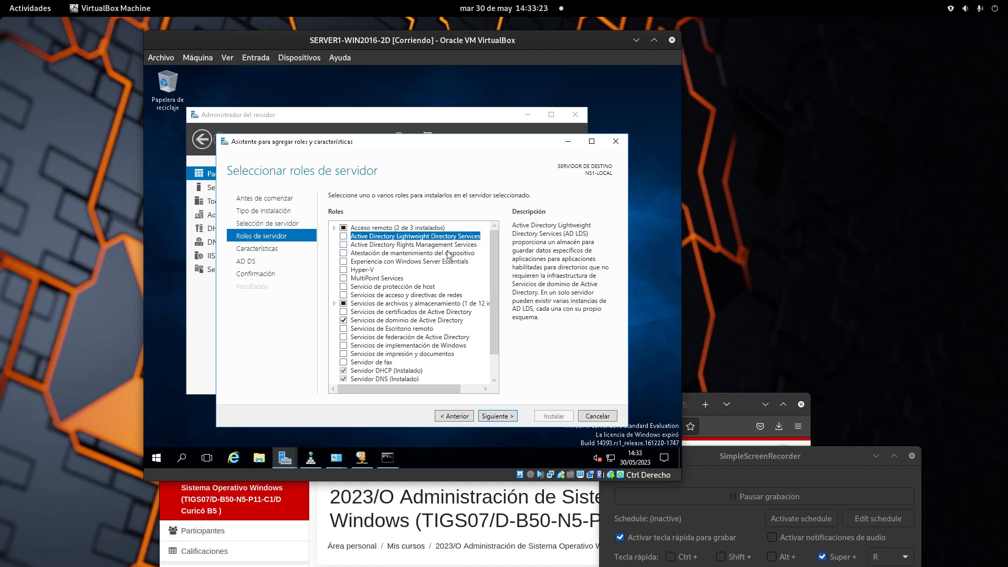
{"action": "left_click_drag", "start_coordinate": [499, 253], "coordinate": [498, 275]}
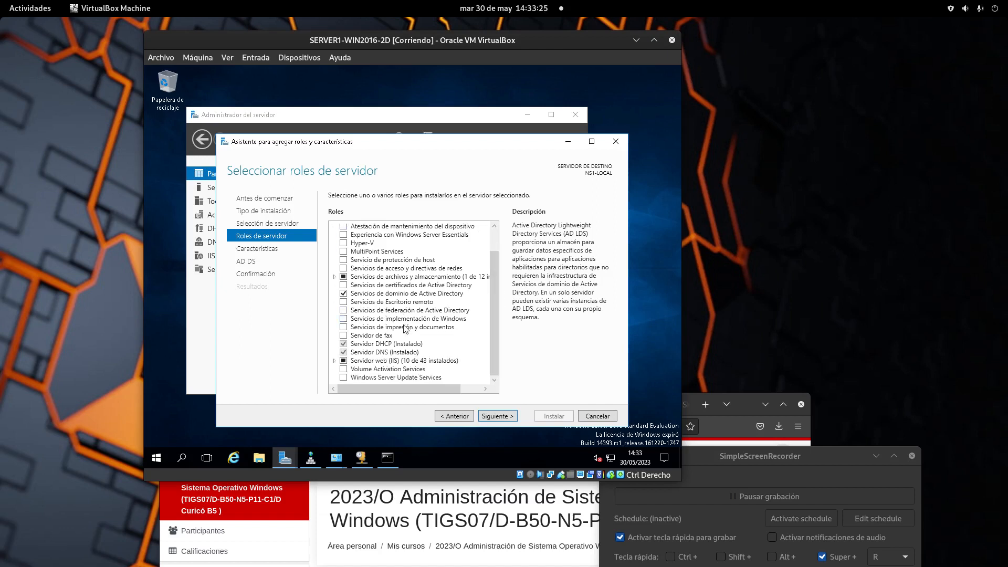
{"action": "left_click", "coordinate": [376, 295]}
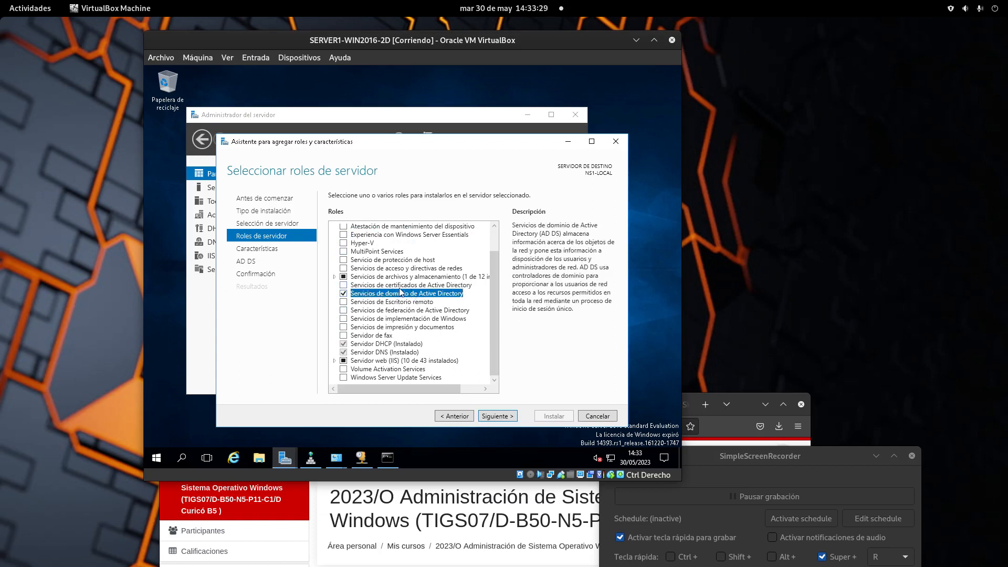
{"action": "left_click", "coordinate": [438, 310]}
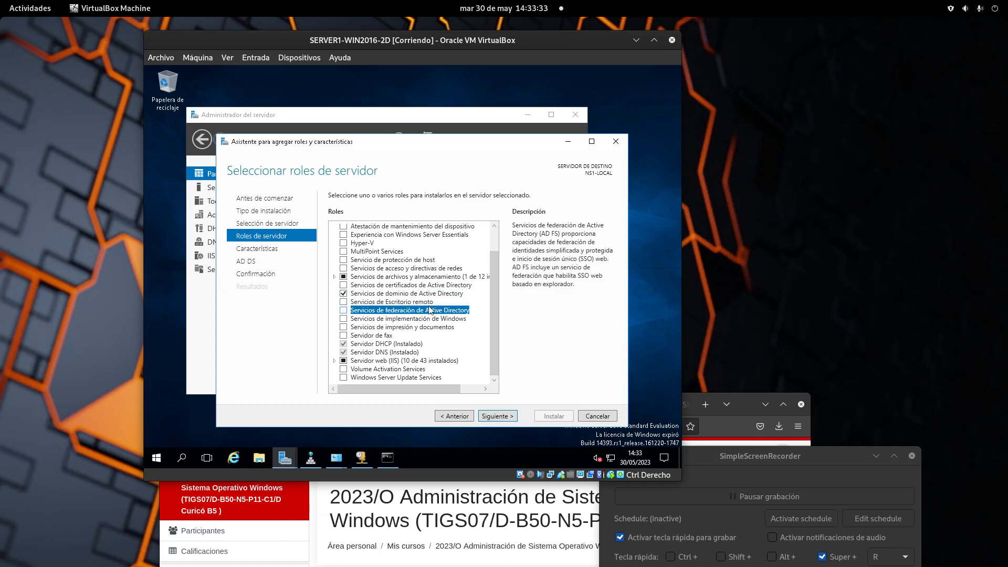
{"action": "left_click", "coordinate": [402, 294]}
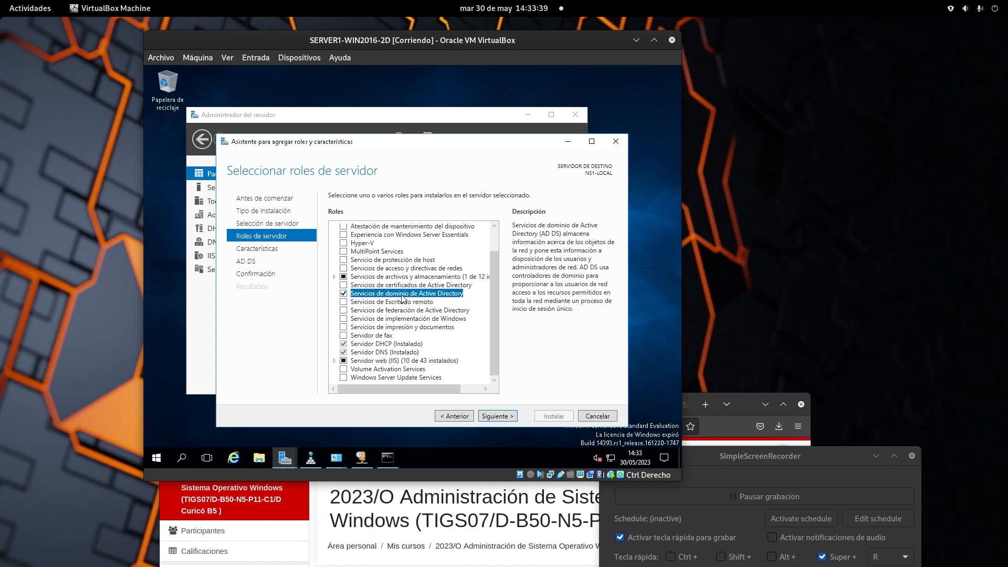
{"action": "scroll", "coordinate": [499, 257], "scroll_direction": "up", "scroll_amount": 1}
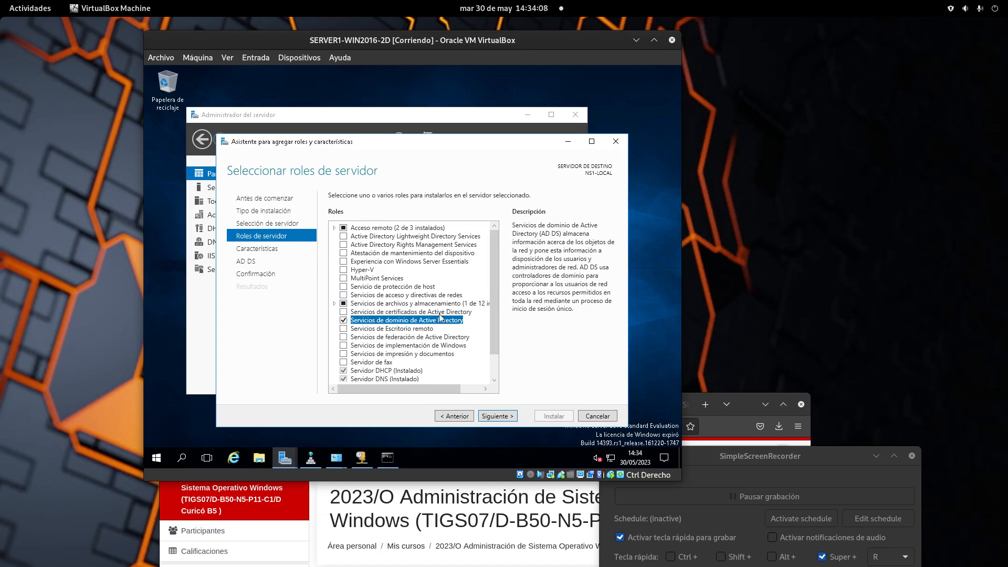
{"action": "left_click", "coordinate": [379, 237]}
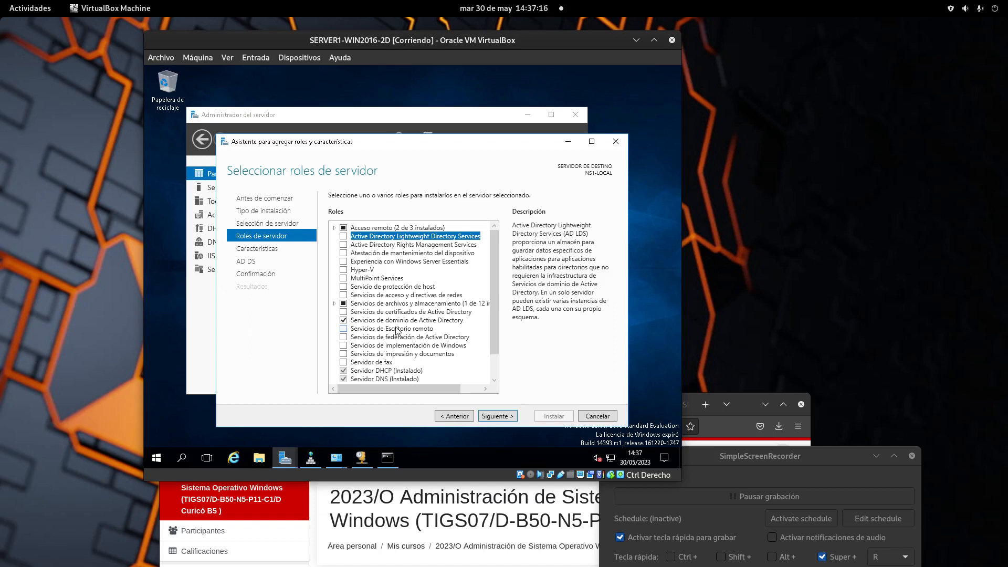
Move the Add Roles wizard from server roles through the features list to the AD DS page.
{"action": "left_click", "coordinate": [512, 417]}
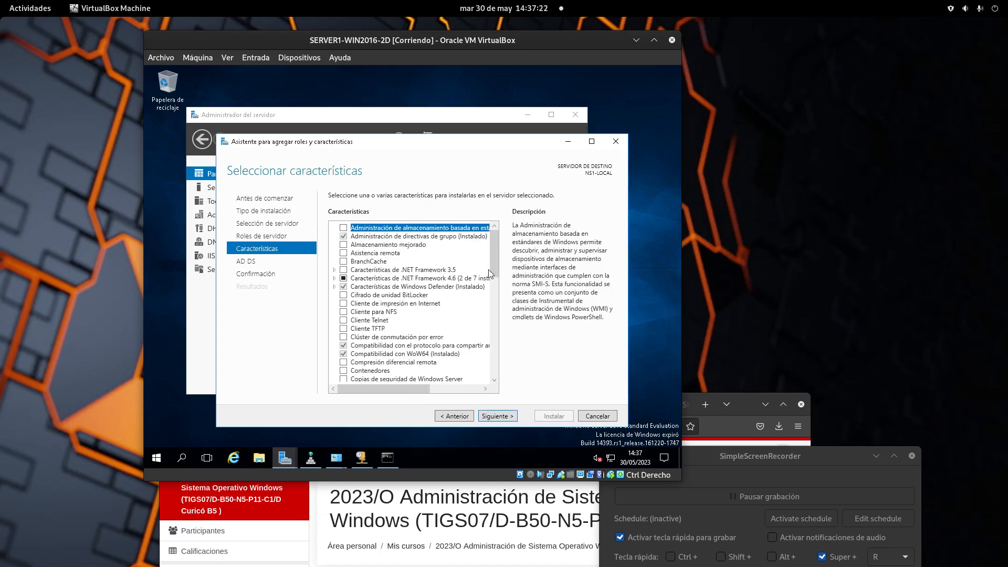
{"action": "left_click_drag", "start_coordinate": [493, 271], "coordinate": [506, 395]}
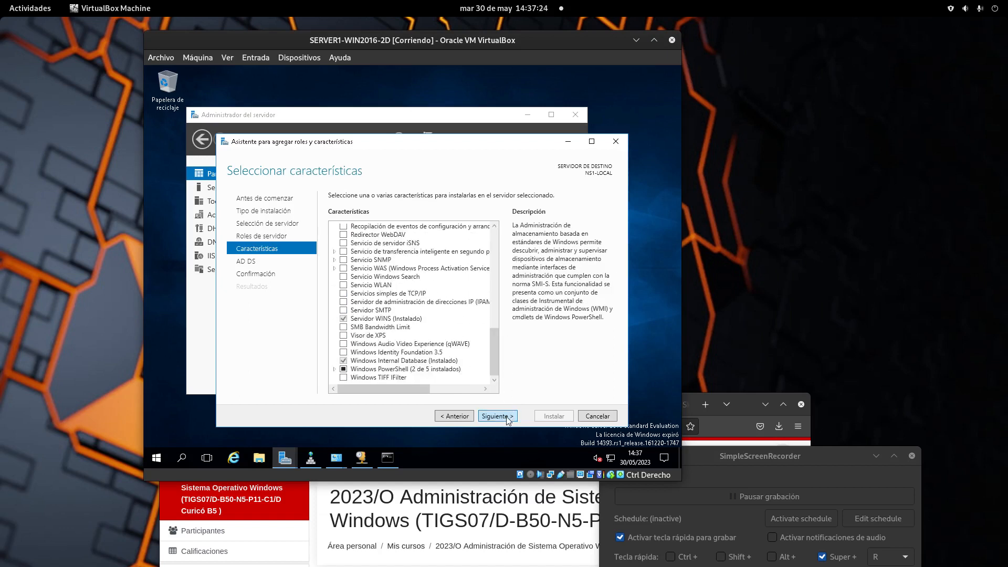
{"action": "left_click", "coordinate": [508, 419]}
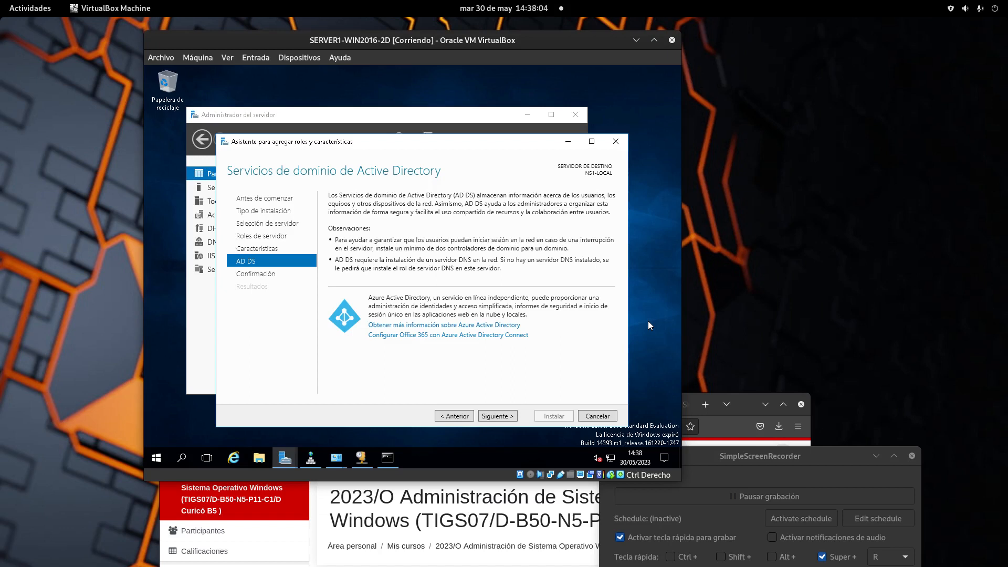
Confirm and install Active Directory Domain Services with its admin tools.
{"action": "left_click", "coordinate": [508, 417]}
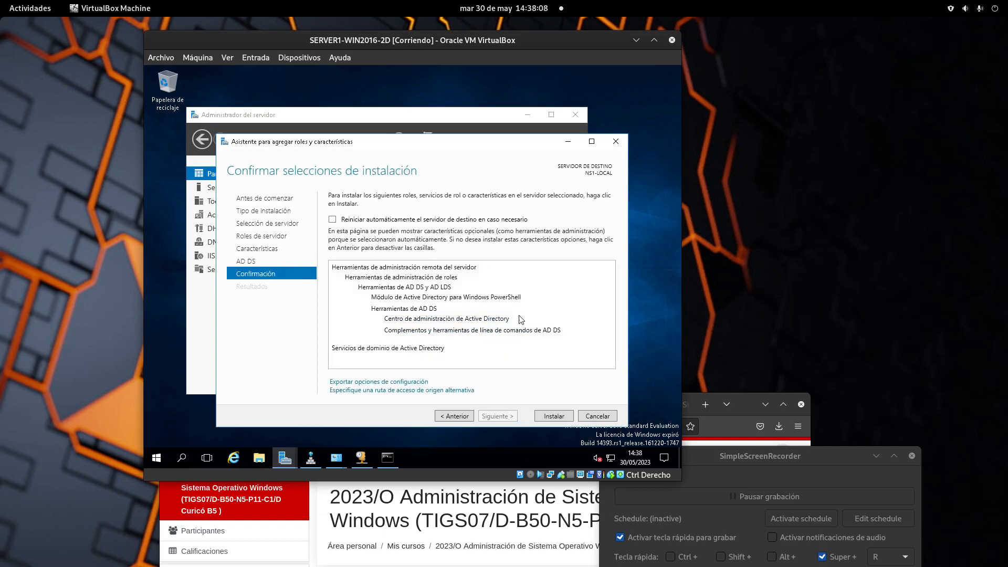
{"action": "left_click", "coordinate": [560, 416]}
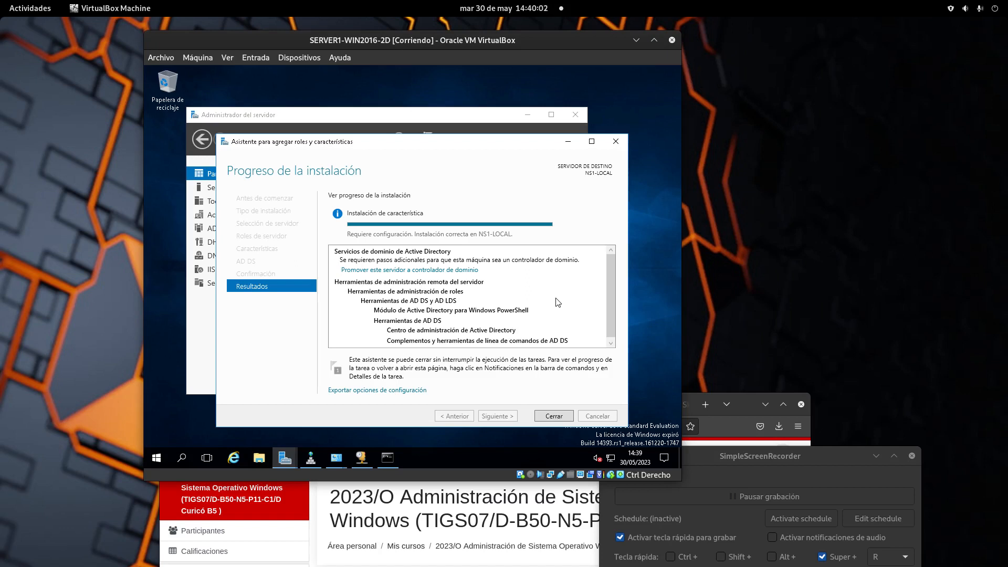
Promote the server to a domain controller in a new forest with root domain contoso.local.
{"action": "left_click", "coordinate": [401, 270]}
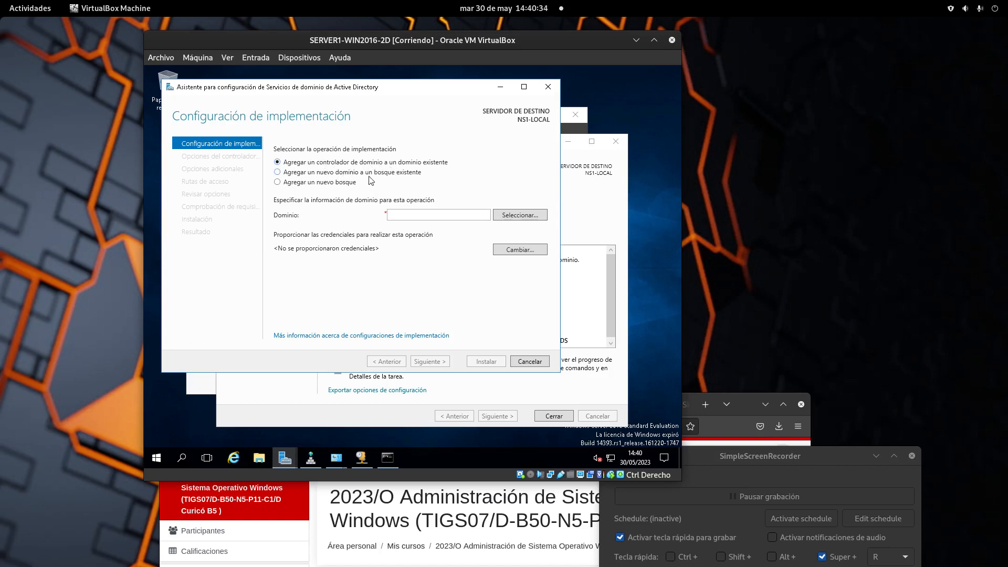
{"action": "left_click", "coordinate": [313, 182]}
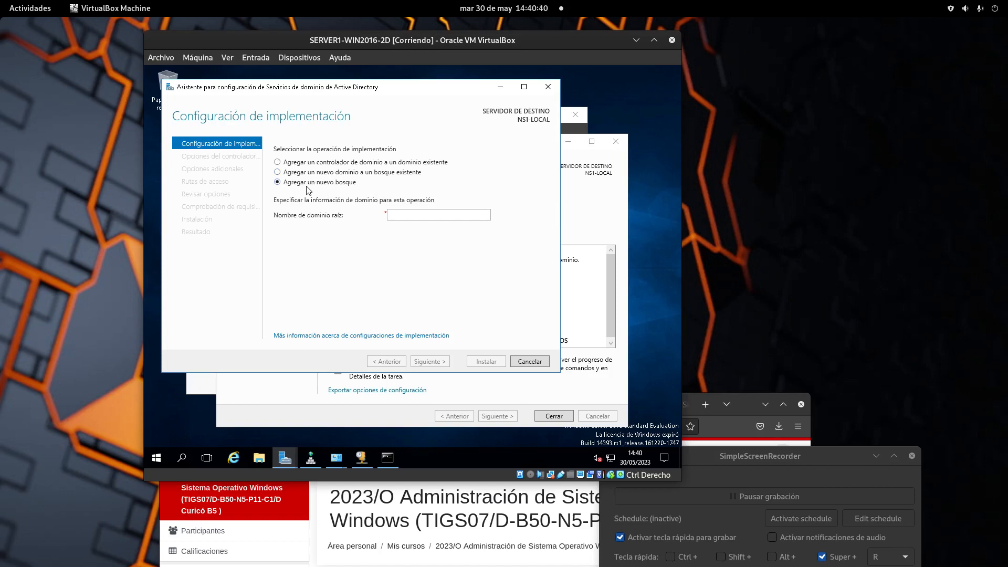
{"action": "left_click", "coordinate": [418, 216]}
{"action": "type", "text": "cont"}
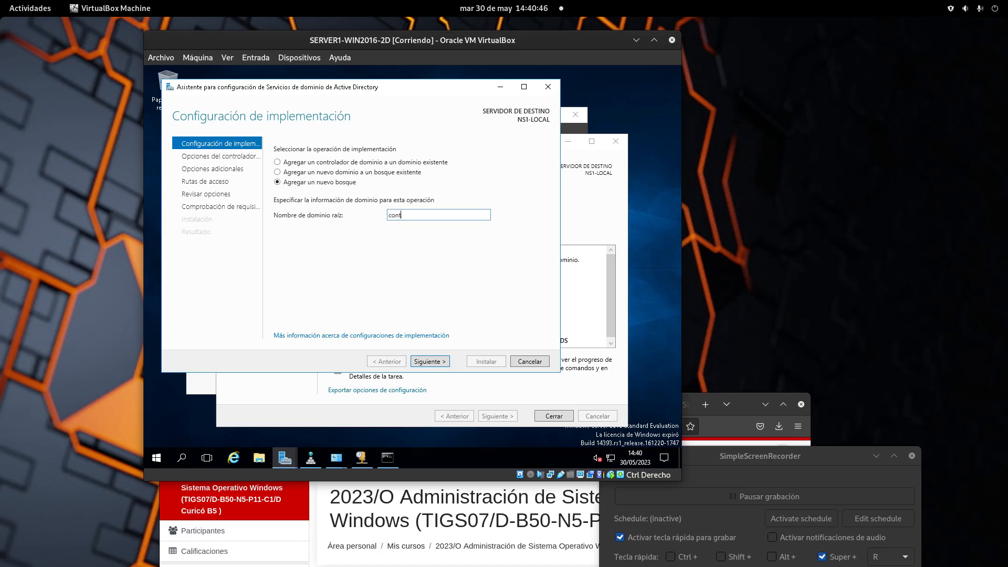
{"action": "type", "text": "oso.local"}
{"action": "left_click", "coordinate": [429, 362]}
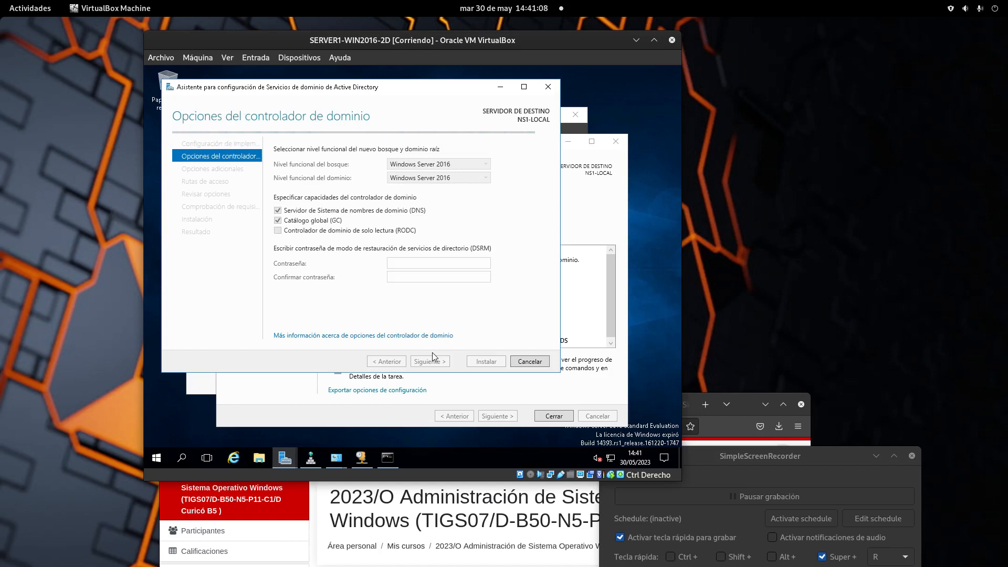
Switch back to the VirtualBox virtual machine window.
{"action": "left_click", "coordinate": [781, 491]}
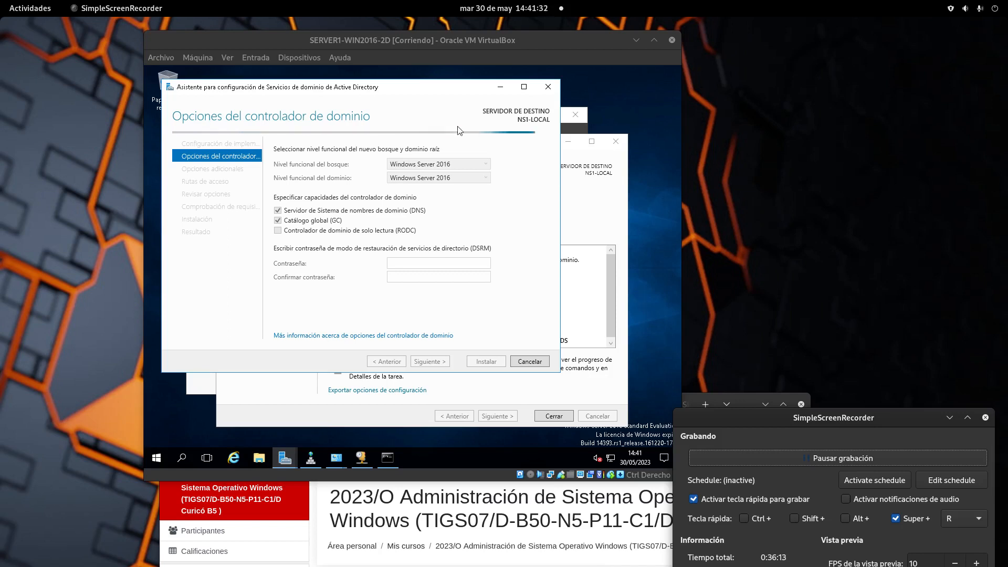
{"action": "left_click", "coordinate": [426, 168]}
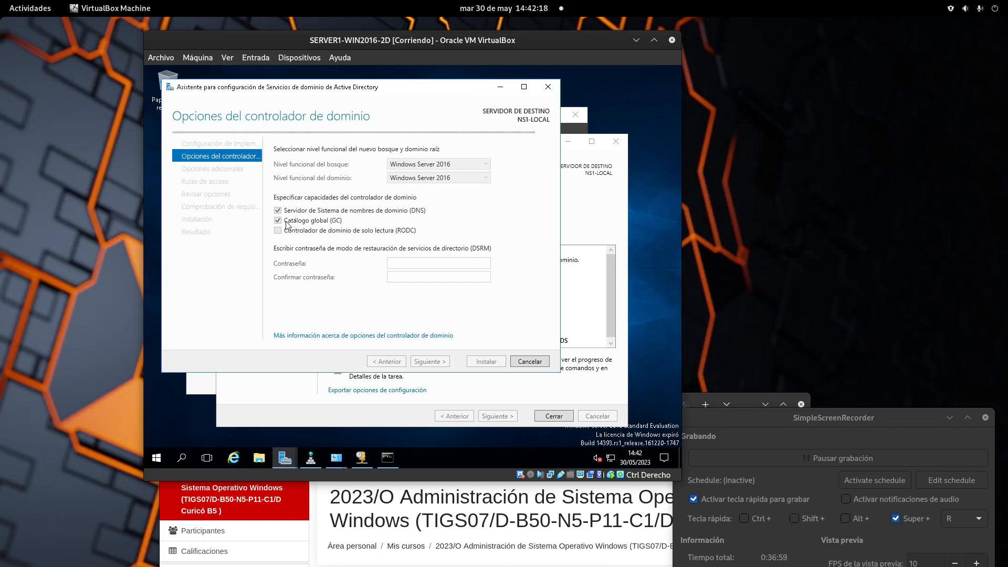
Close the finished roles installation wizard and move Server Manager out of the way.
{"action": "left_click", "coordinate": [391, 390]}
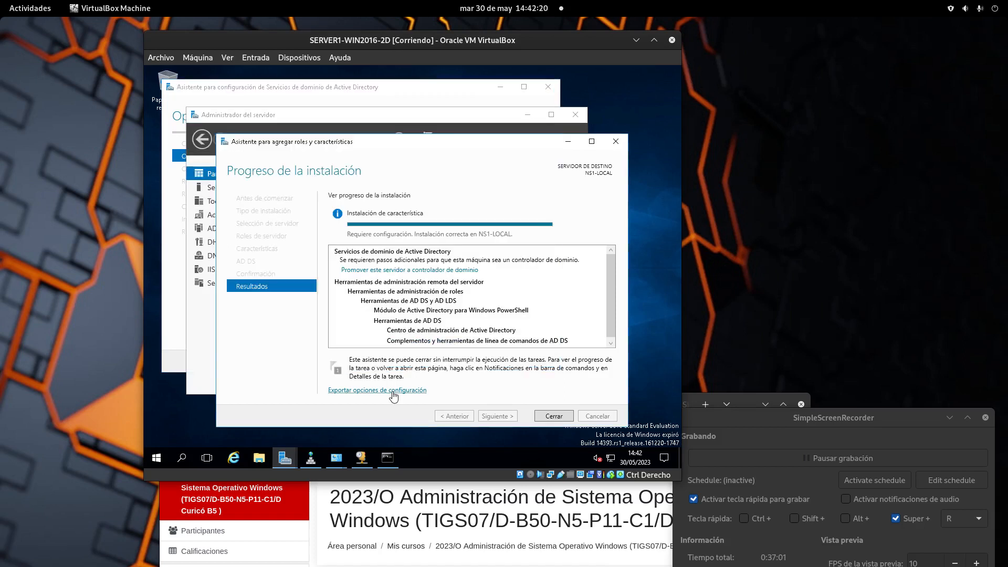
{"action": "left_click", "coordinate": [506, 390]}
{"action": "left_click_drag", "start_coordinate": [375, 145], "coordinate": [506, 229]}
{"action": "left_click", "coordinate": [474, 206]}
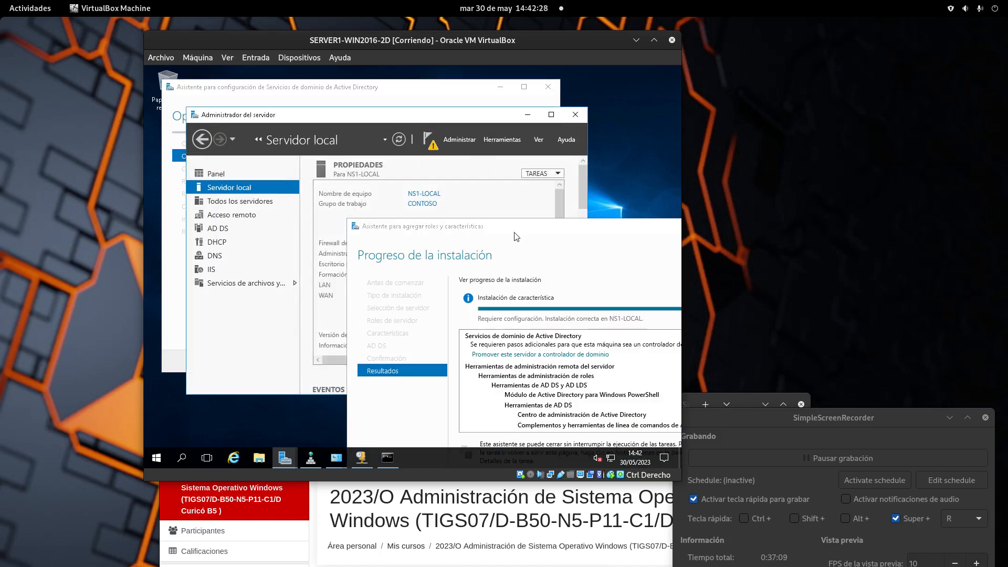
{"action": "left_click_drag", "start_coordinate": [518, 227], "coordinate": [368, 122]}
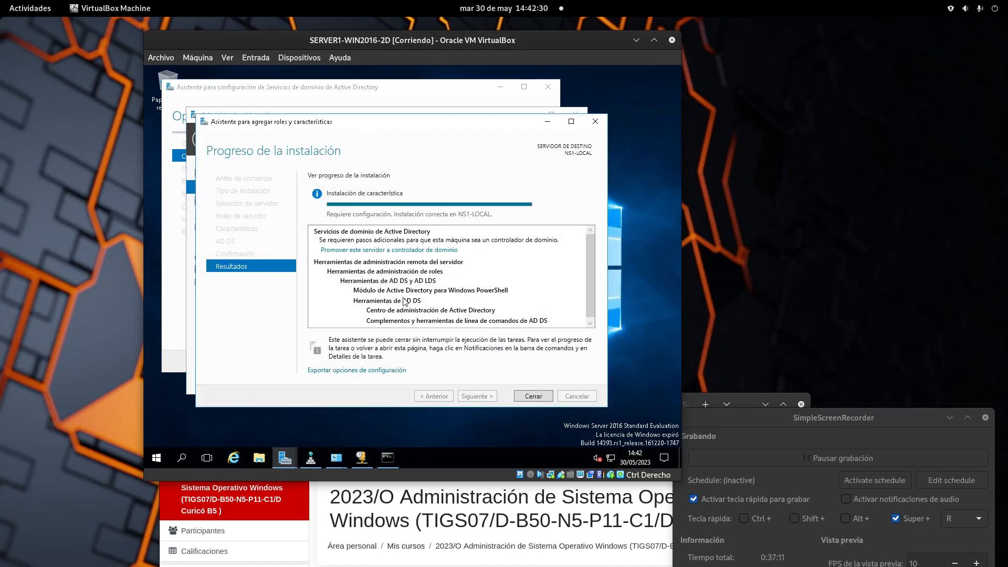
{"action": "scroll", "coordinate": [413, 295], "scroll_direction": "down", "scroll_amount": 1}
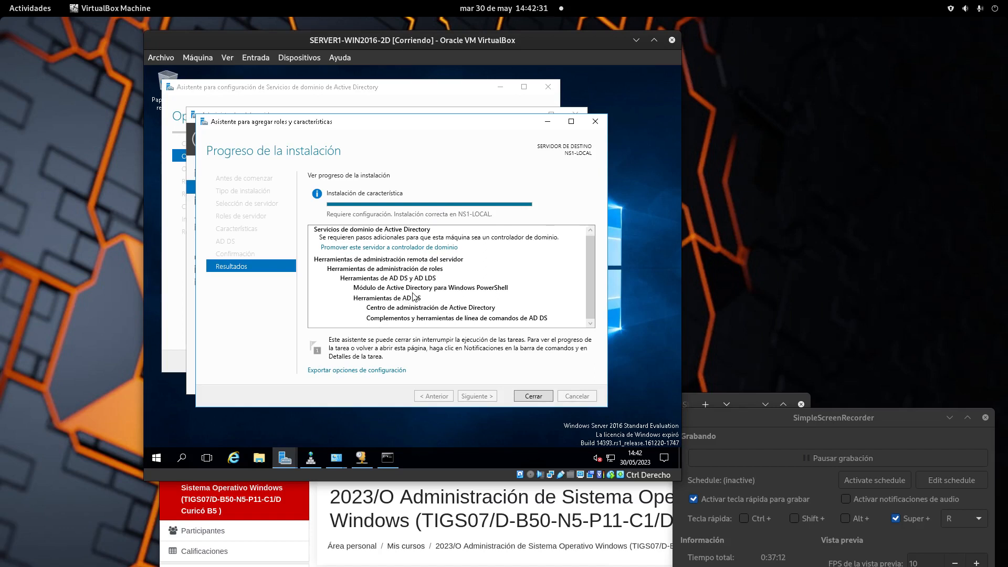
{"action": "left_click", "coordinate": [532, 396]}
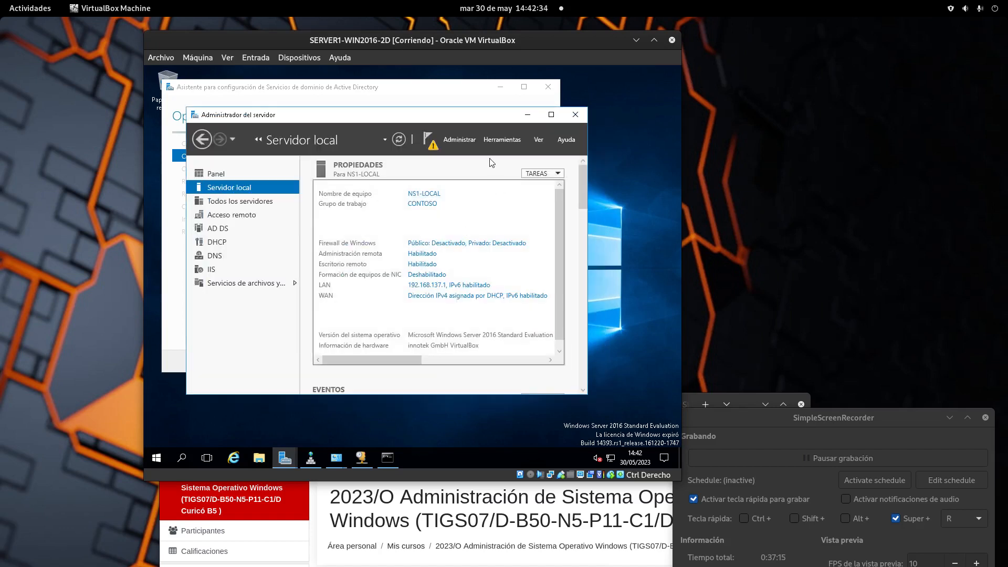
{"action": "left_click", "coordinate": [527, 115]}
Keep both forest and domain functional levels at Windows Server 2016.
{"action": "left_click", "coordinate": [455, 179]}
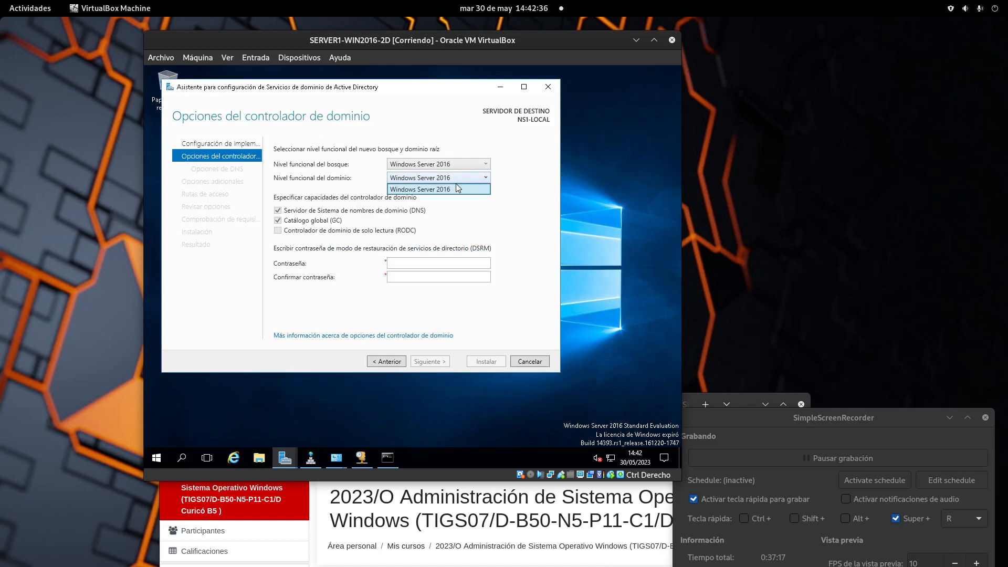
{"action": "left_click", "coordinate": [456, 189]}
{"action": "left_click", "coordinate": [453, 166]}
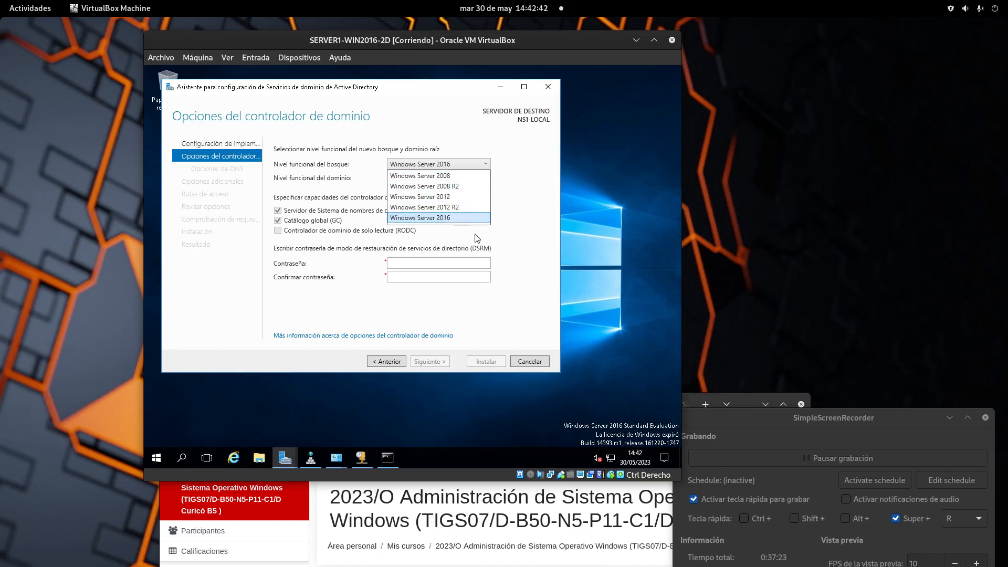
{"action": "left_click", "coordinate": [472, 218]}
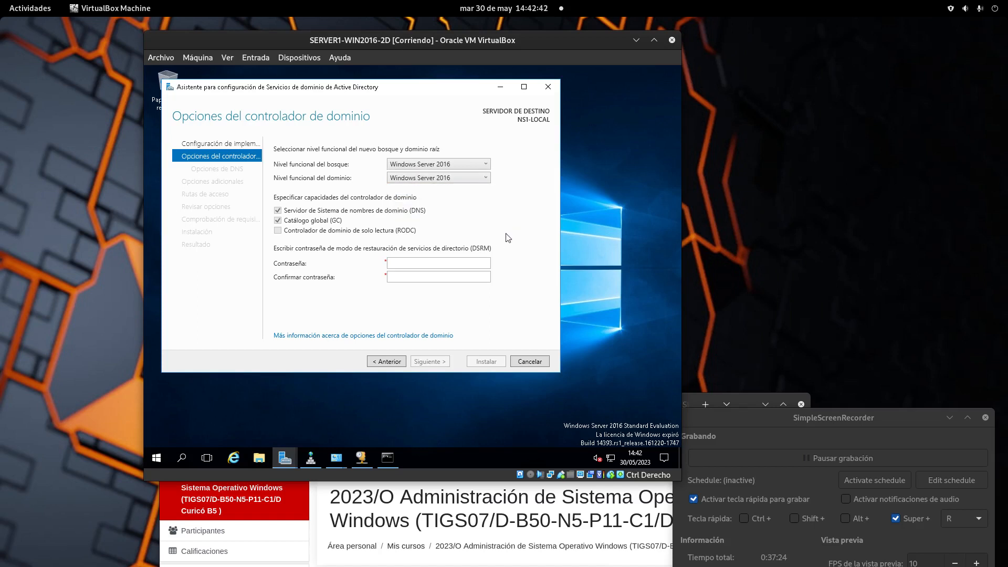
{"action": "left_click", "coordinate": [449, 169]}
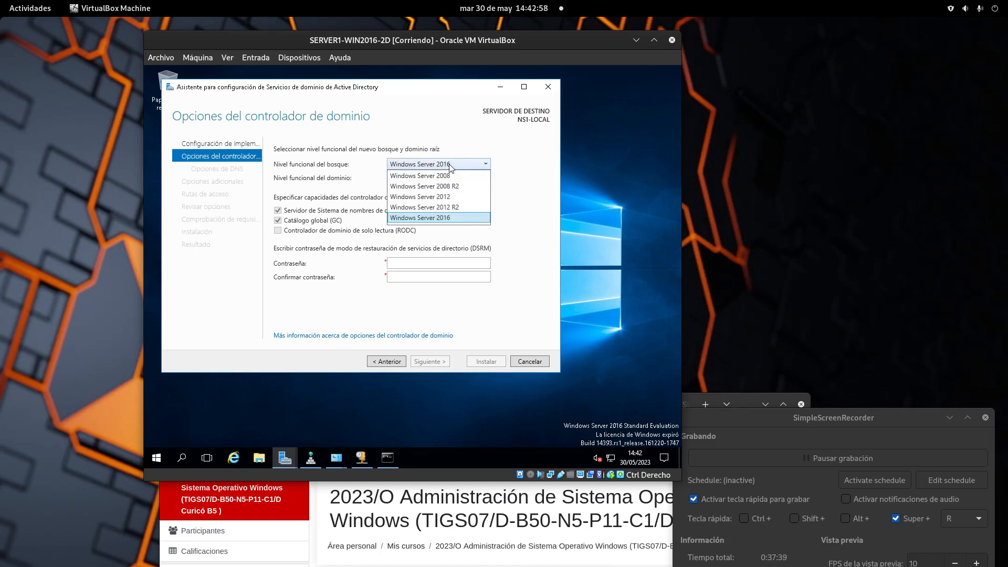
{"action": "left_click", "coordinate": [443, 128]}
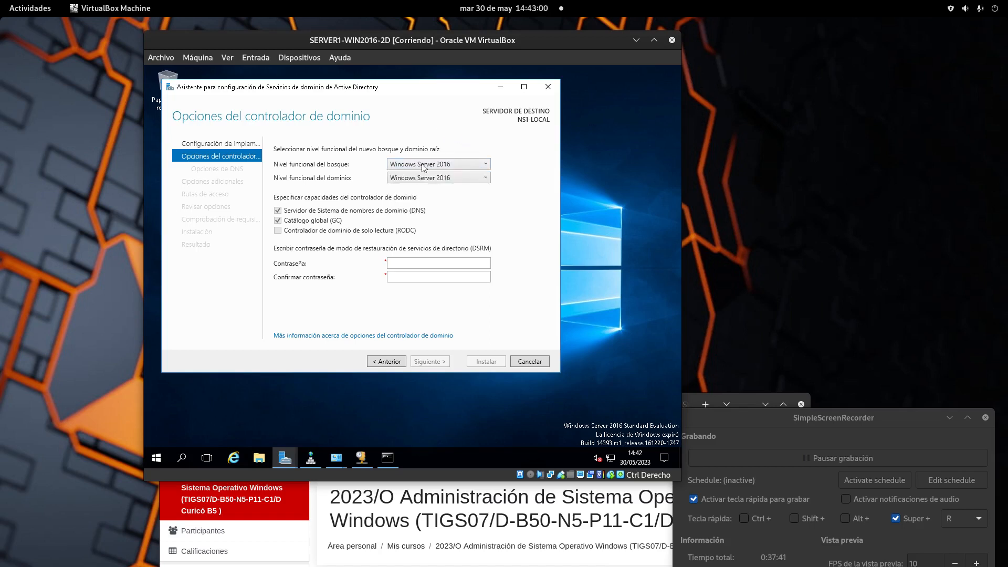
Enter and confirm the Directory Services Restore Mode password.
{"action": "left_click", "coordinate": [408, 264]}
{"action": "type", "text": "••••"}
{"action": "key", "text": "Tab"}
{"action": "type", "text": "••••"}
{"action": "key", "text": "BackSpace"}
{"action": "key", "text": "BackSpace"}
{"action": "key", "text": "BackSpace"}
{"action": "key", "text": "BackSpace"}
{"action": "type", "text": "••••"}
{"action": "left_click_drag", "start_coordinate": [409, 264], "coordinate": [297, 255]}
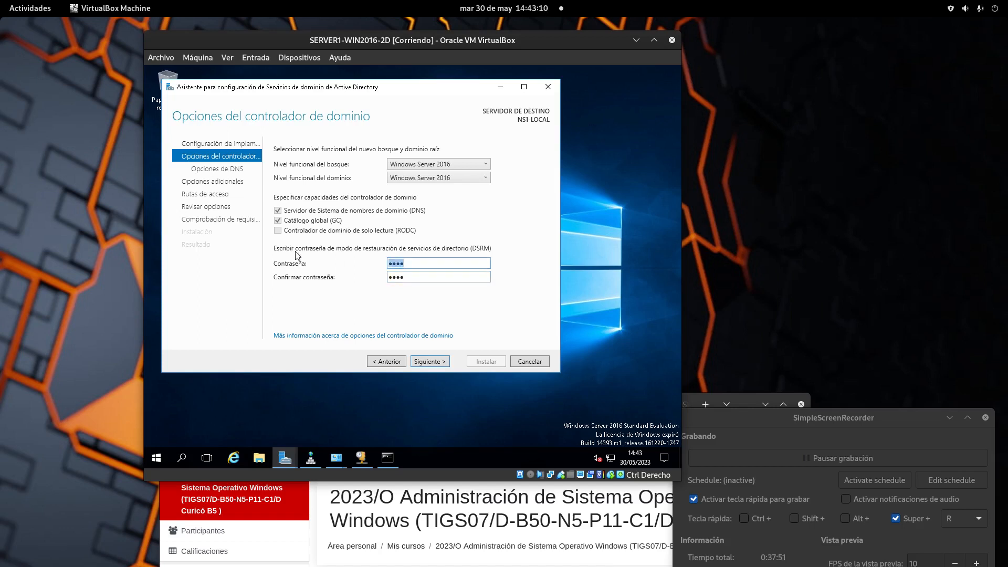
{"action": "type", "text": "••••"}
Pass the DNS options page after dismissing the DNS delegation warning.
{"action": "left_click", "coordinate": [439, 362]}
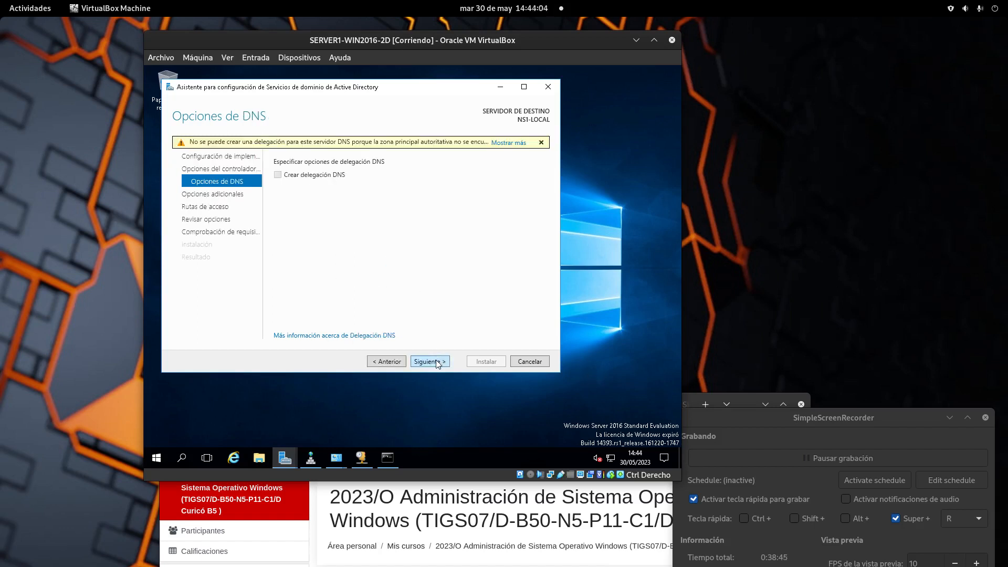
{"action": "left_click", "coordinate": [542, 142]}
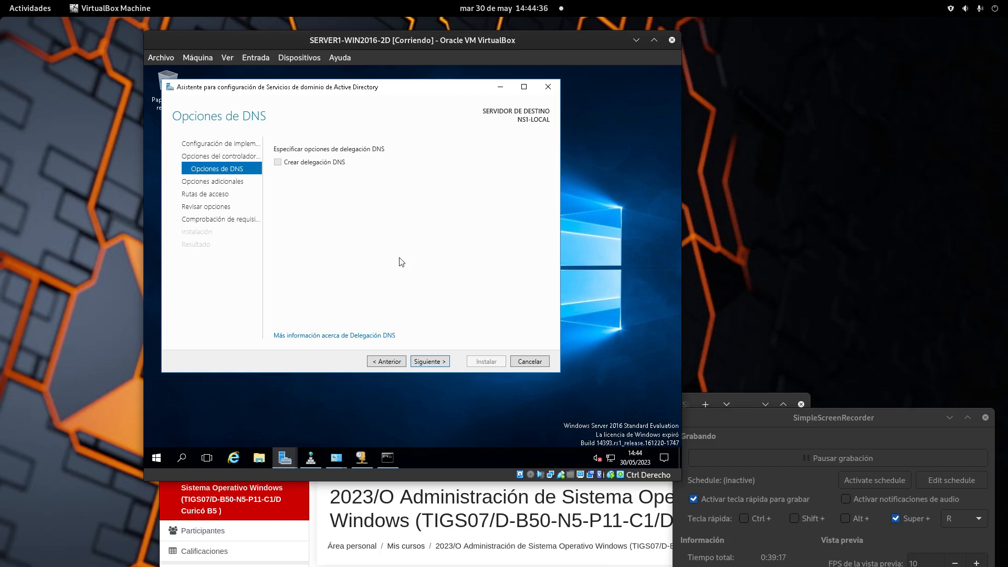
{"action": "left_click", "coordinate": [434, 364]}
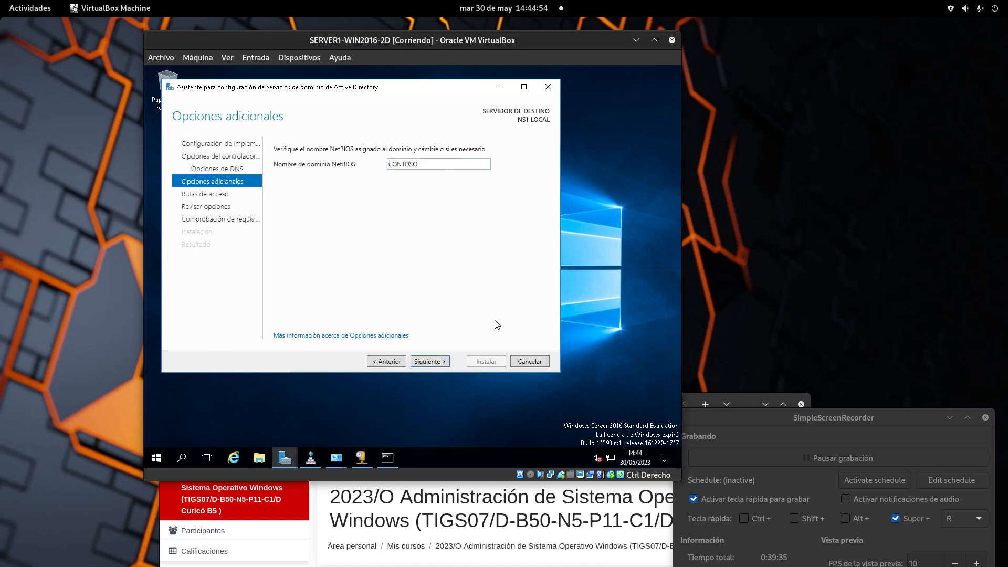
Accept the NetBIOS name CONTOSO and continue to the Paths page.
{"action": "left_click", "coordinate": [438, 360]}
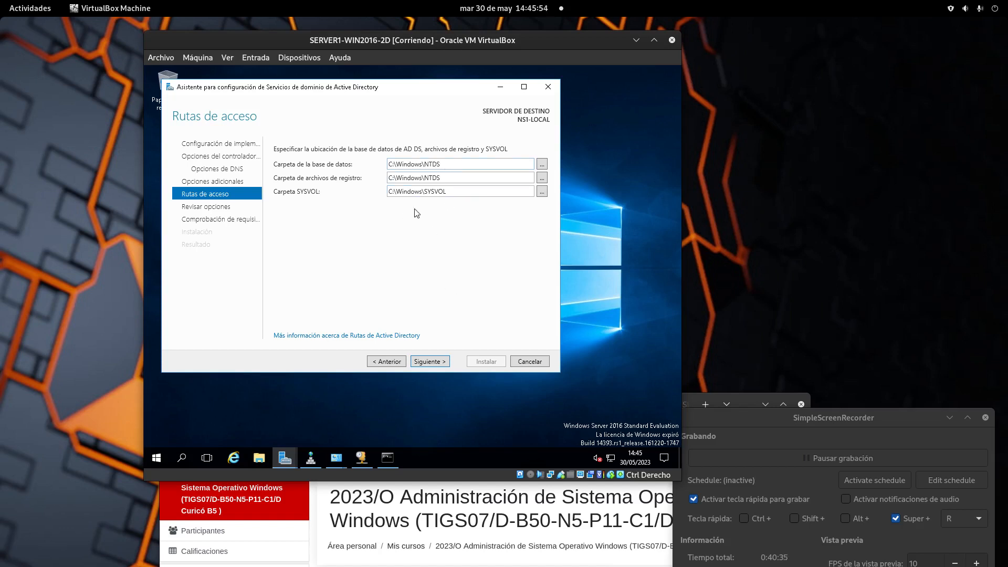
Review the summary of chosen domain controller options, then launch the prerequisite check.
{"action": "left_click", "coordinate": [442, 363]}
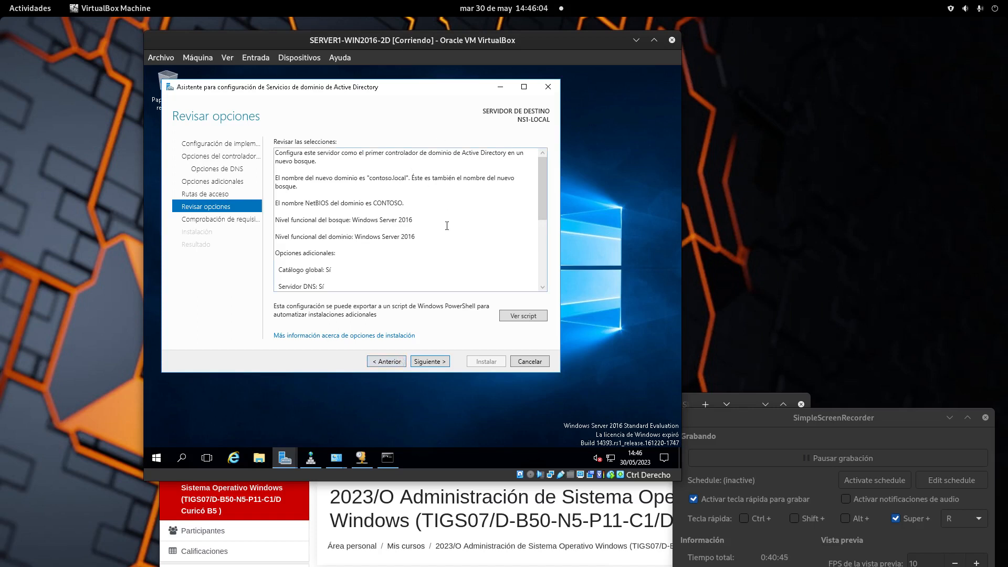
{"action": "scroll", "coordinate": [422, 248], "scroll_direction": "down", "scroll_amount": 5}
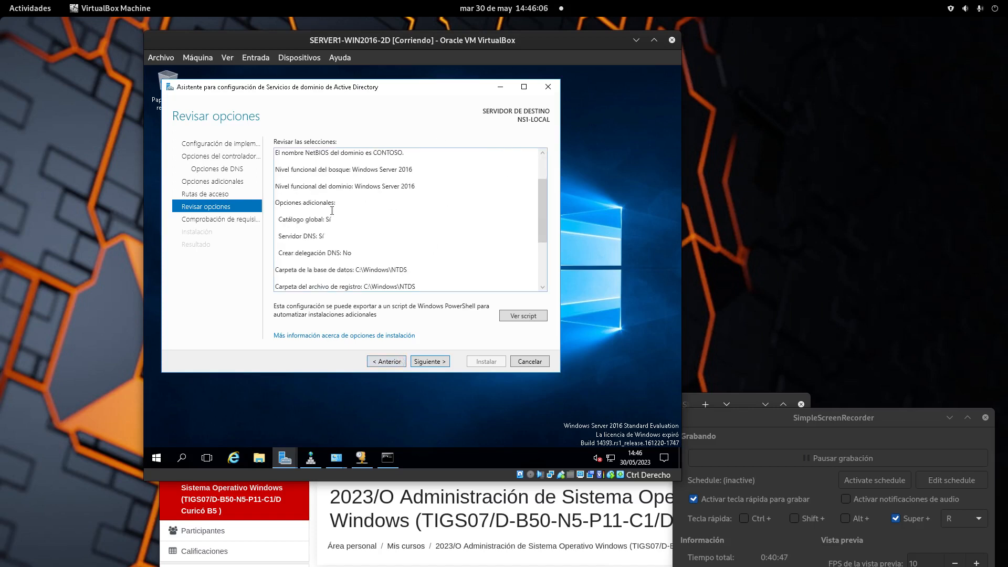
{"action": "scroll", "coordinate": [340, 209], "scroll_direction": "up", "scroll_amount": 3}
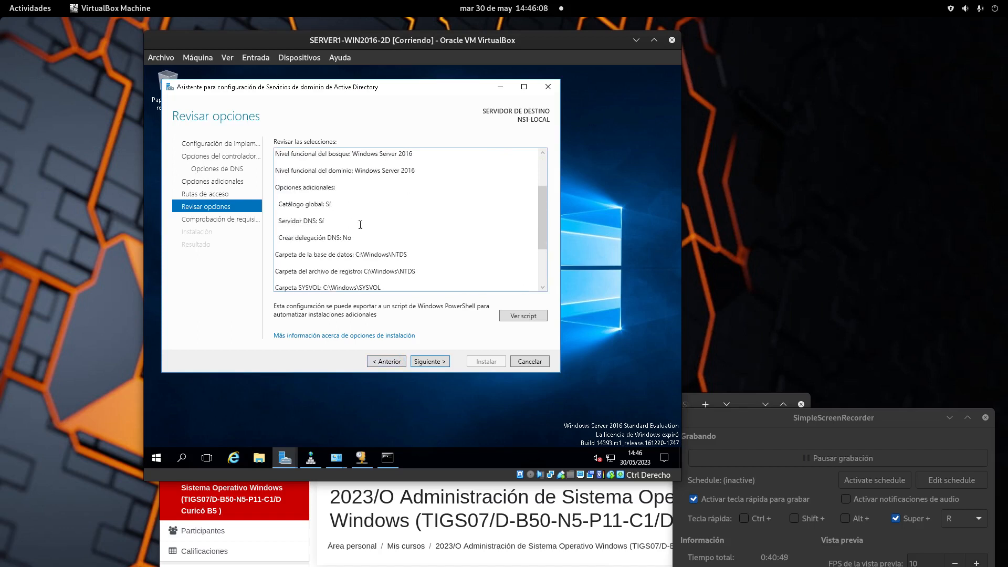
{"action": "scroll", "coordinate": [368, 231], "scroll_direction": "down", "scroll_amount": 3}
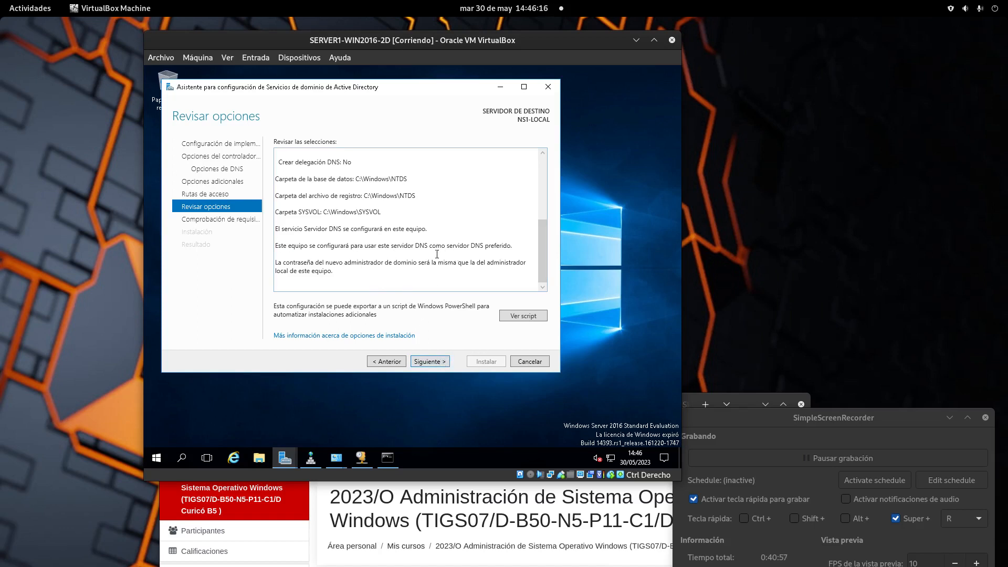
{"action": "left_click", "coordinate": [446, 360]}
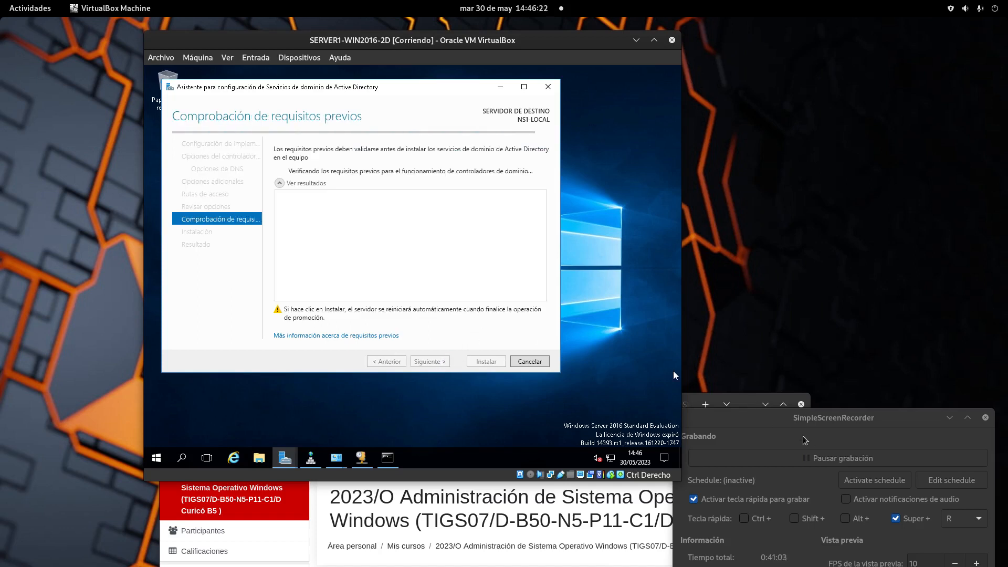
Look over the prerequisite warnings and begin the domain controller installation.
{"action": "left_click", "coordinate": [833, 461]}
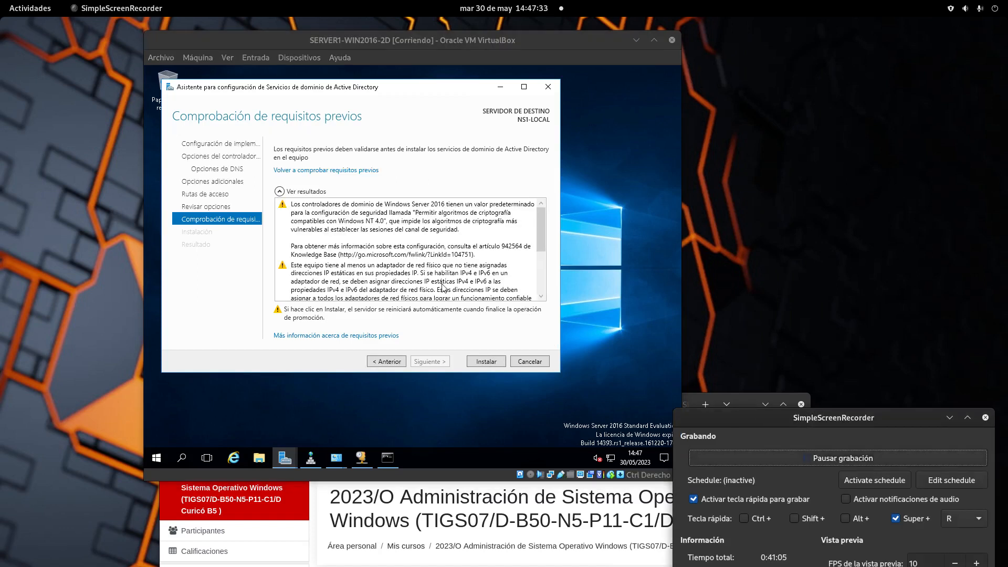
{"action": "scroll", "coordinate": [444, 287], "scroll_direction": "down", "scroll_amount": 6}
{"action": "left_click", "coordinate": [488, 362]}
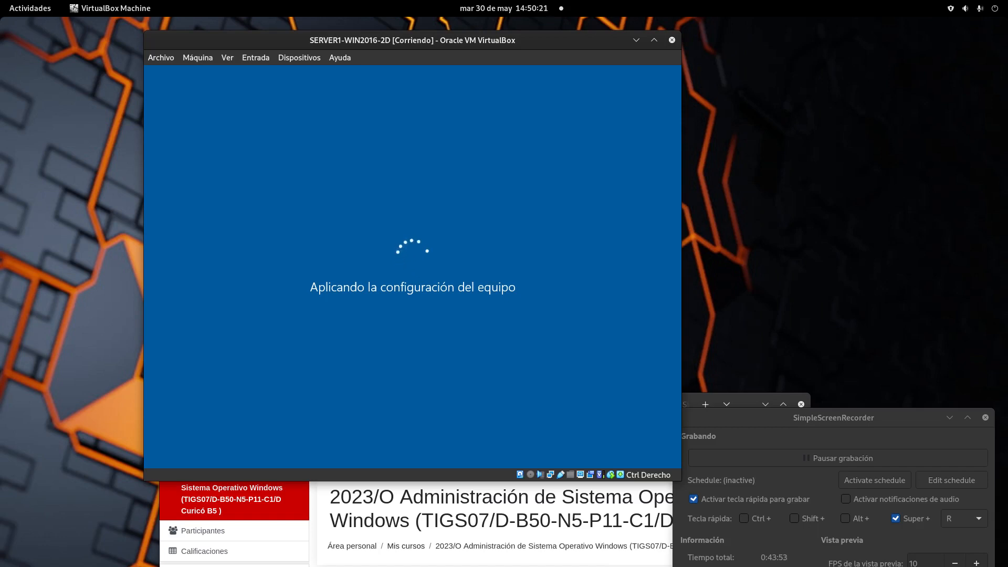
{"action": "left_click_drag", "start_coordinate": [402, 42], "coordinate": [455, 31]}
{"action": "left_click_drag", "start_coordinate": [852, 422], "coordinate": [764, 170]}
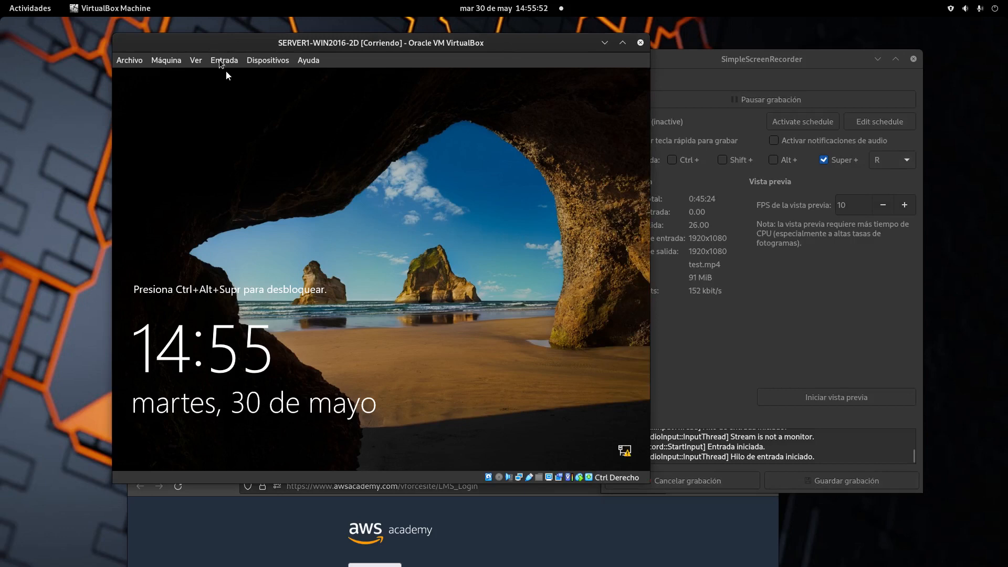
Unlock the guest from VirtualBox's Input menu and sign in as the CONTOSO administrator.
{"action": "left_click", "coordinate": [222, 60]}
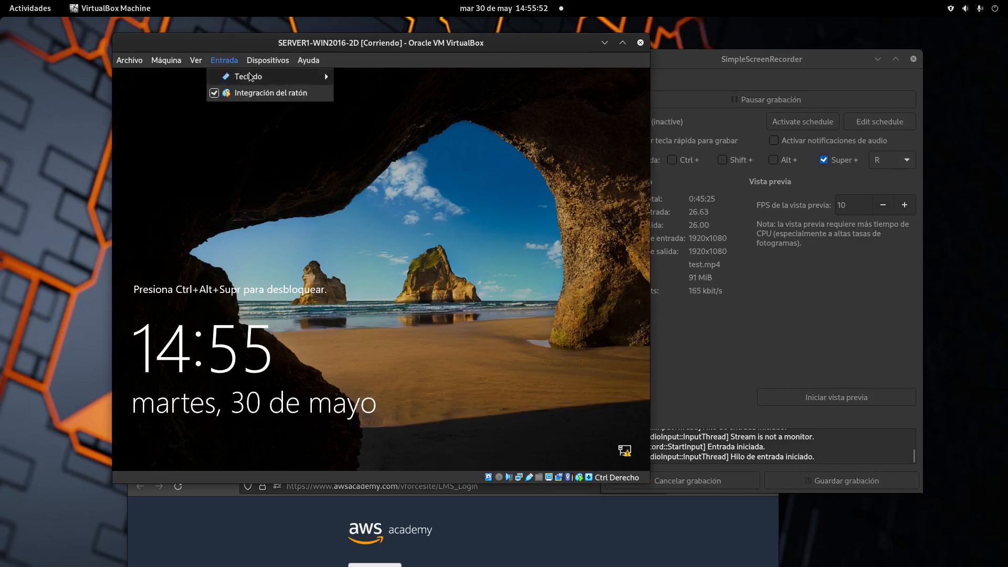
{"action": "mouse_move", "coordinate": [273, 76]}
{"action": "left_click", "coordinate": [399, 110]}
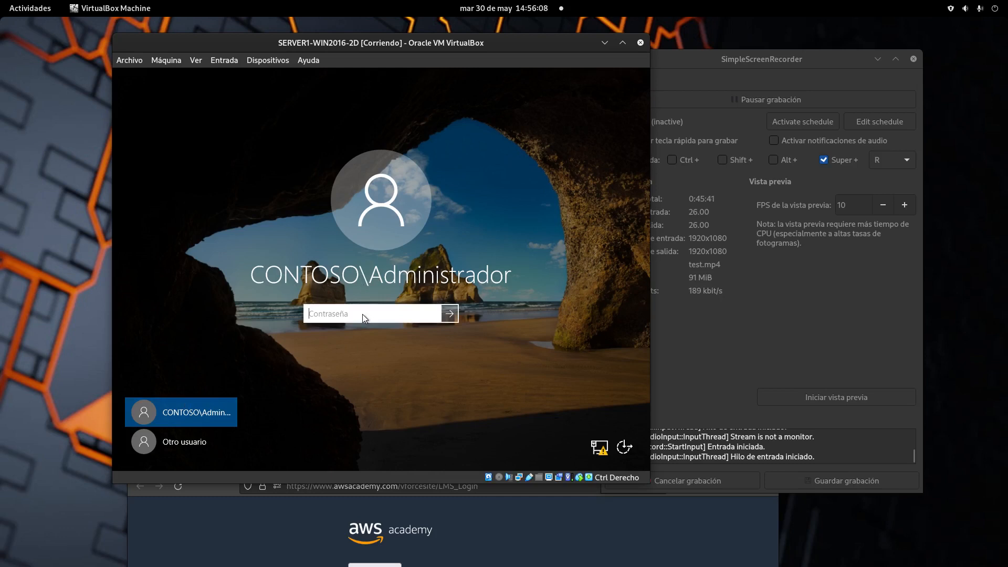
{"action": "type", "text": "••••"}
{"action": "key", "text": "BackSpace"}
{"action": "key", "text": "BackSpace"}
{"action": "key", "text": "BackSpace"}
{"action": "key", "text": "BackSpace"}
{"action": "type", "text": "••••"}
{"action": "key", "text": "Return"}
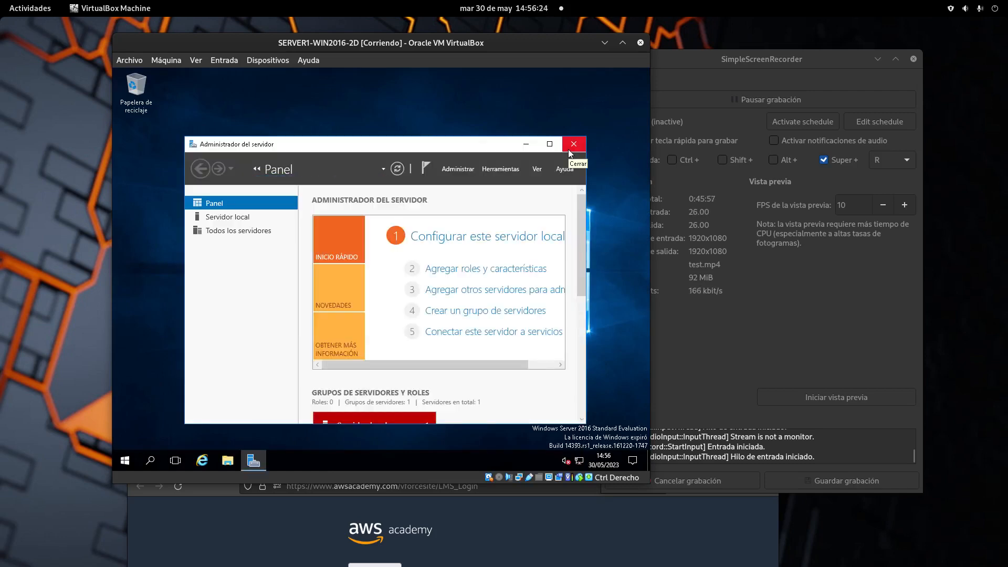
Move Server Manager aside and open File Explorer at Quick access on the server.
{"action": "left_click_drag", "start_coordinate": [389, 143], "coordinate": [379, 111]}
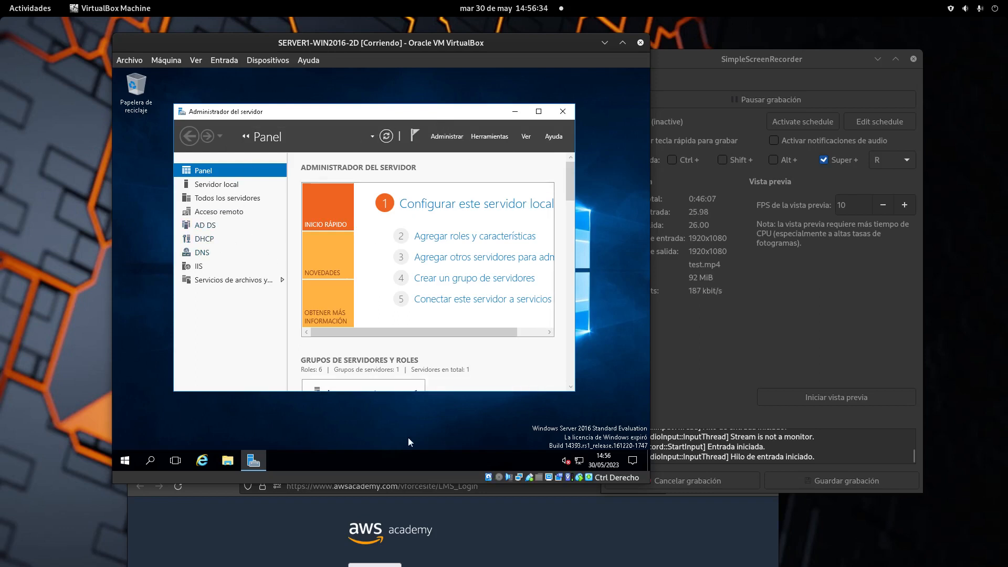
{"action": "left_click", "coordinate": [228, 461]}
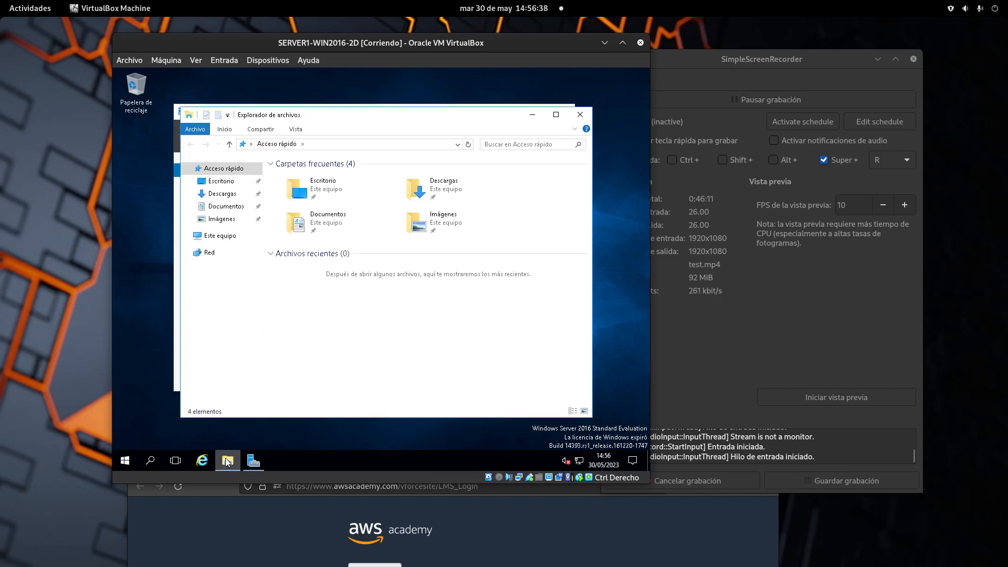
Show the System properties of Este equipo, confirming NS1-LOCAL in contoso.local.
{"action": "right_click", "coordinate": [226, 235]}
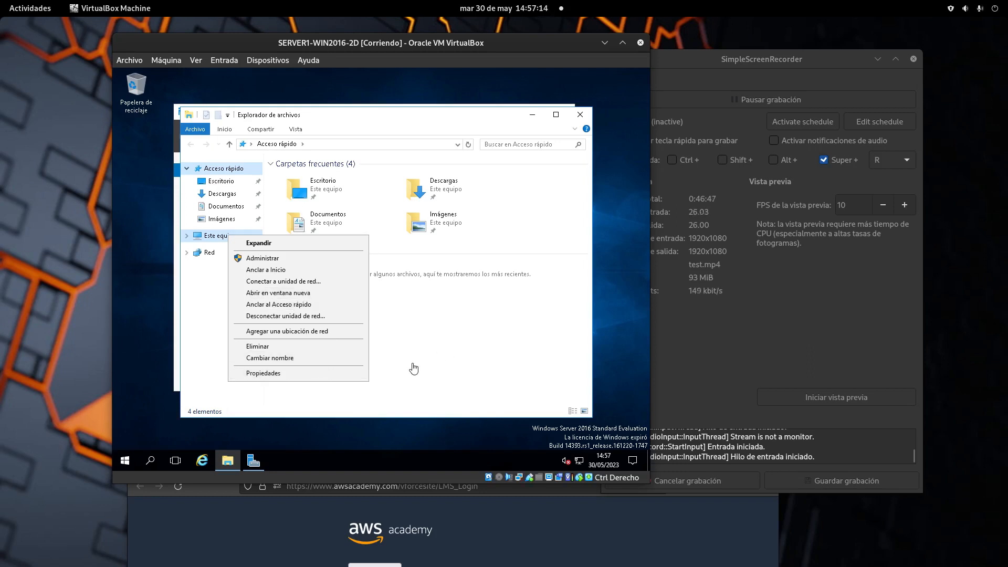
{"action": "left_click", "coordinate": [304, 373]}
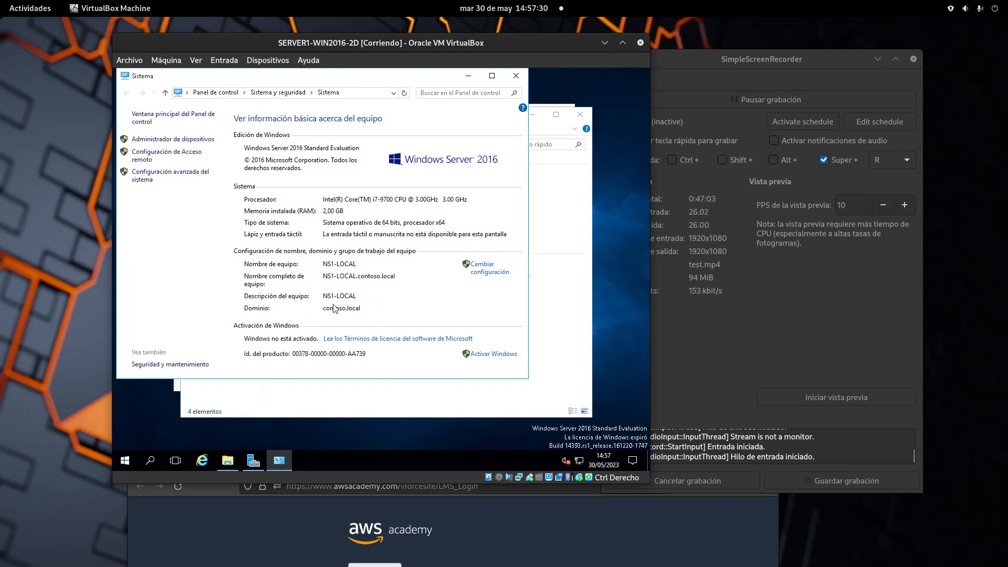
Review the Nombre de equipo settings without changes, then close the Sistema window.
{"action": "left_click", "coordinate": [479, 276]}
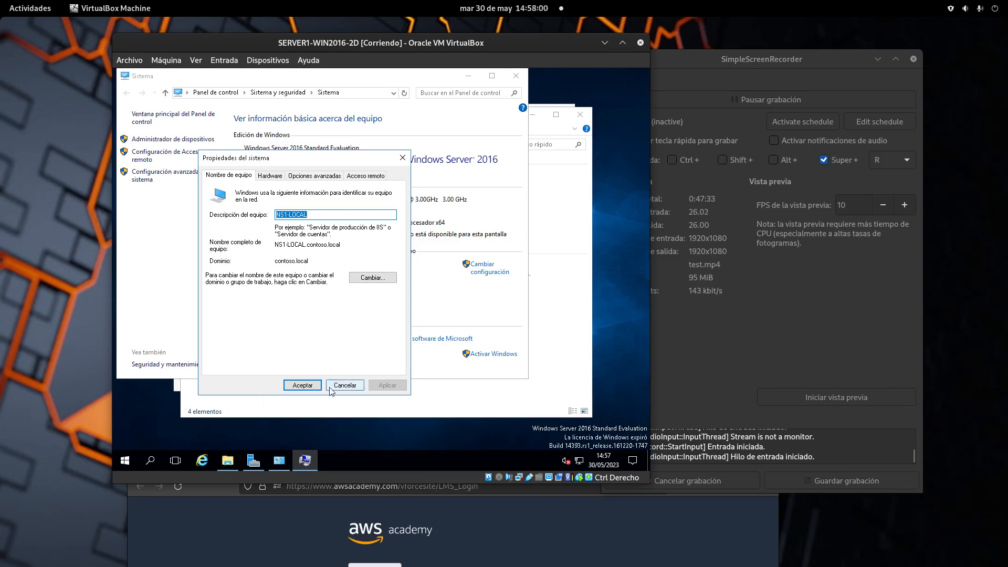
{"action": "left_click", "coordinate": [310, 387]}
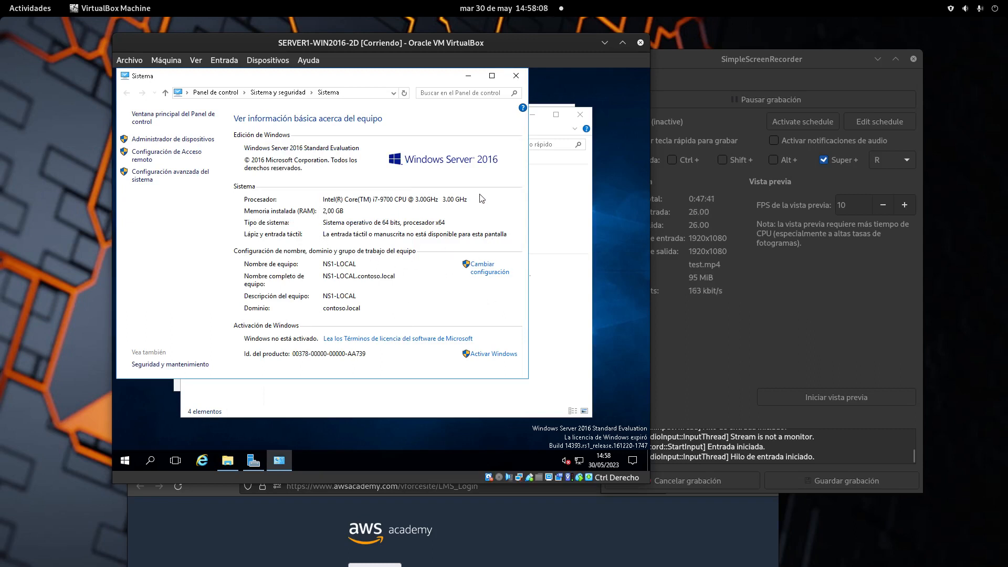
{"action": "left_click", "coordinate": [516, 76]}
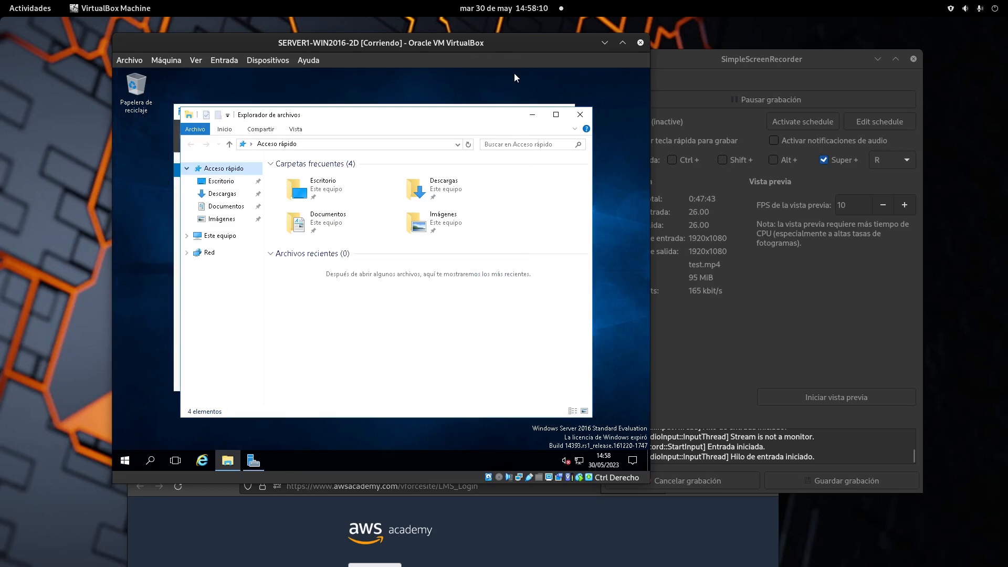
Close File Explorer, browse the Herramientas list, then close Server Manager.
{"action": "left_click", "coordinate": [580, 114]}
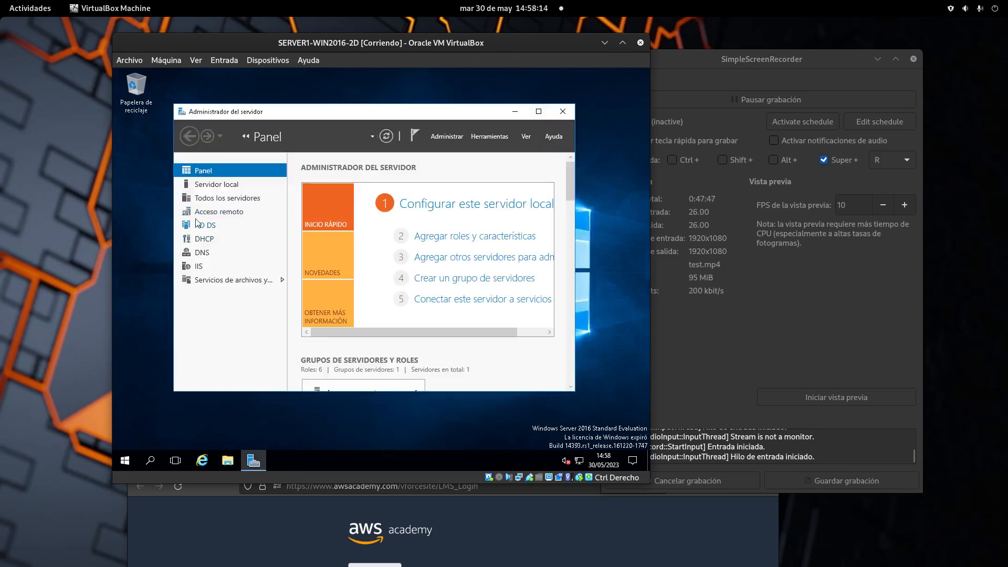
{"action": "left_click", "coordinate": [489, 136]}
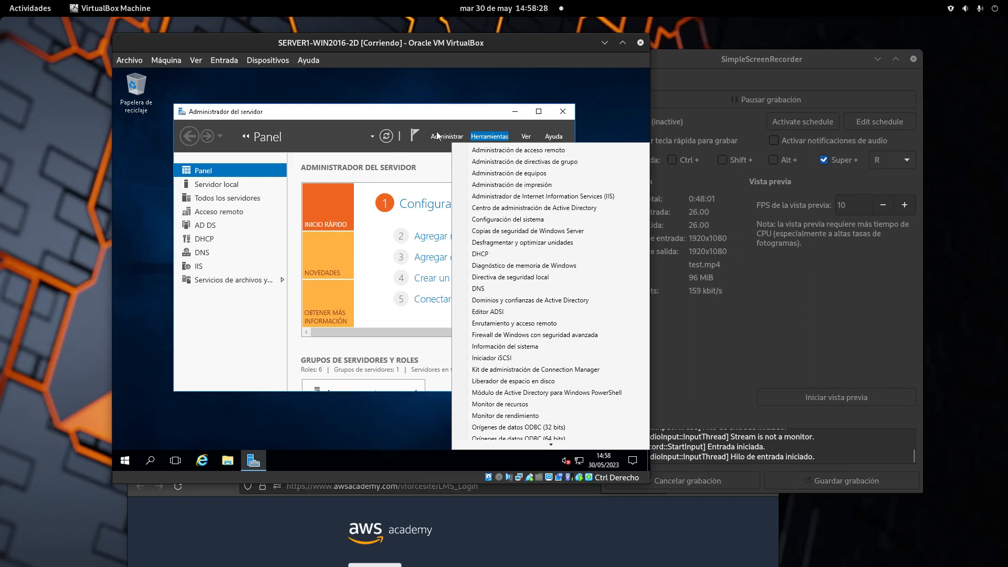
{"action": "left_click", "coordinate": [455, 138]}
{"action": "left_click", "coordinate": [475, 140]}
{"action": "left_click", "coordinate": [256, 370]}
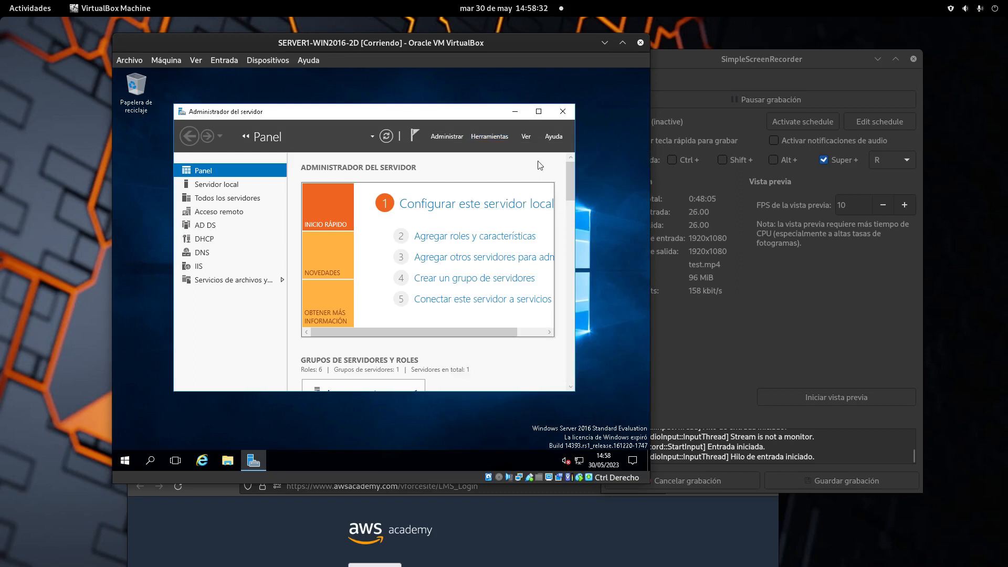
{"action": "left_click", "coordinate": [562, 112]}
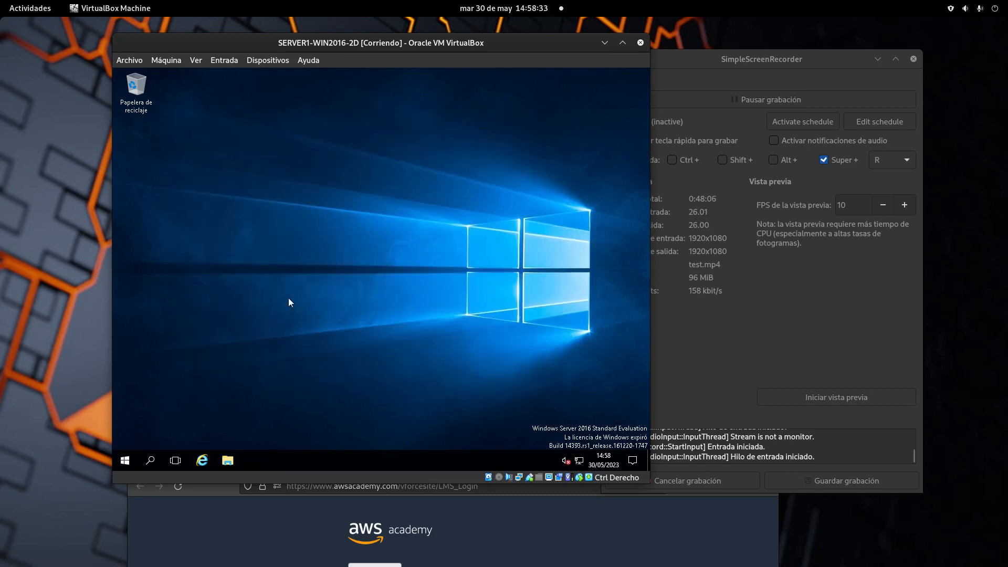
Shut down the Windows Server guest via Apagar with reason Otros (no planeado).
{"action": "left_click", "coordinate": [131, 462]}
{"action": "left_click", "coordinate": [125, 437]}
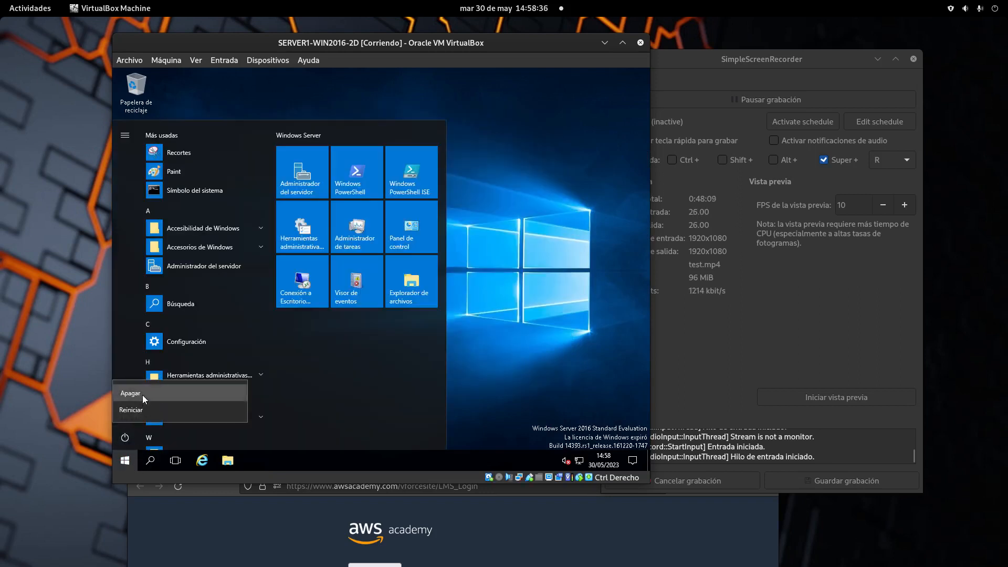
{"action": "left_click", "coordinate": [143, 395]}
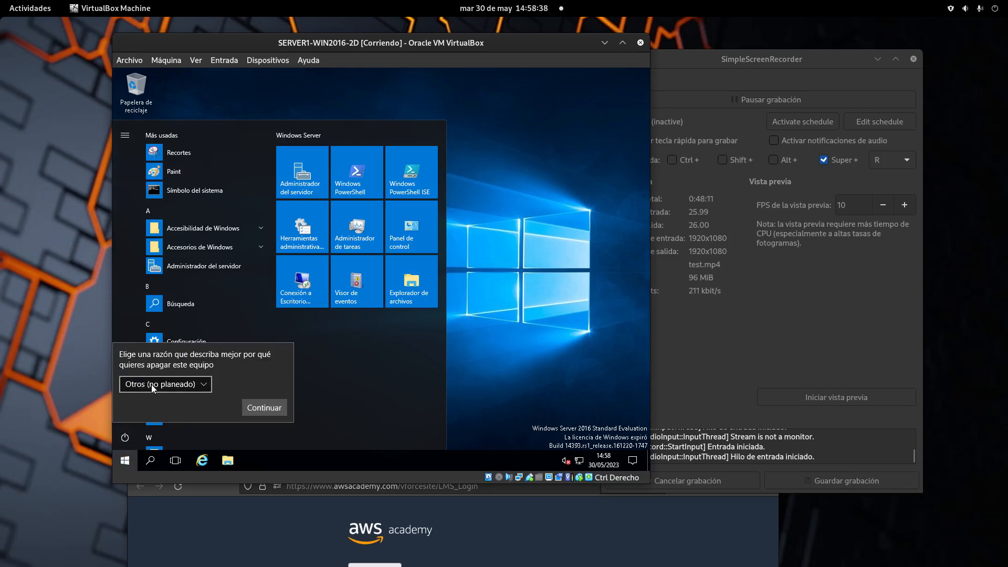
{"action": "left_click", "coordinate": [274, 409]}
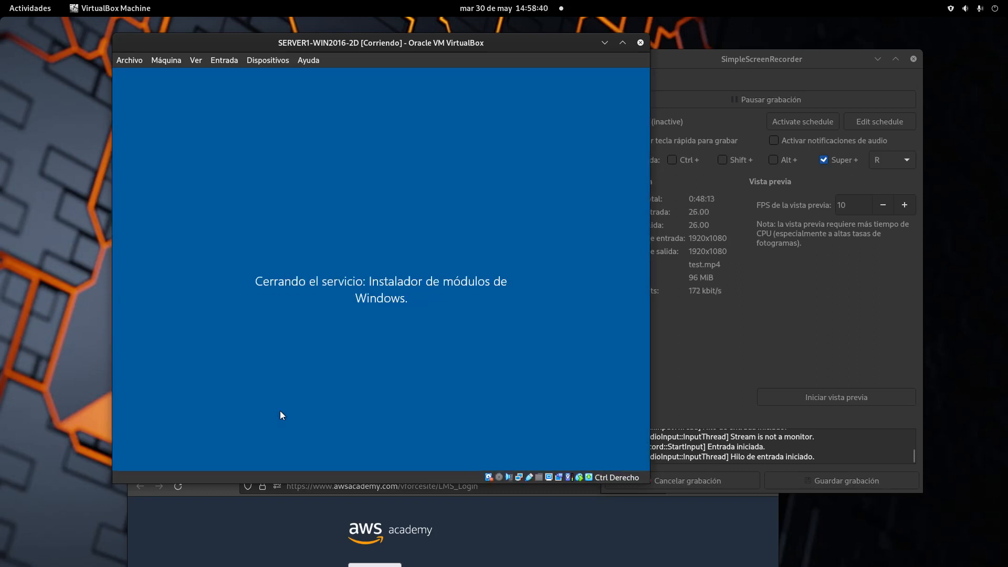